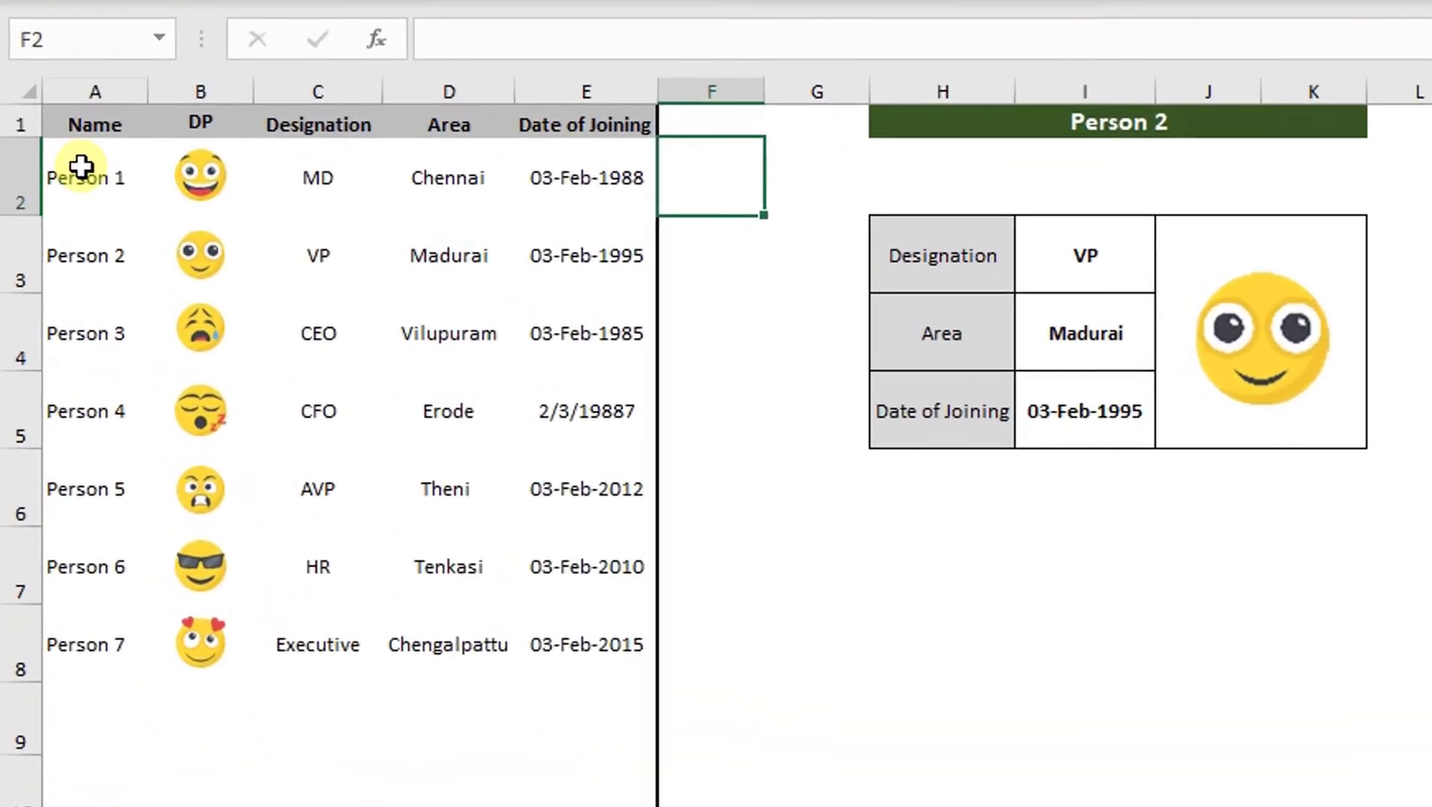
Highlight the source table's names, Designation and Date of Joining columns, and Person 1's row
{"action": "left_click_drag", "start_coordinate": [53, 279], "coordinate": [44, 571]}
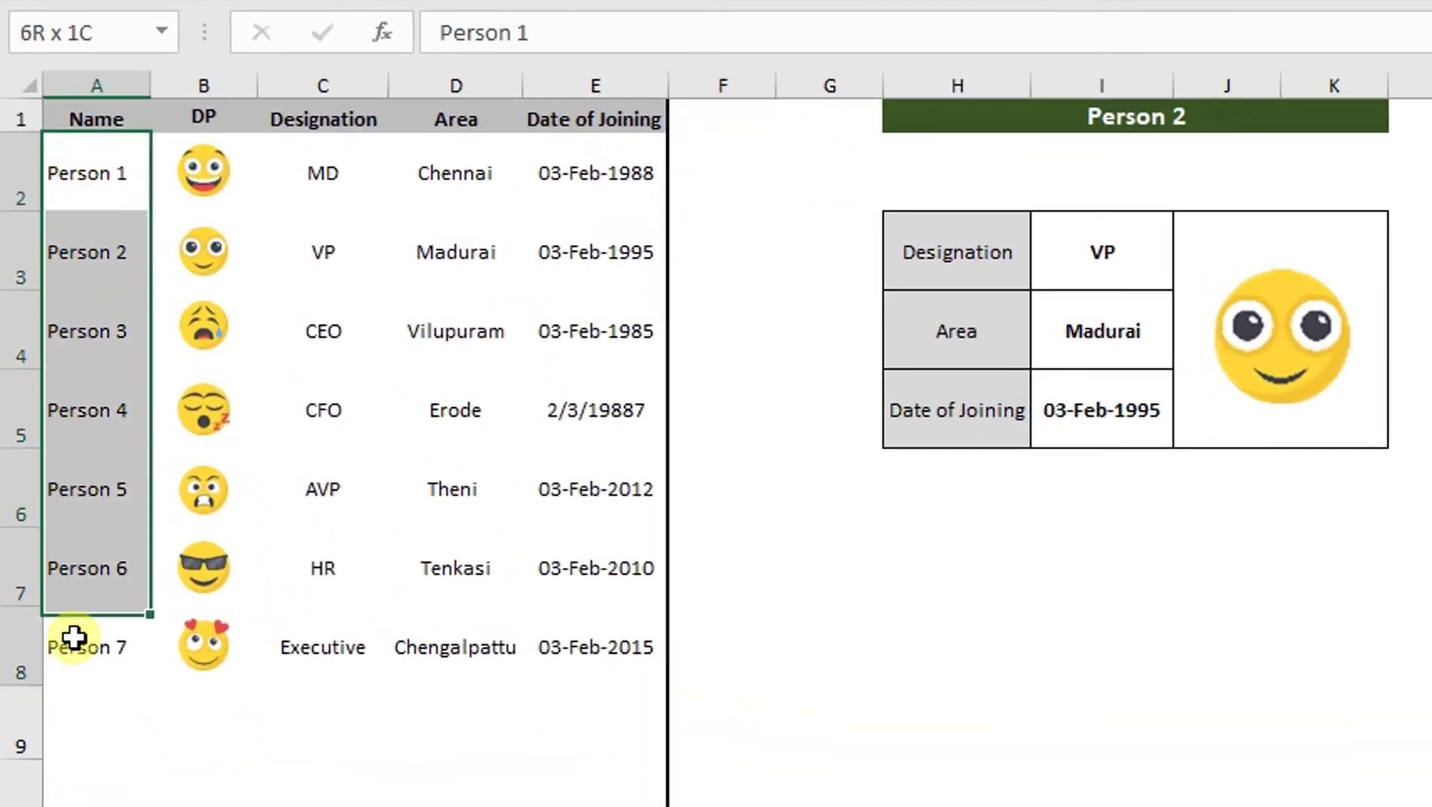
{"action": "left_click_drag", "start_coordinate": [74, 636], "coordinate": [71, 653]}
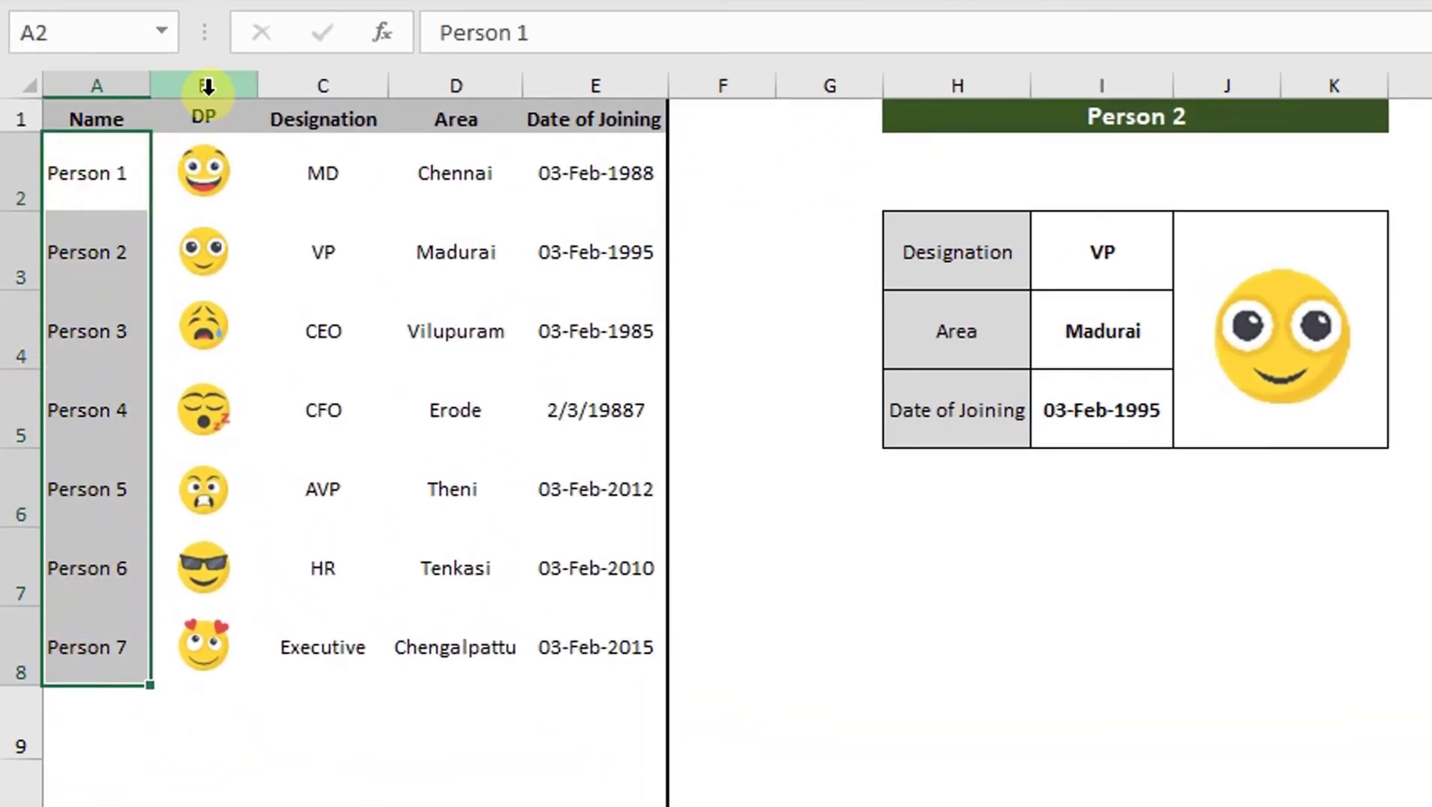
{"action": "left_click", "coordinate": [115, 180]}
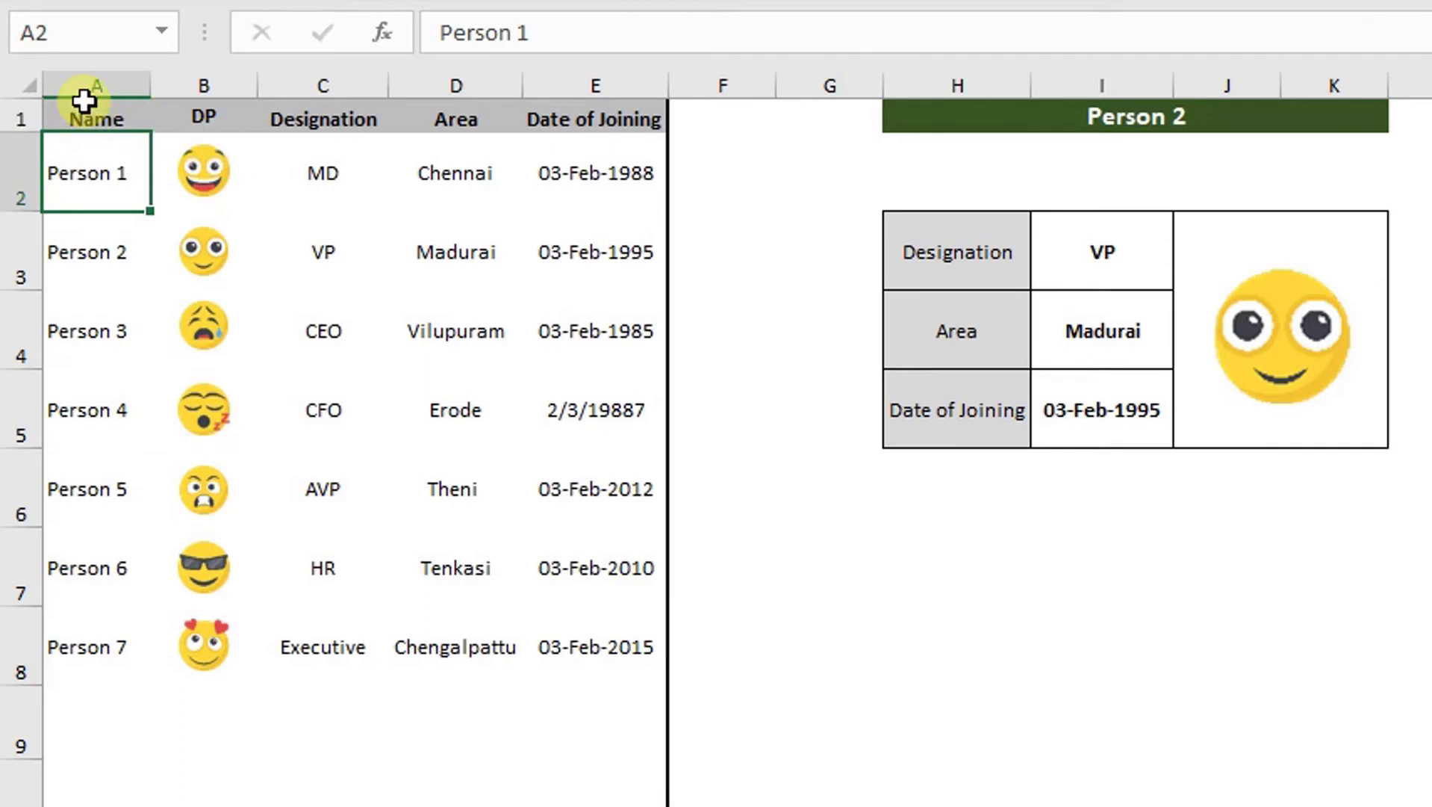
{"action": "left_click_drag", "start_coordinate": [83, 100], "coordinate": [627, 419]}
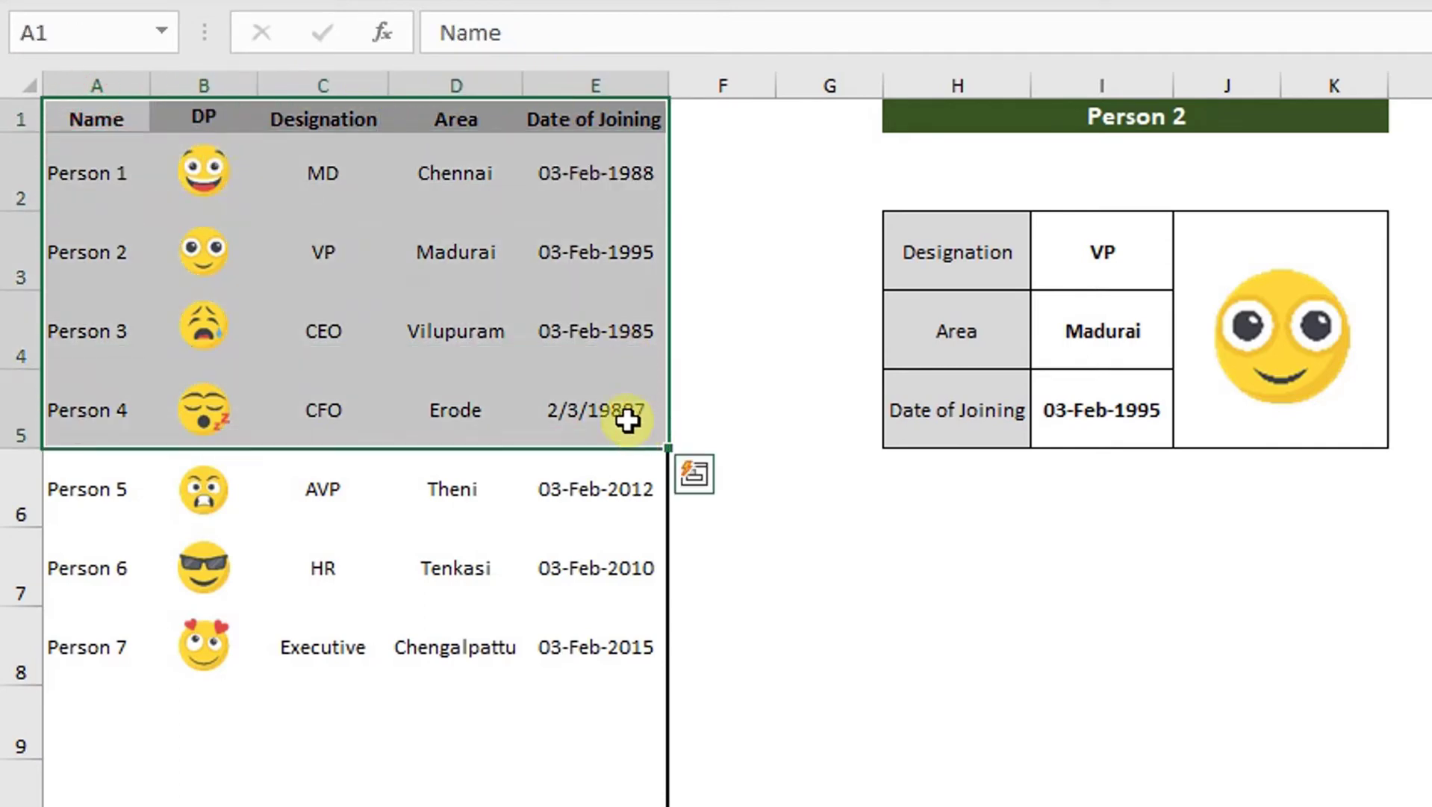
{"action": "left_click", "coordinate": [318, 181]}
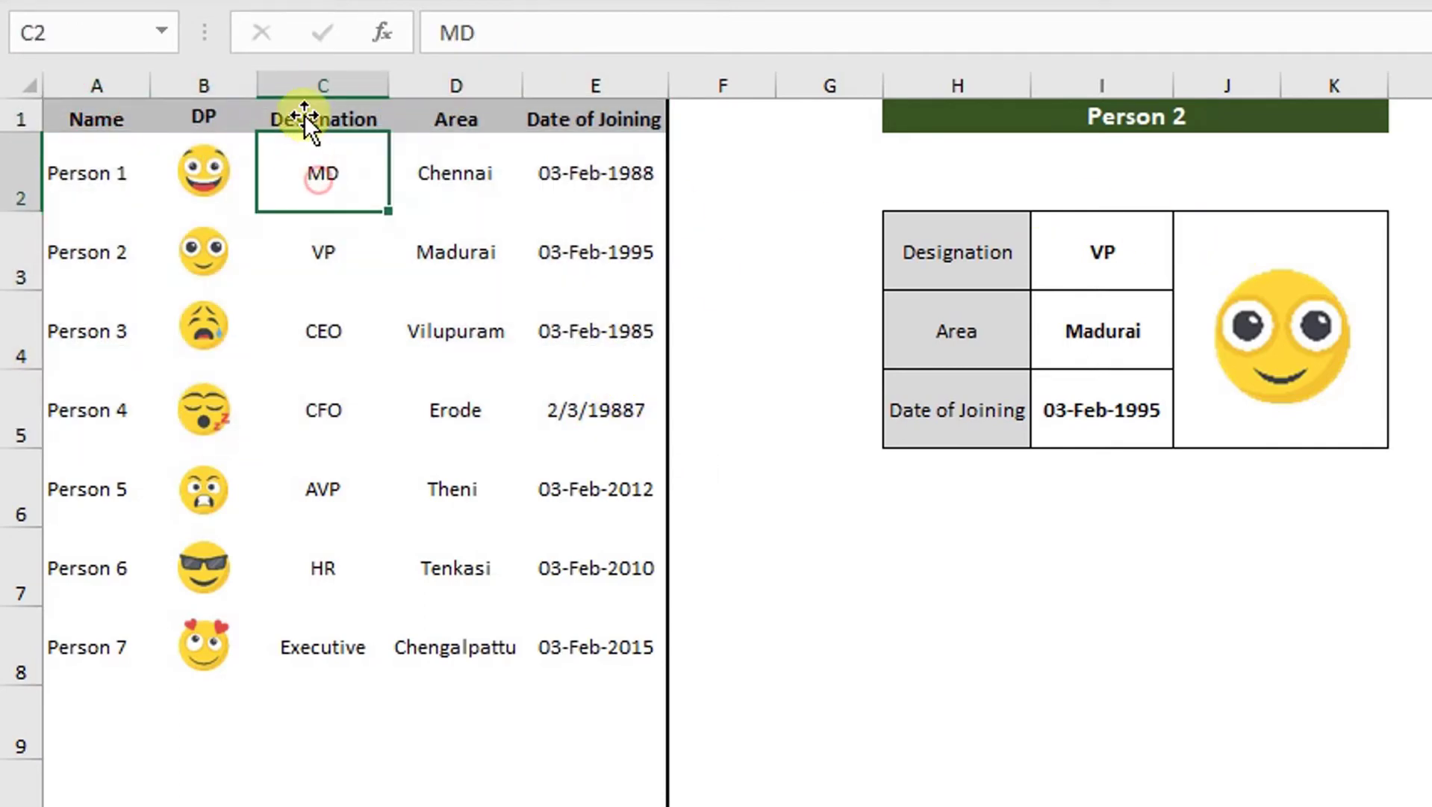
{"action": "left_click", "coordinate": [310, 85]}
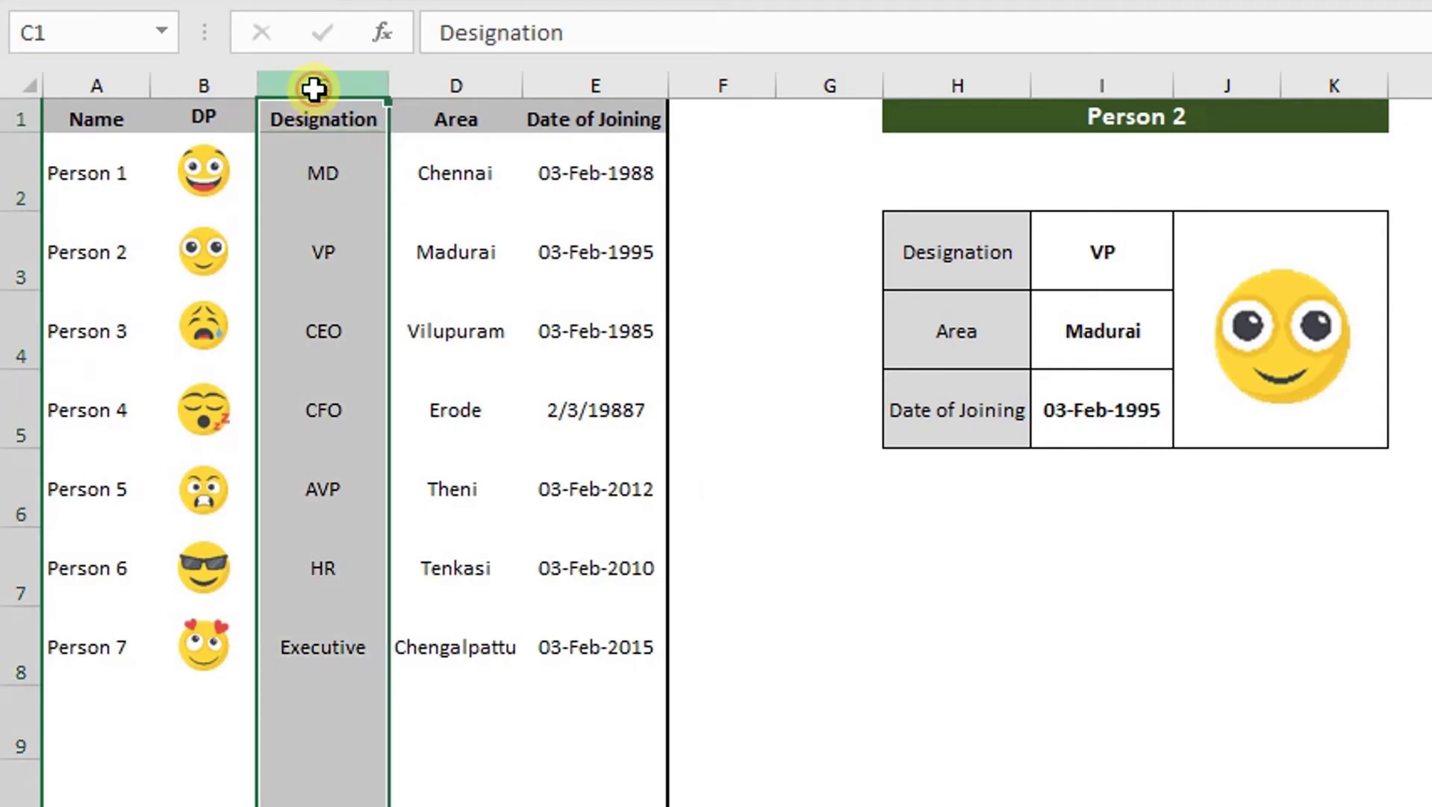
{"action": "left_click", "coordinate": [424, 74]}
{"action": "left_click", "coordinate": [560, 91]}
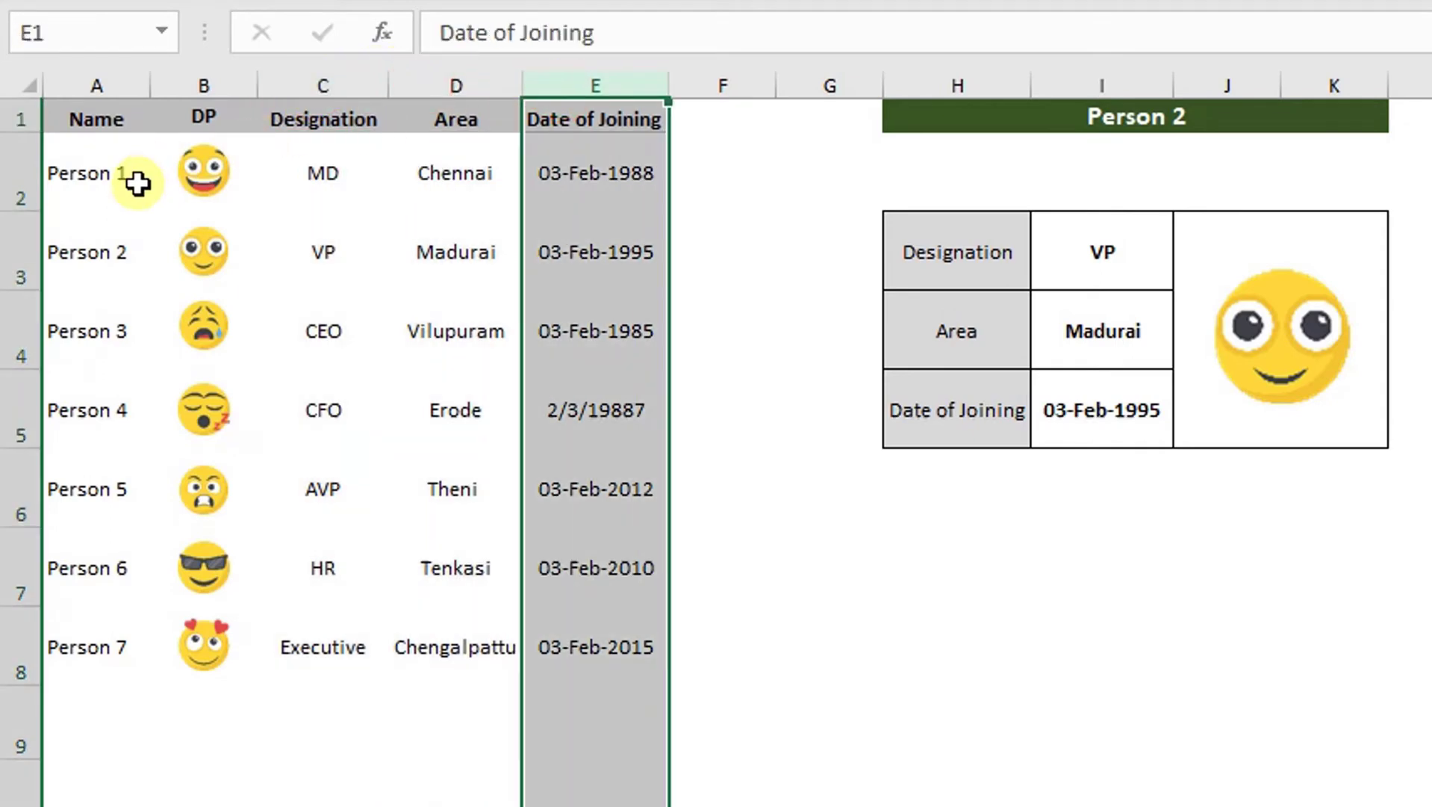
{"action": "left_click_drag", "start_coordinate": [97, 179], "coordinate": [586, 181]}
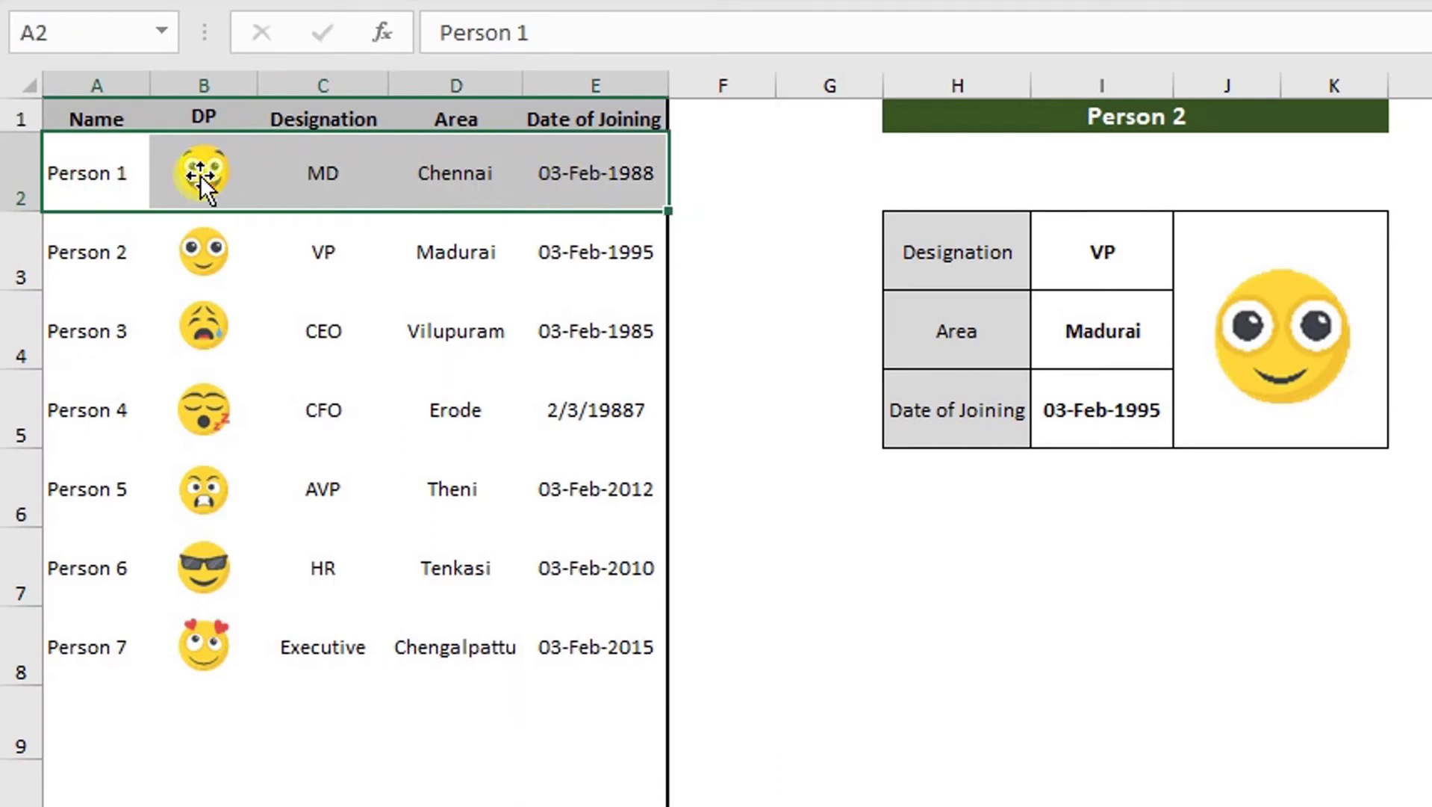
{"action": "left_click", "coordinate": [584, 175]}
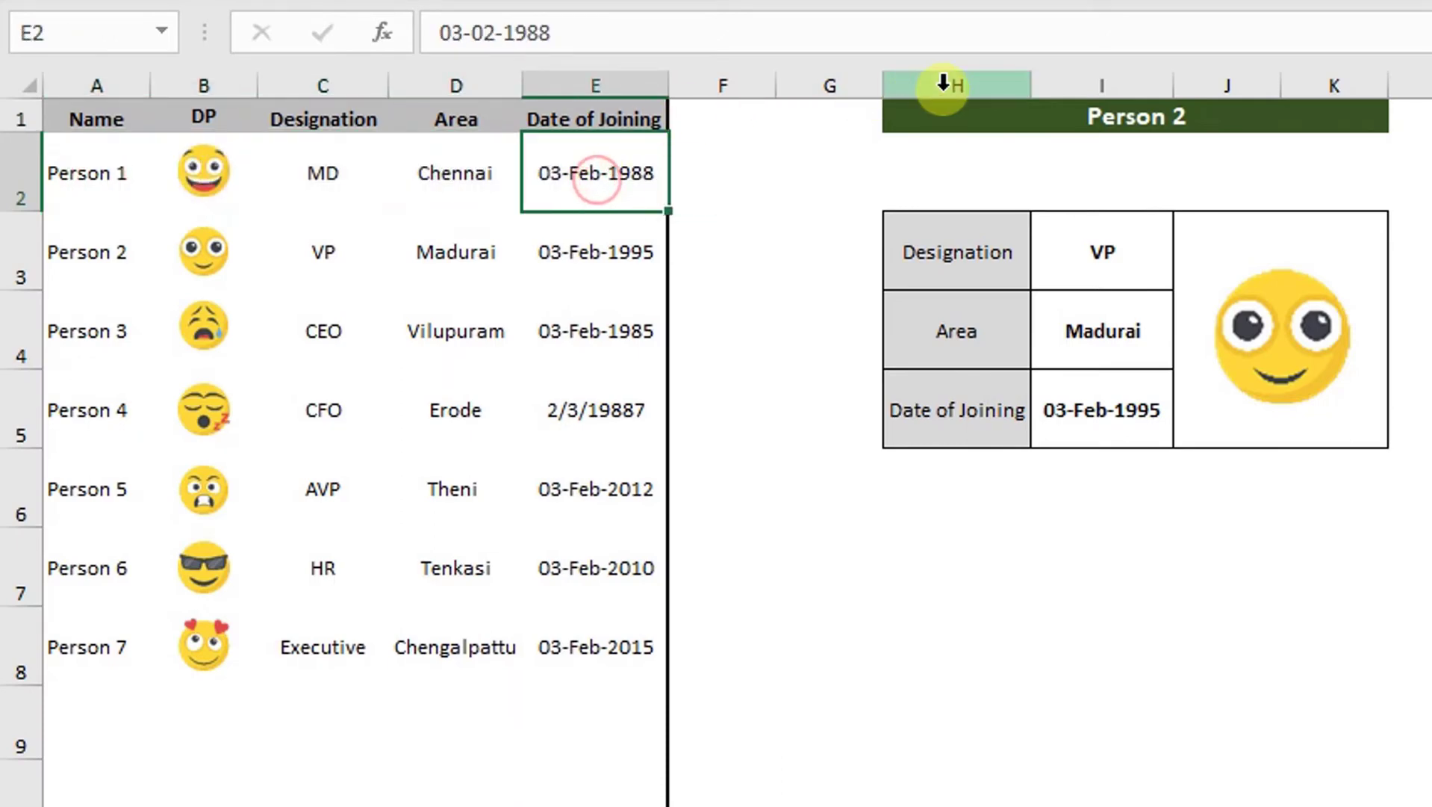
Highlight the lookup card H1:K5 and match Person 2's details C3:E3 to I3:I5
{"action": "left_click", "coordinate": [889, 108]}
{"action": "left_click_drag", "start_coordinate": [889, 108], "coordinate": [1386, 431]}
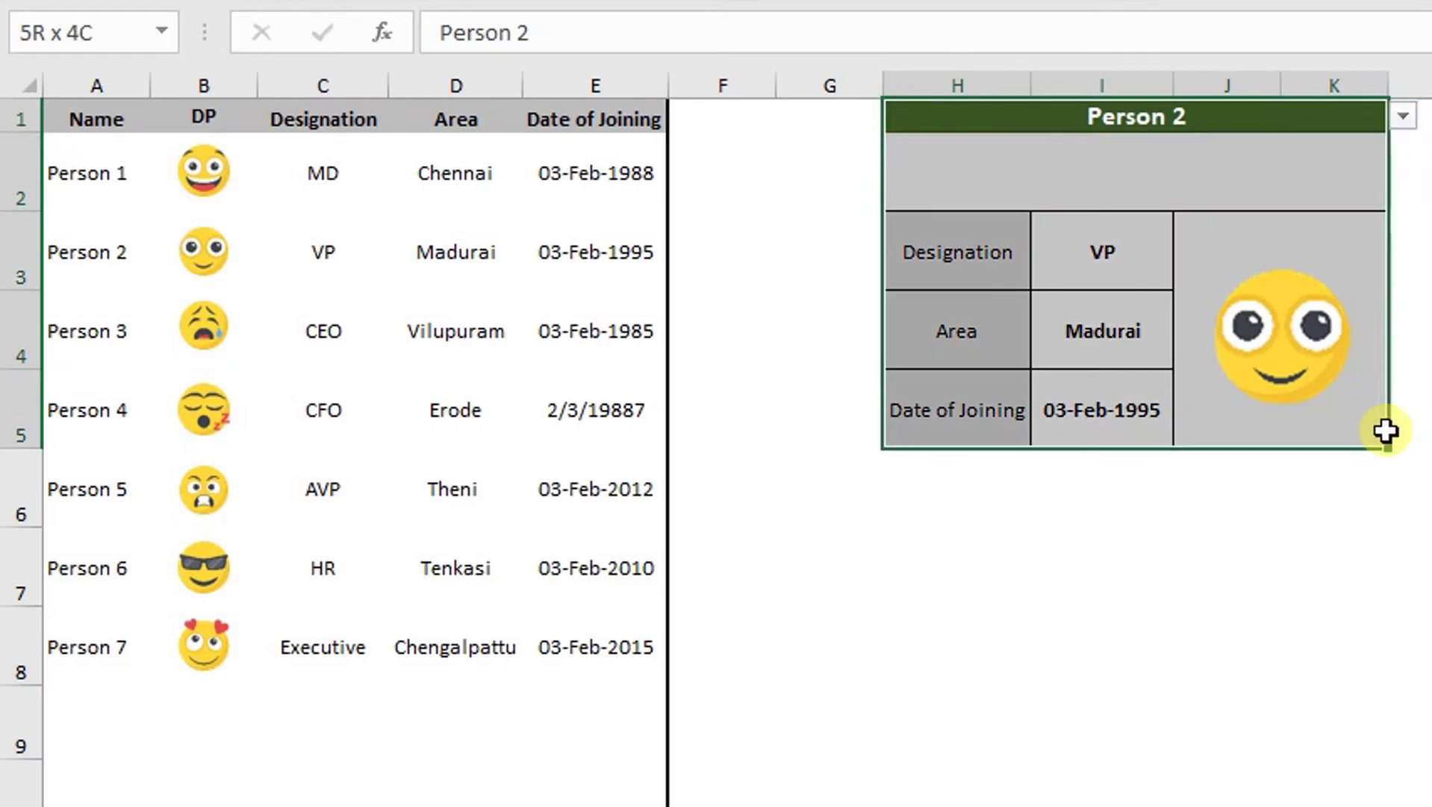
{"action": "left_click", "coordinate": [1407, 250]}
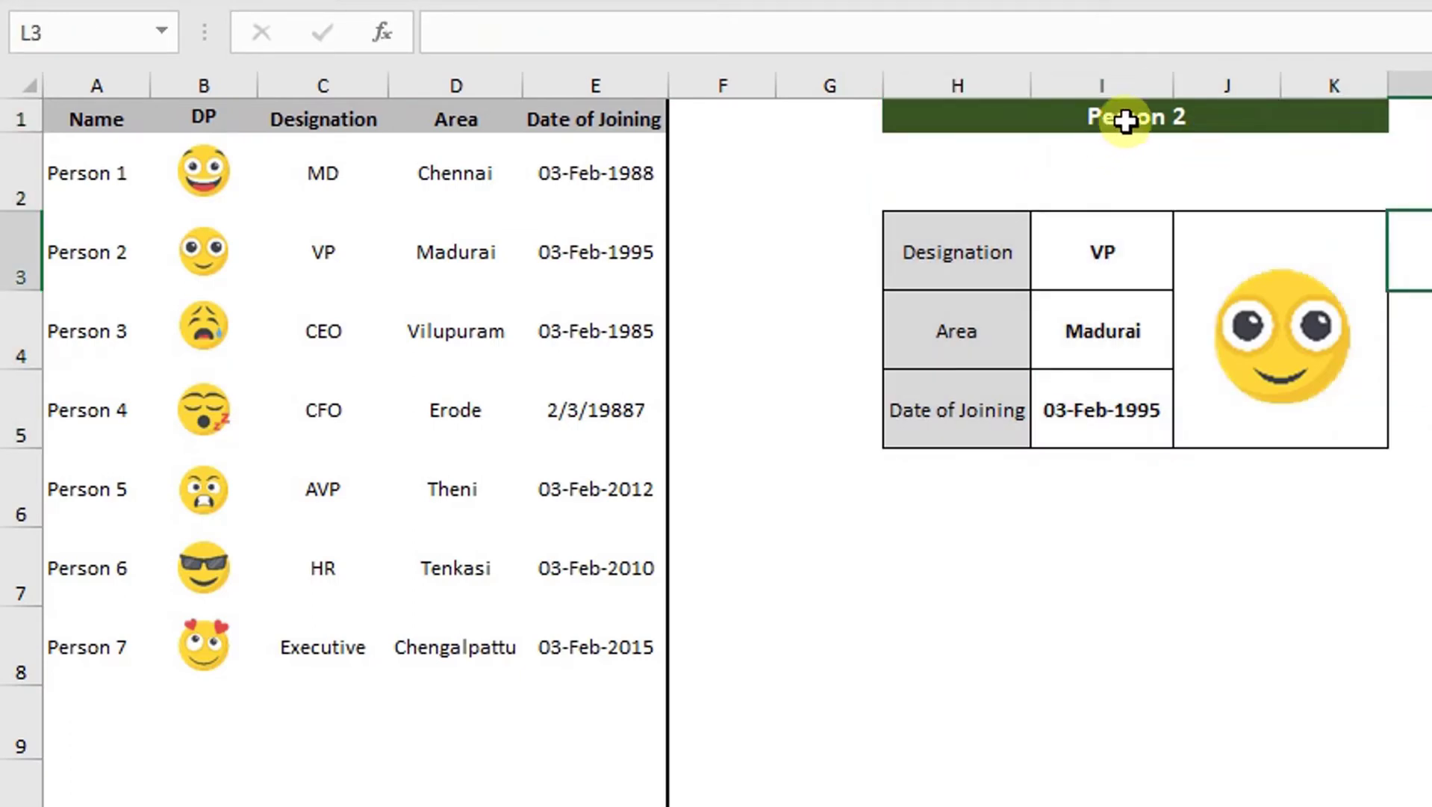
{"action": "left_click", "coordinate": [78, 258]}
{"action": "left_click_drag", "start_coordinate": [280, 257], "coordinate": [642, 265]}
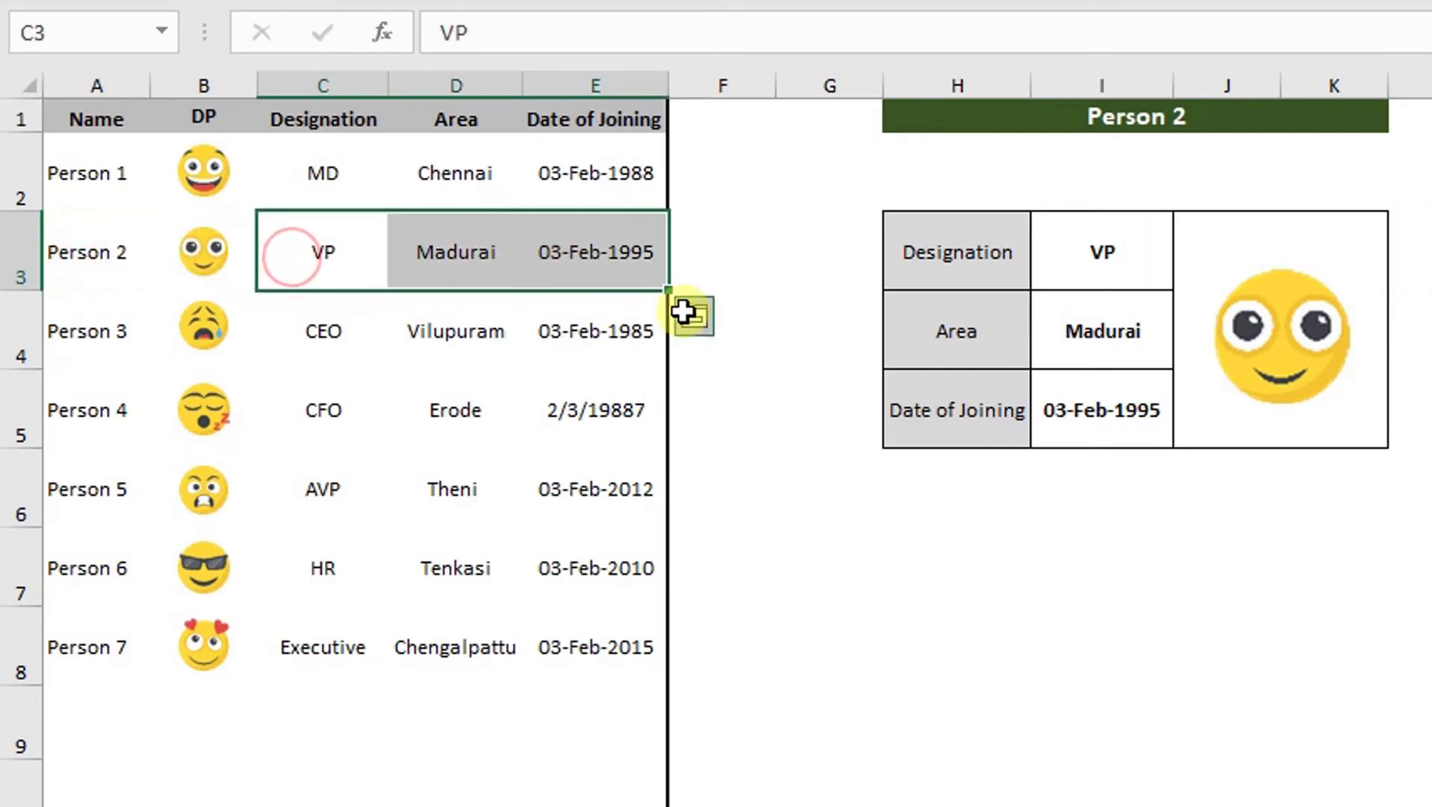
{"action": "left_click_drag", "start_coordinate": [1039, 237], "coordinate": [1086, 418]}
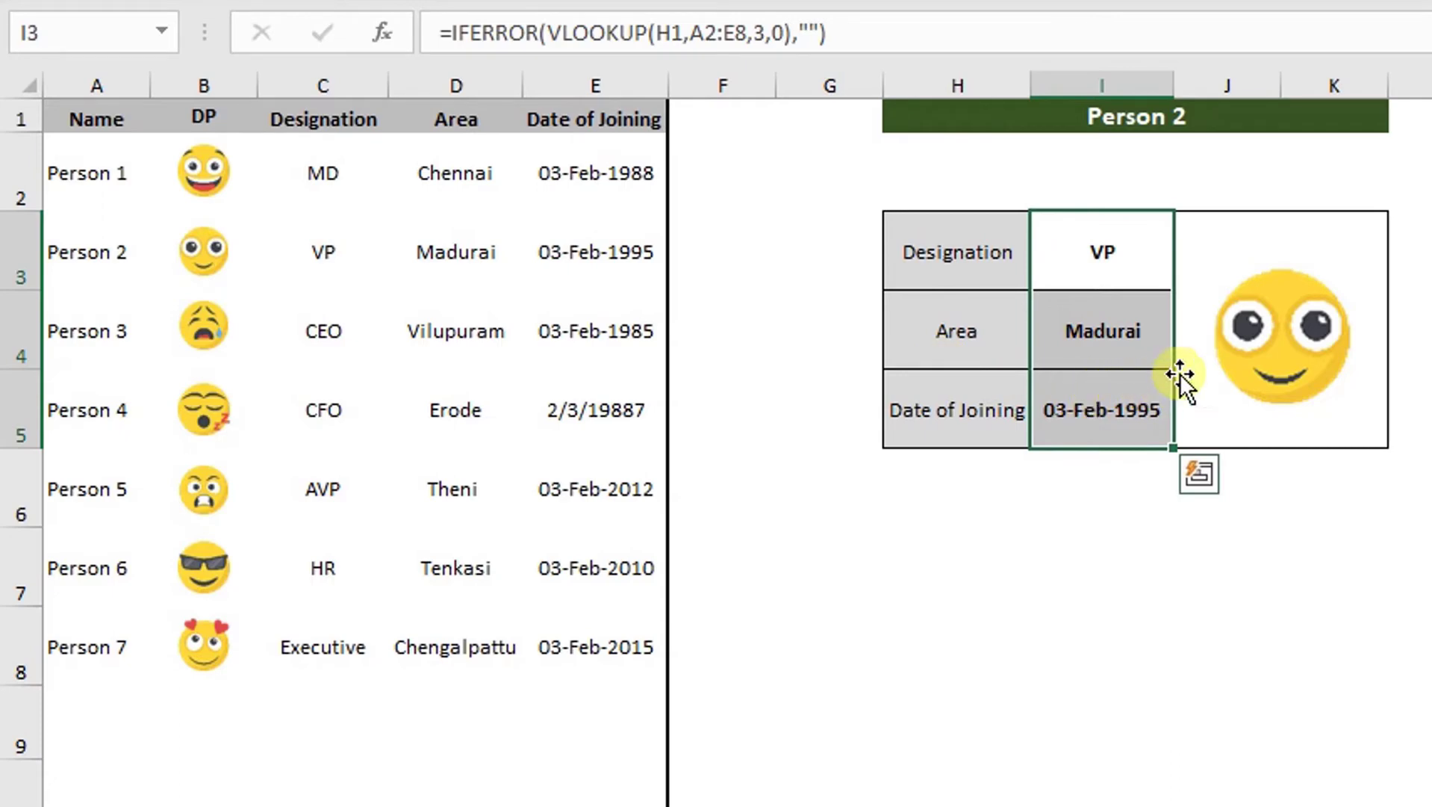
Choose Person 5 from H1's drop-down list
{"action": "left_click", "coordinate": [1264, 110]}
{"action": "left_click", "coordinate": [1402, 117]}
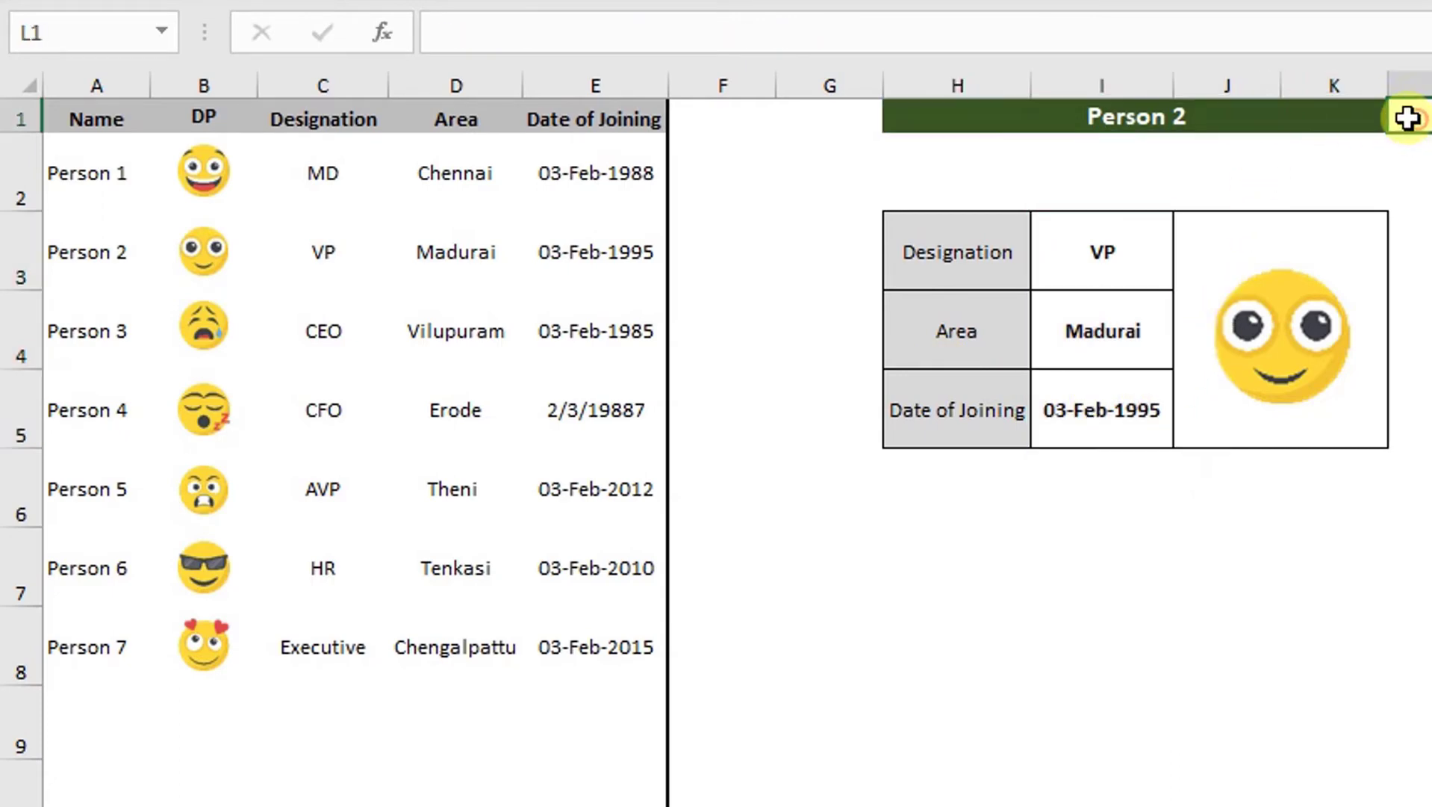
{"action": "left_click", "coordinate": [1368, 113]}
{"action": "left_click", "coordinate": [1404, 116]}
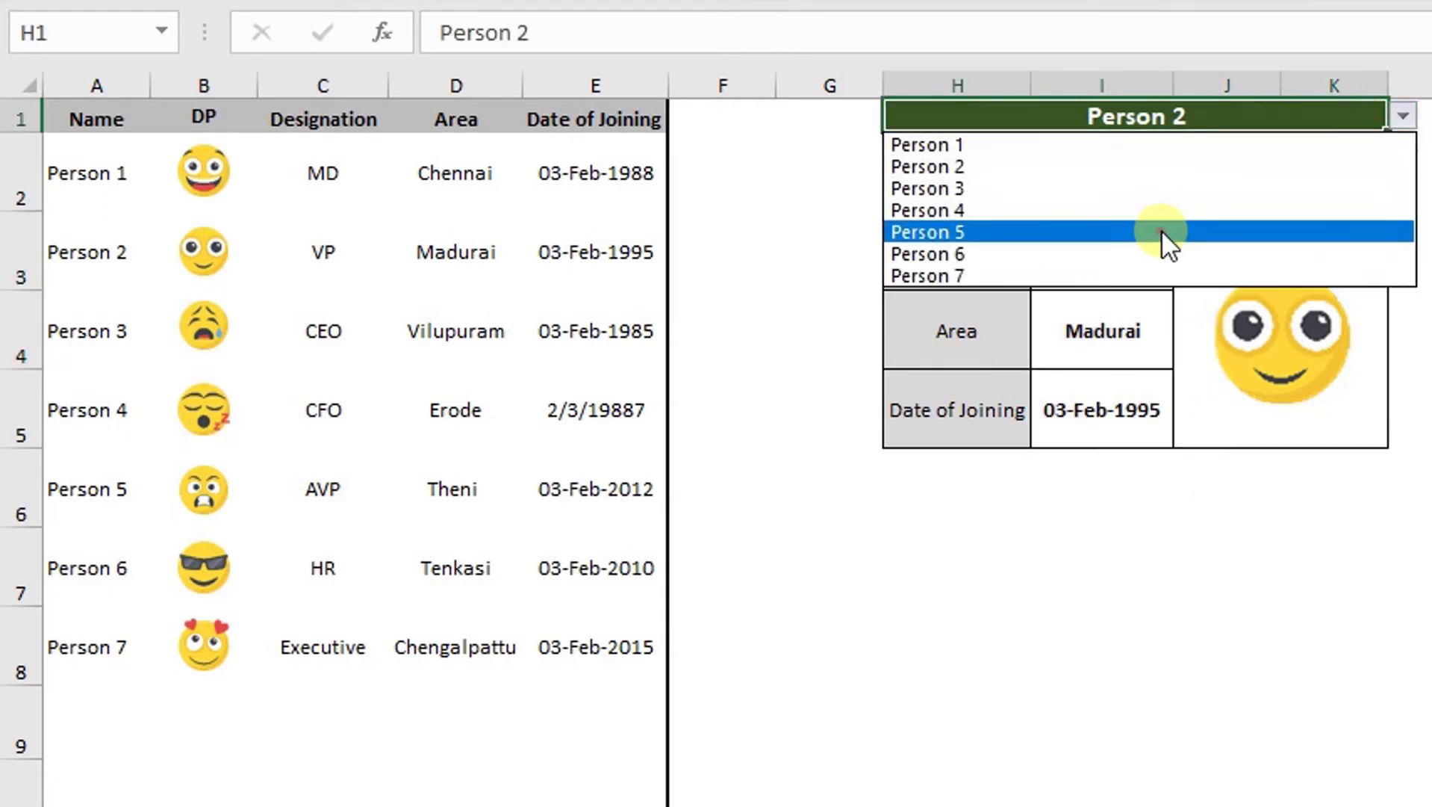
{"action": "left_click", "coordinate": [1166, 230]}
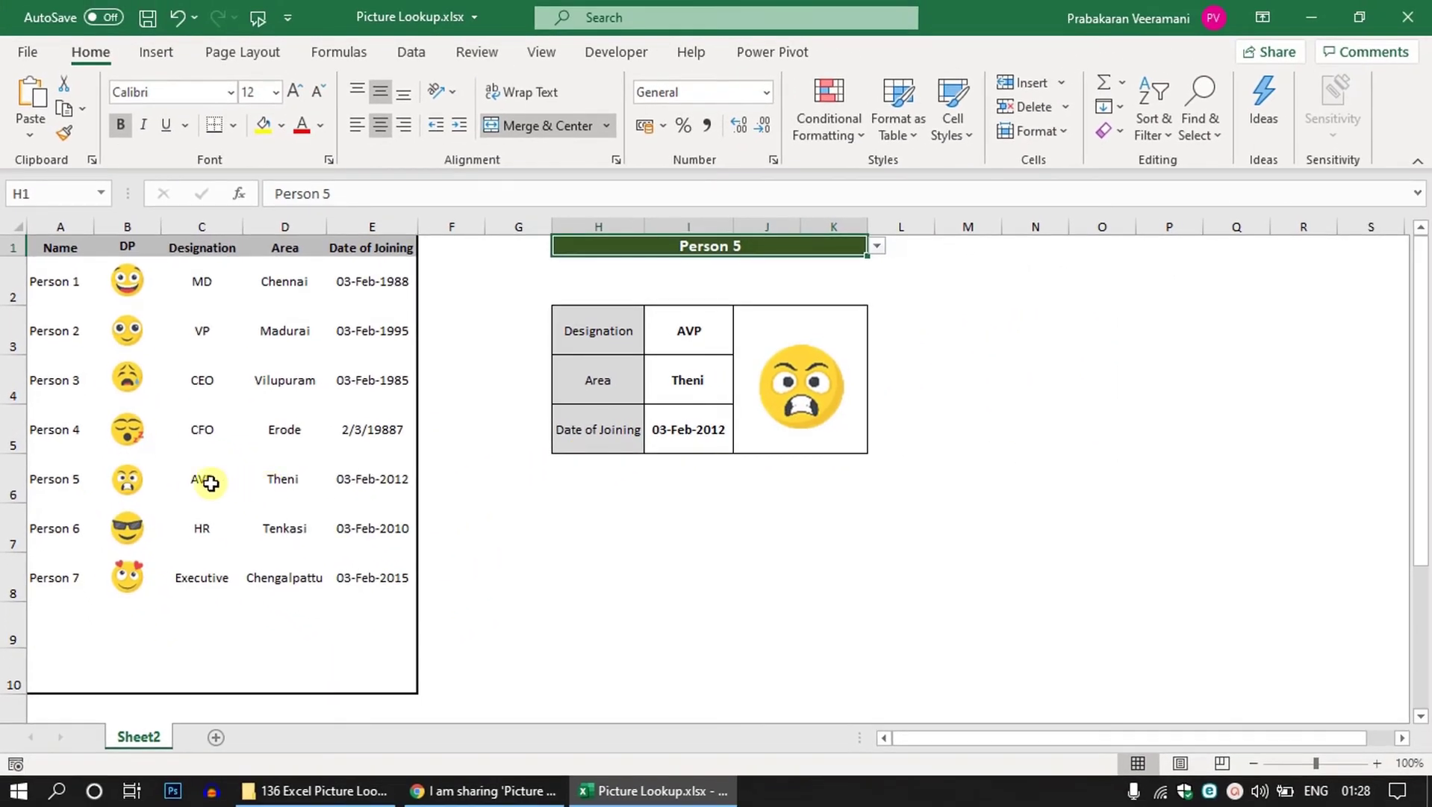
Highlight Person 5's details in row 6 and the lookup formula cells I3:I5
{"action": "left_click_drag", "start_coordinate": [208, 478], "coordinate": [385, 479]}
{"action": "left_click_drag", "start_coordinate": [686, 330], "coordinate": [687, 430]}
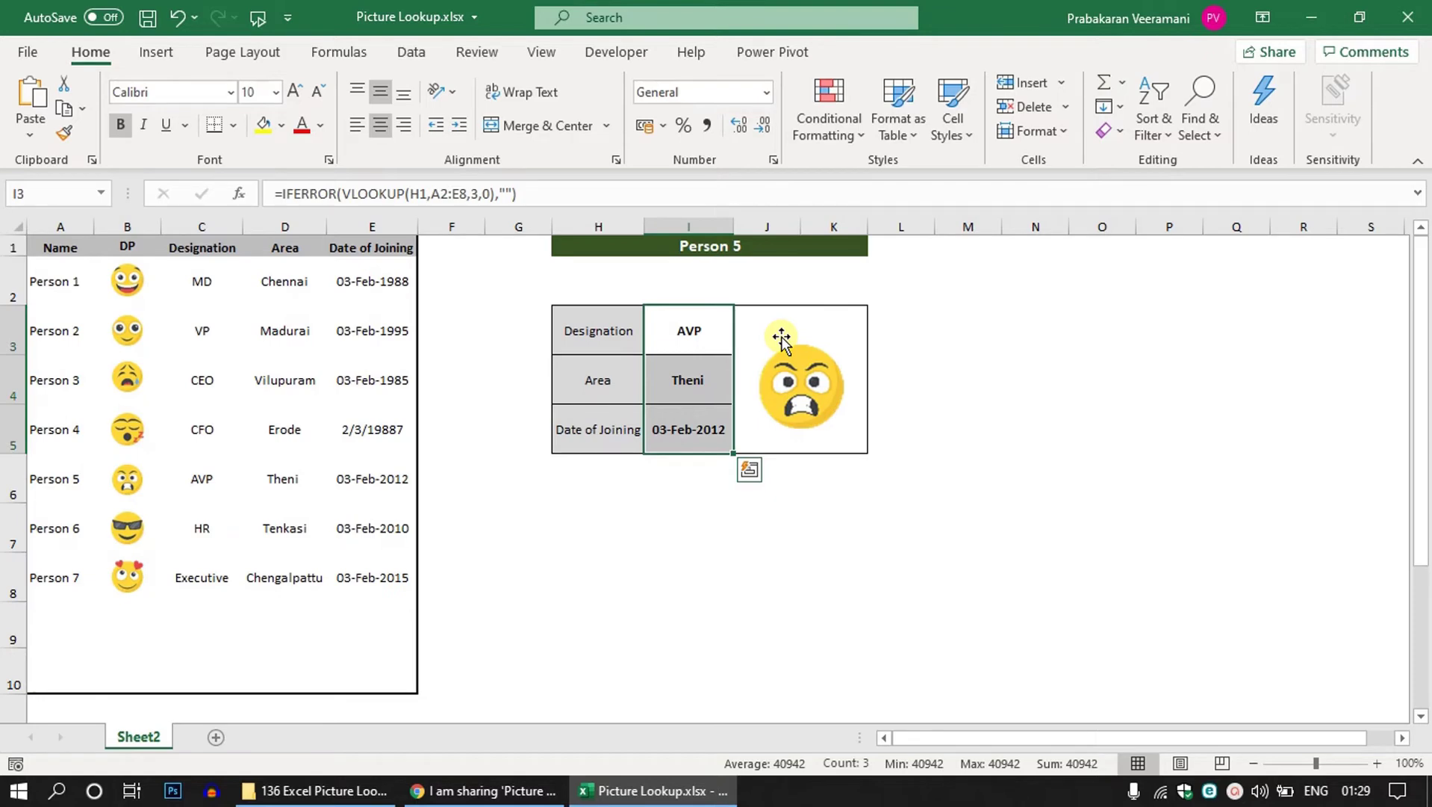
{"action": "left_click", "coordinate": [549, 487]}
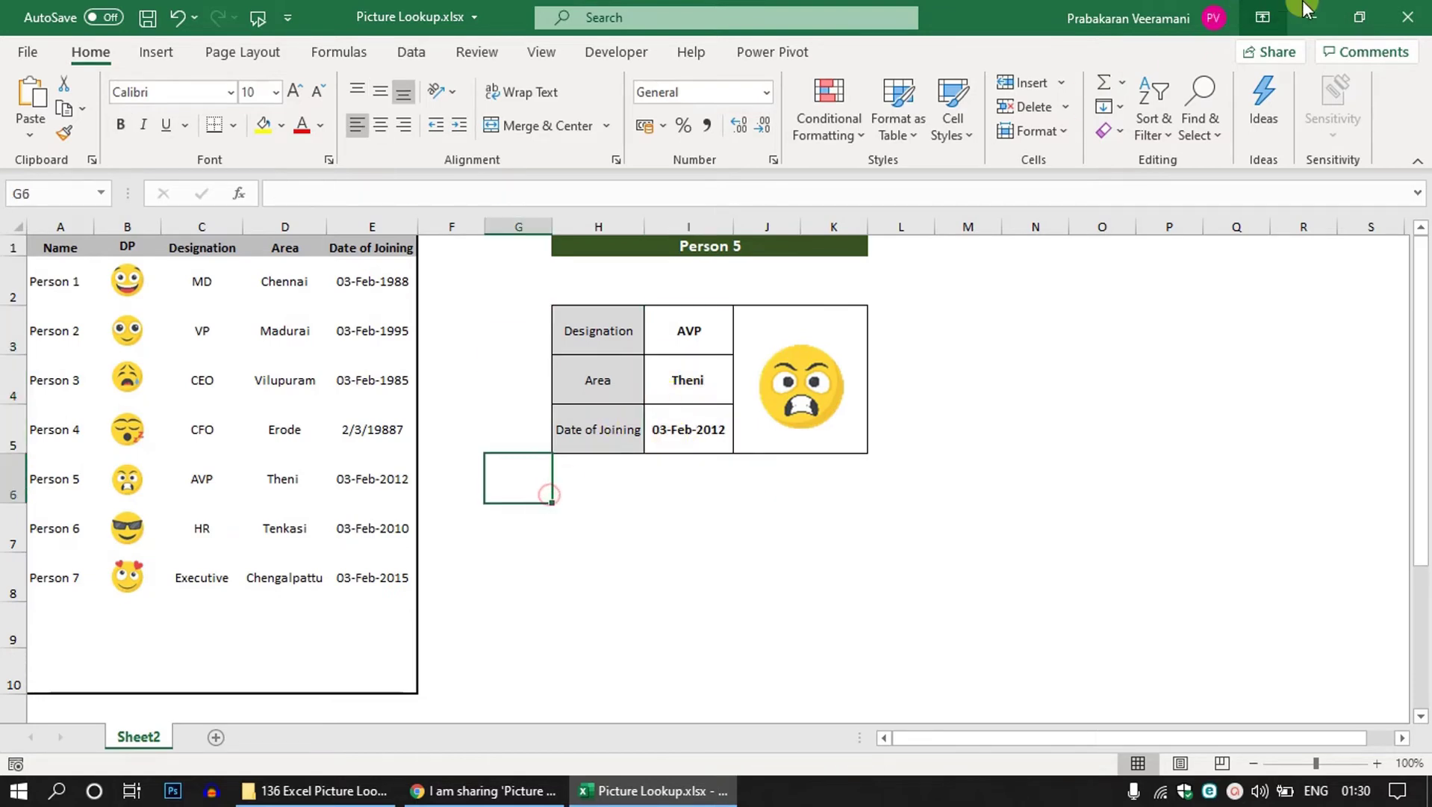
Close Picture Lookup.xlsx, answer the save prompt, and open Sample.xlsx
{"action": "left_click", "coordinate": [1409, 18]}
{"action": "left_click", "coordinate": [649, 447]}
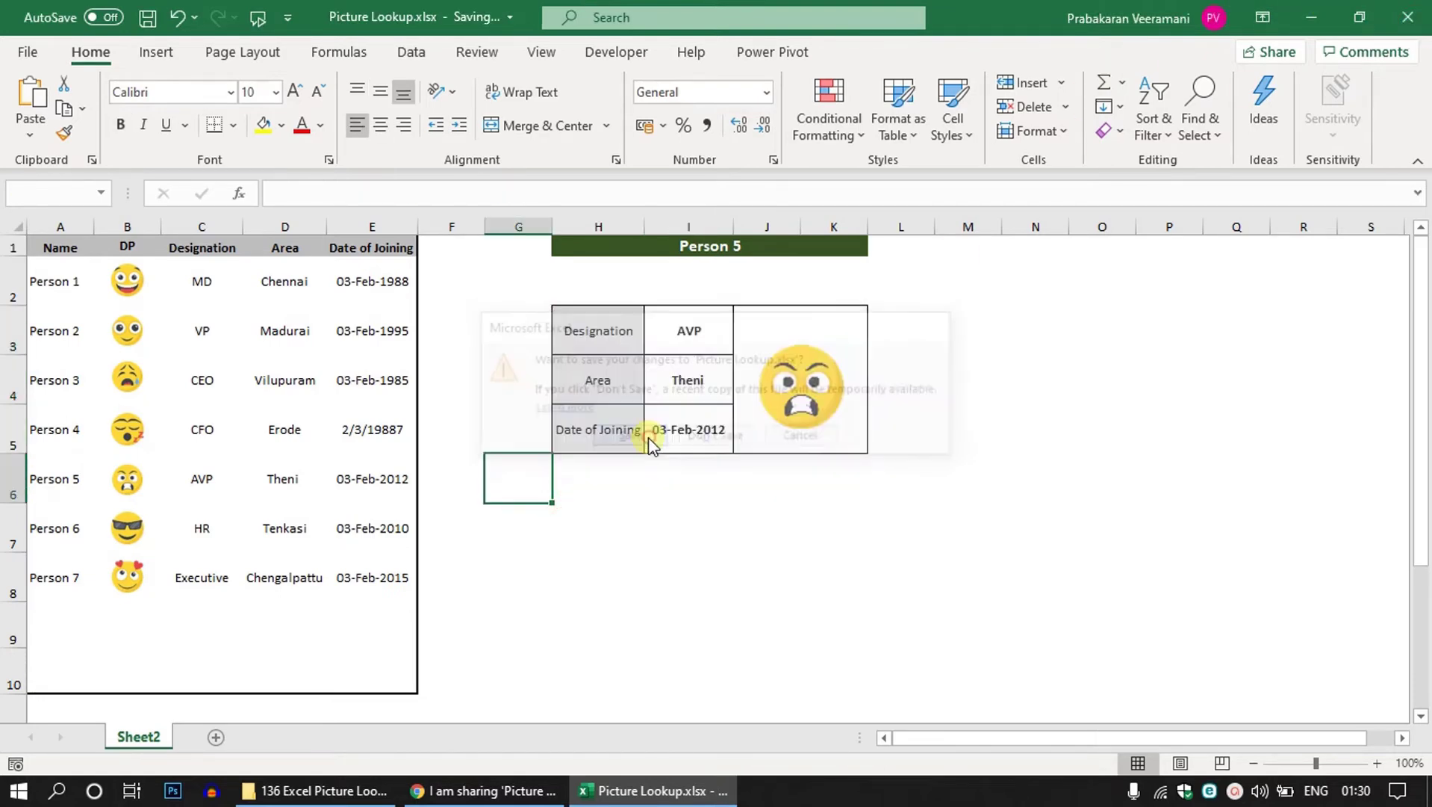
{"action": "left_click", "coordinate": [281, 280]}
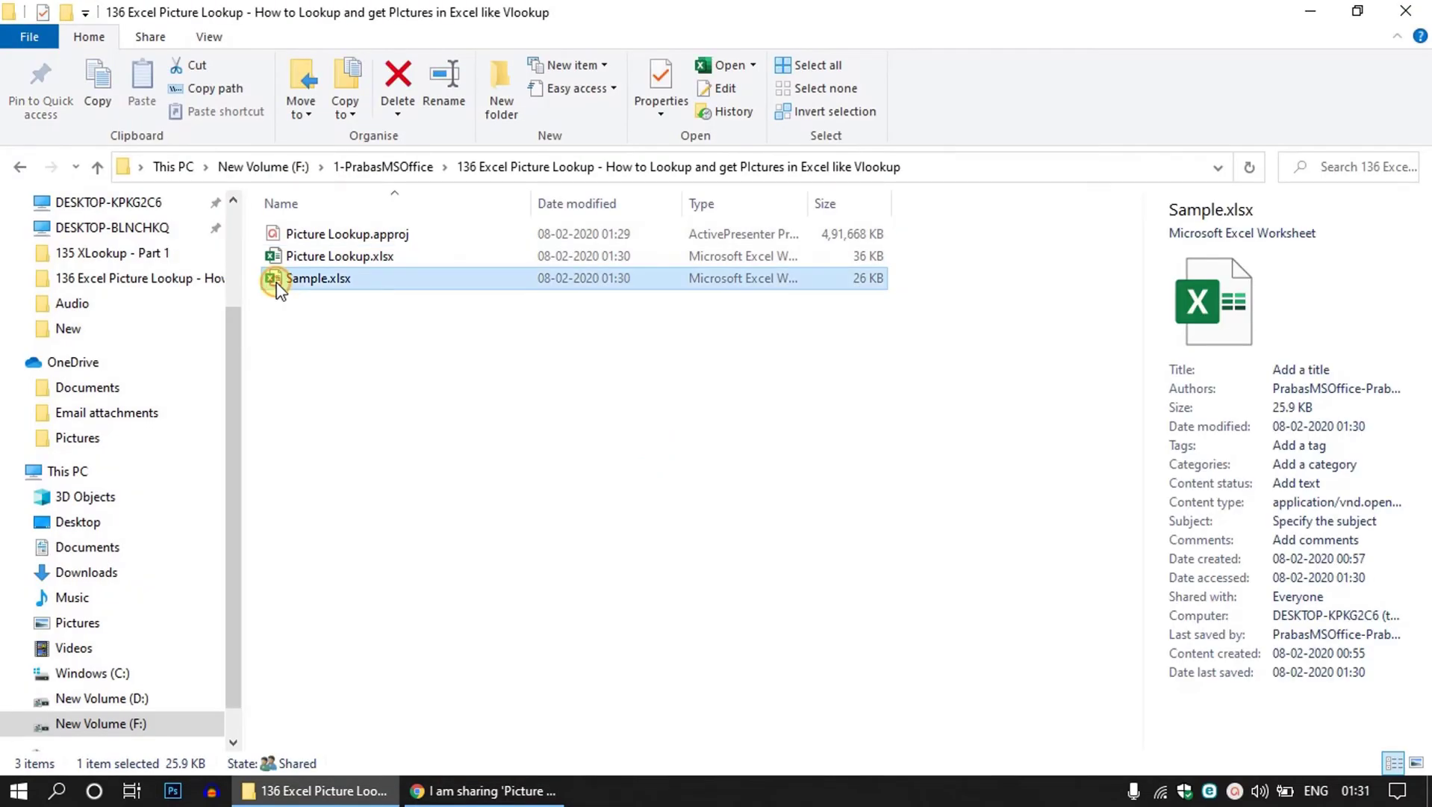
{"action": "double_click", "coordinate": [278, 282]}
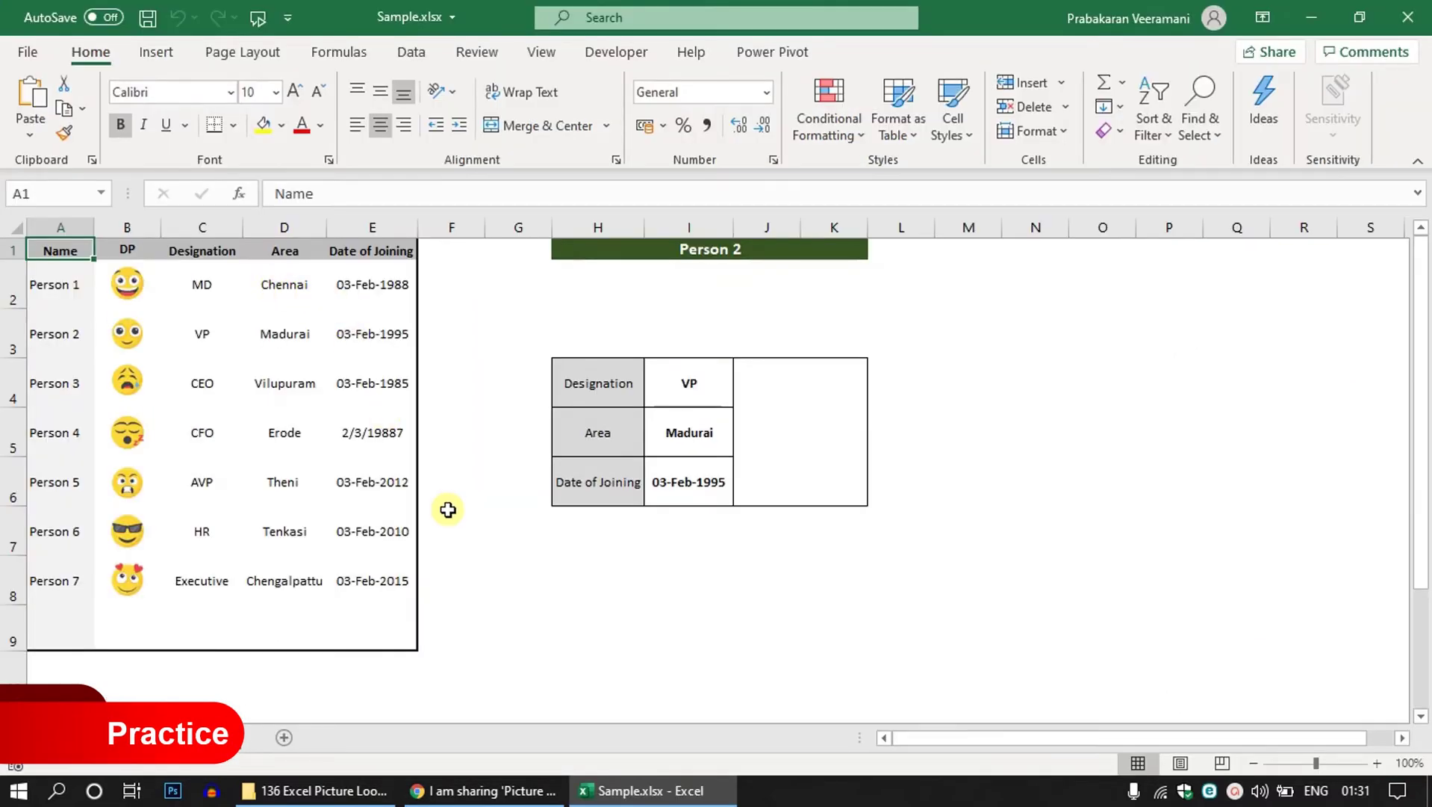
{"action": "left_click_drag", "start_coordinate": [391, 639], "coordinate": [58, 239]}
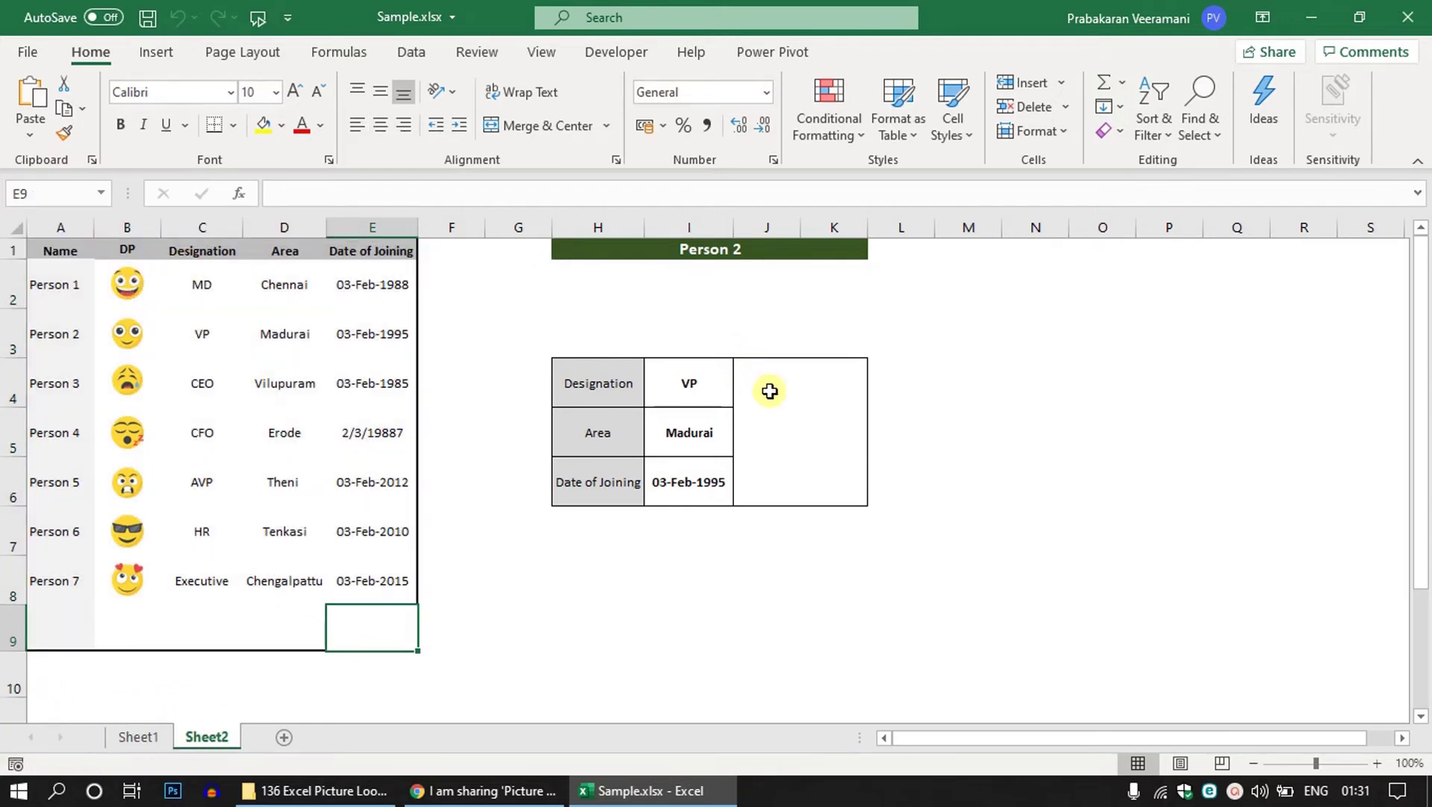
{"action": "left_click_drag", "start_coordinate": [400, 251], "coordinate": [34, 626]}
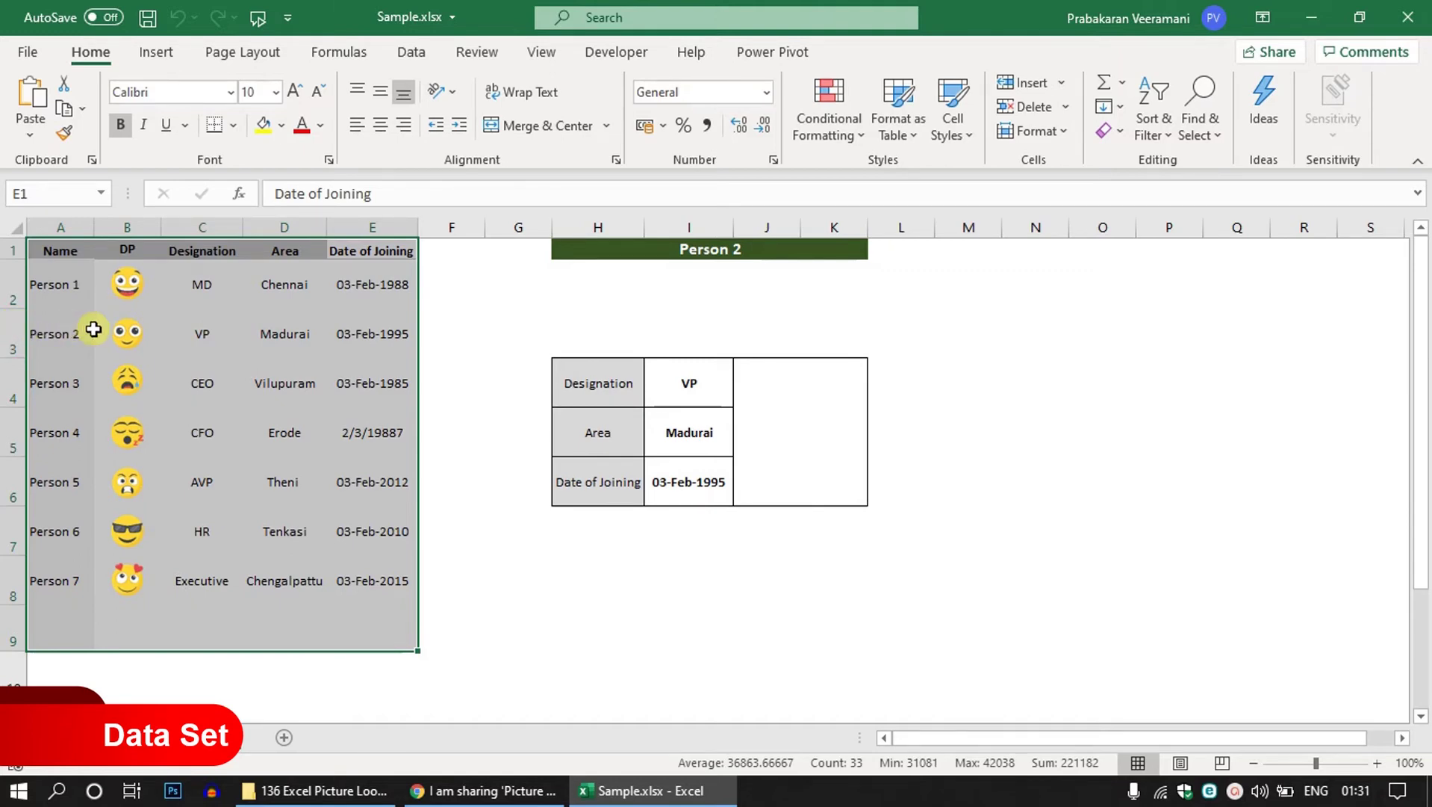
{"action": "left_click", "coordinate": [224, 291]}
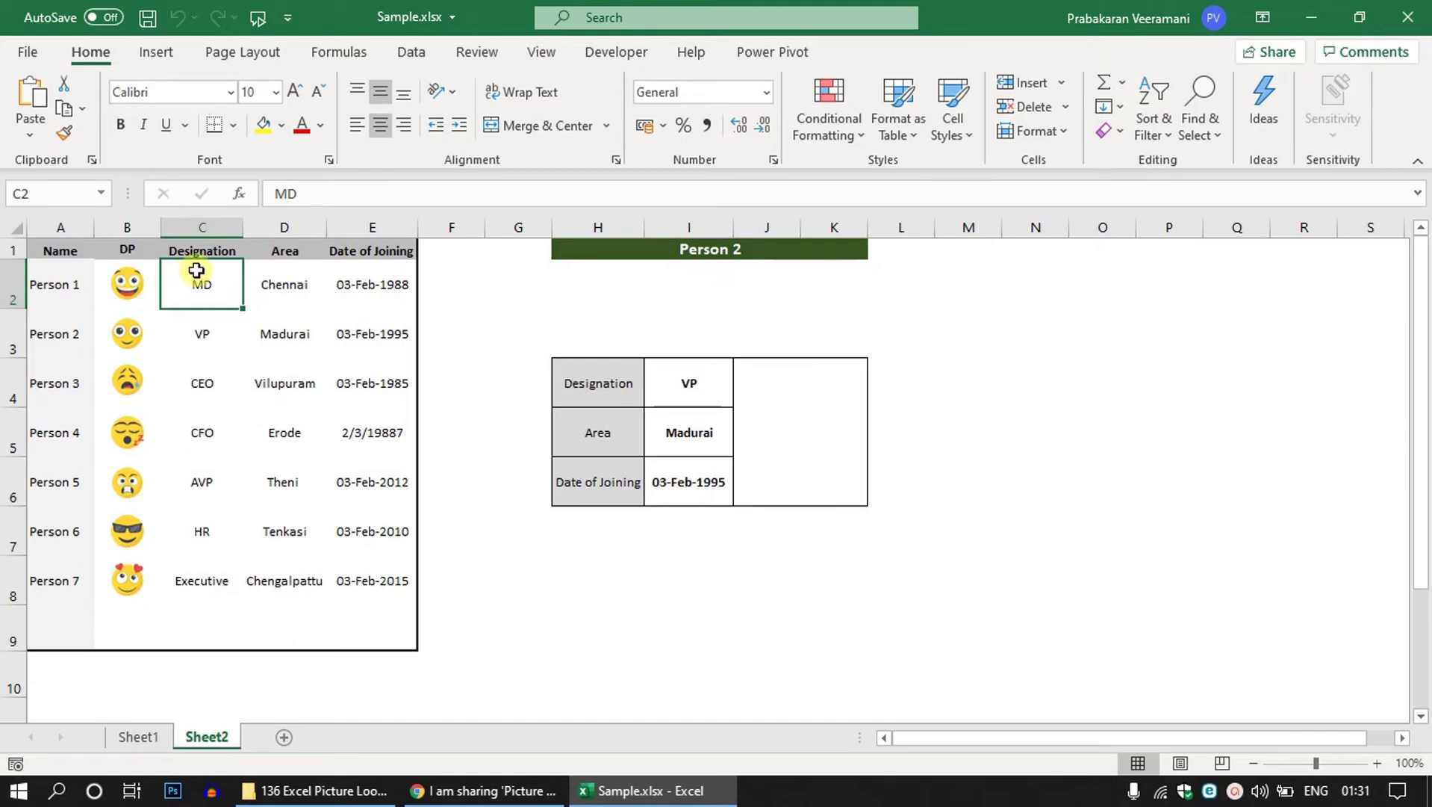
{"action": "key", "text": "Left"}
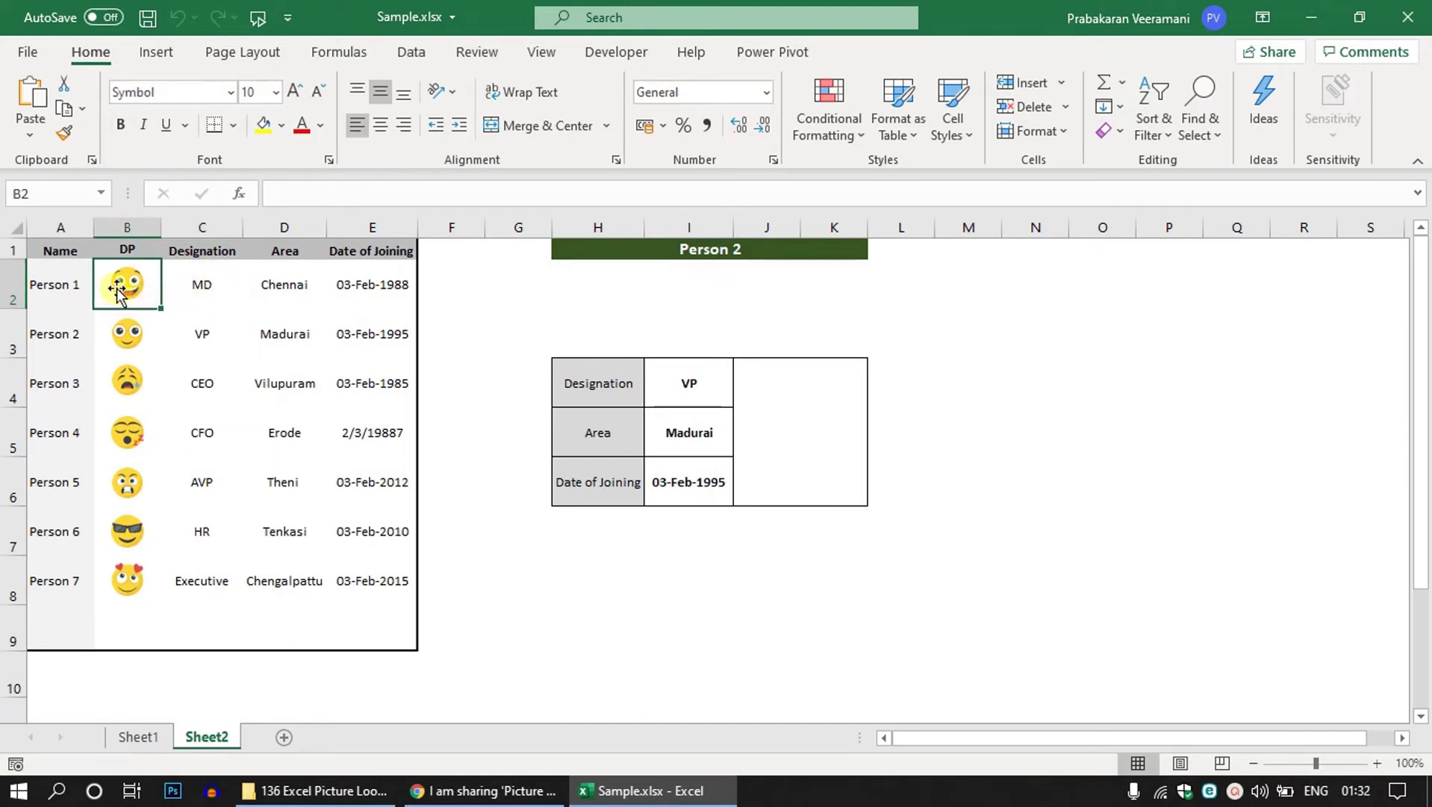
{"action": "left_click", "coordinate": [195, 330]}
{"action": "key", "text": "Left"}
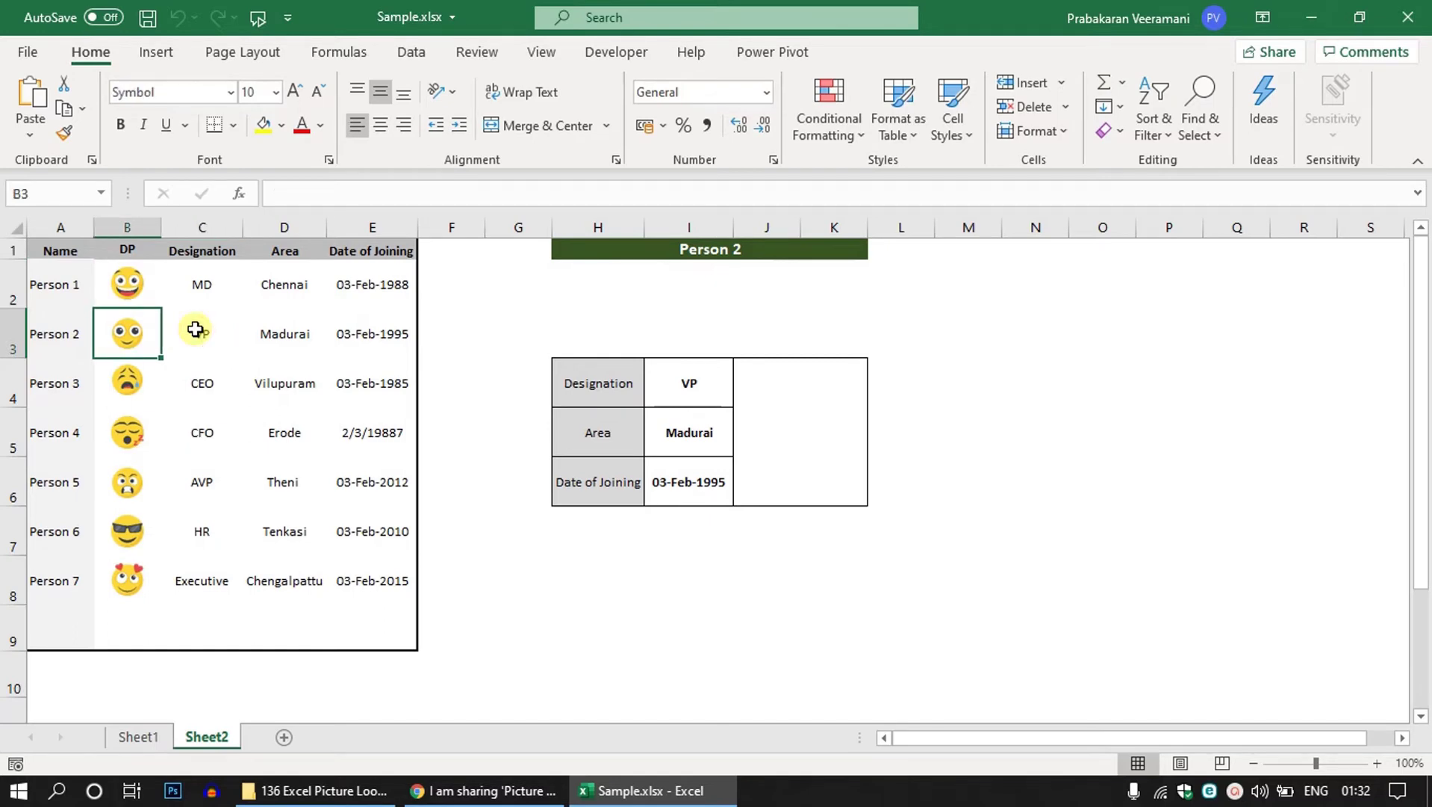
{"action": "key", "text": "Down"}
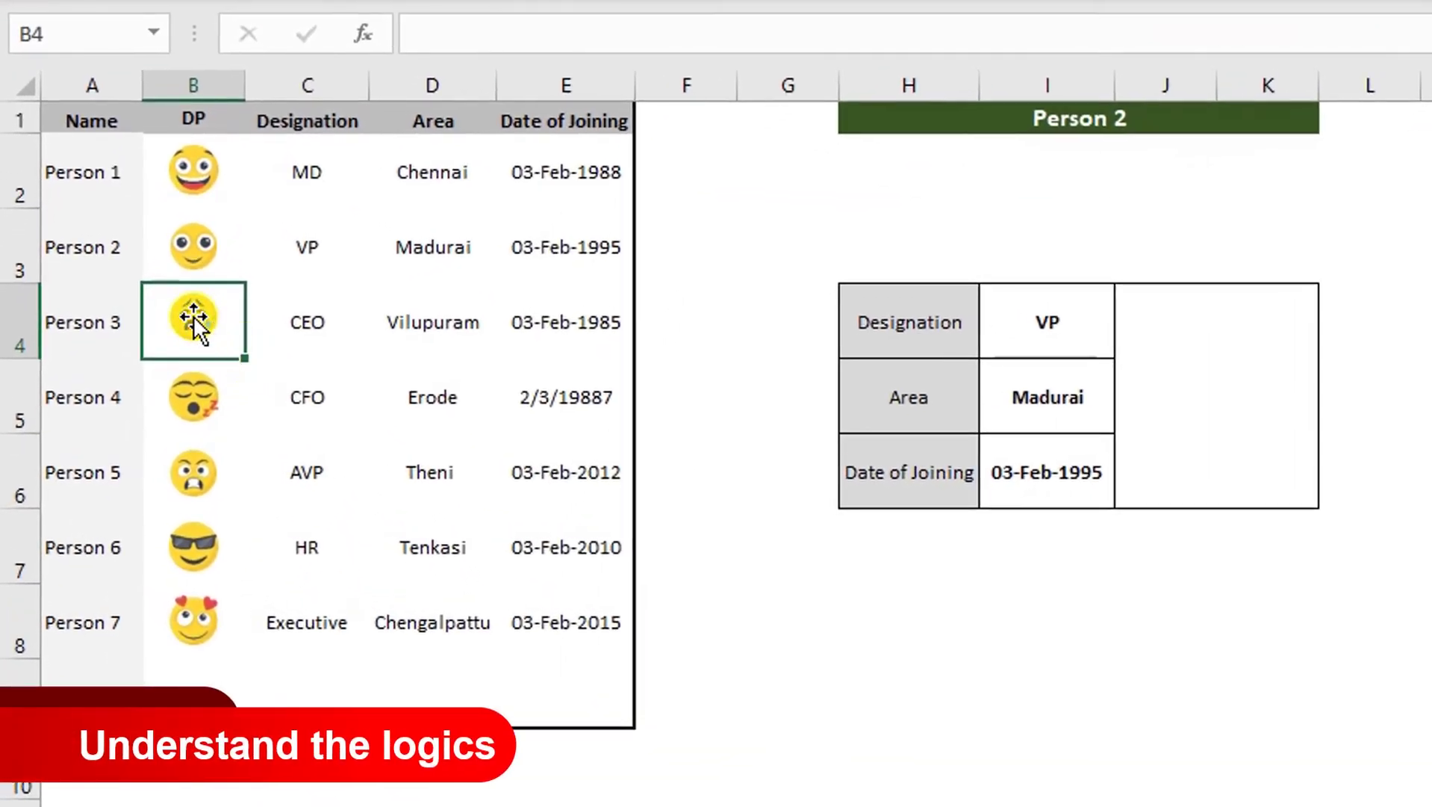
{"action": "left_click", "coordinate": [231, 293]}
{"action": "left_click", "coordinate": [295, 314]}
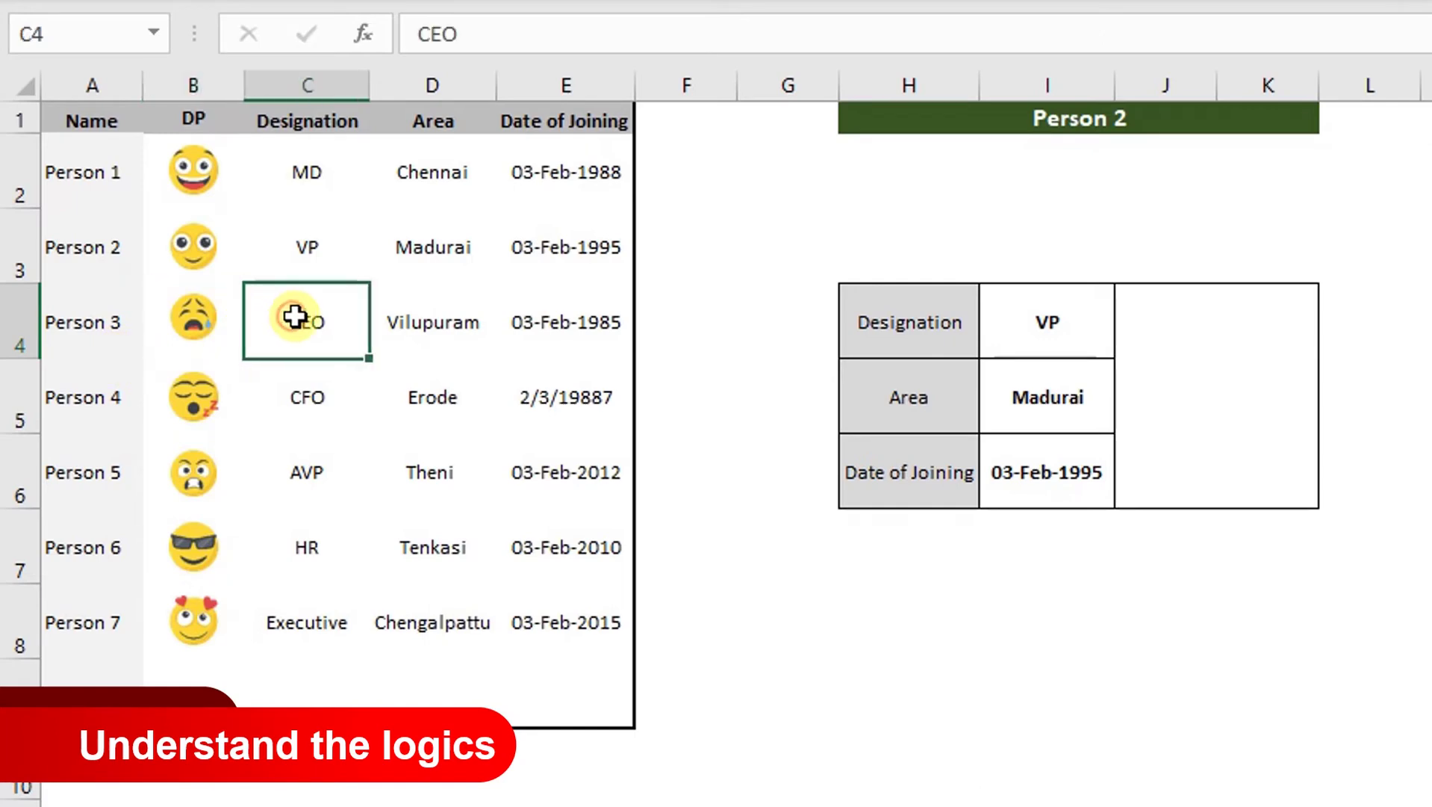
{"action": "key", "text": "Left"}
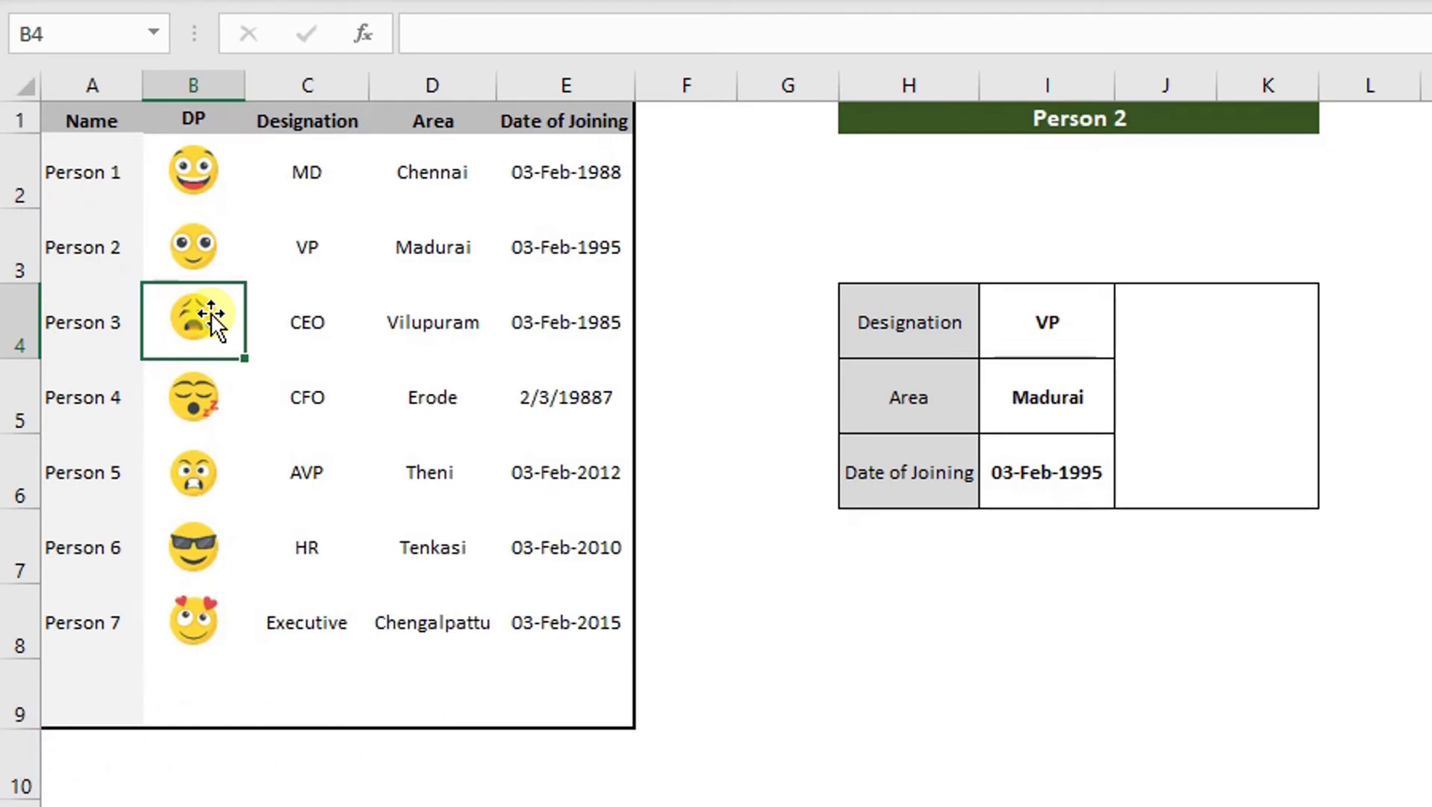
{"action": "key", "text": "Up"}
{"action": "key", "text": "Up"}
{"action": "key", "text": "Down"}
{"action": "key", "text": "Down"}
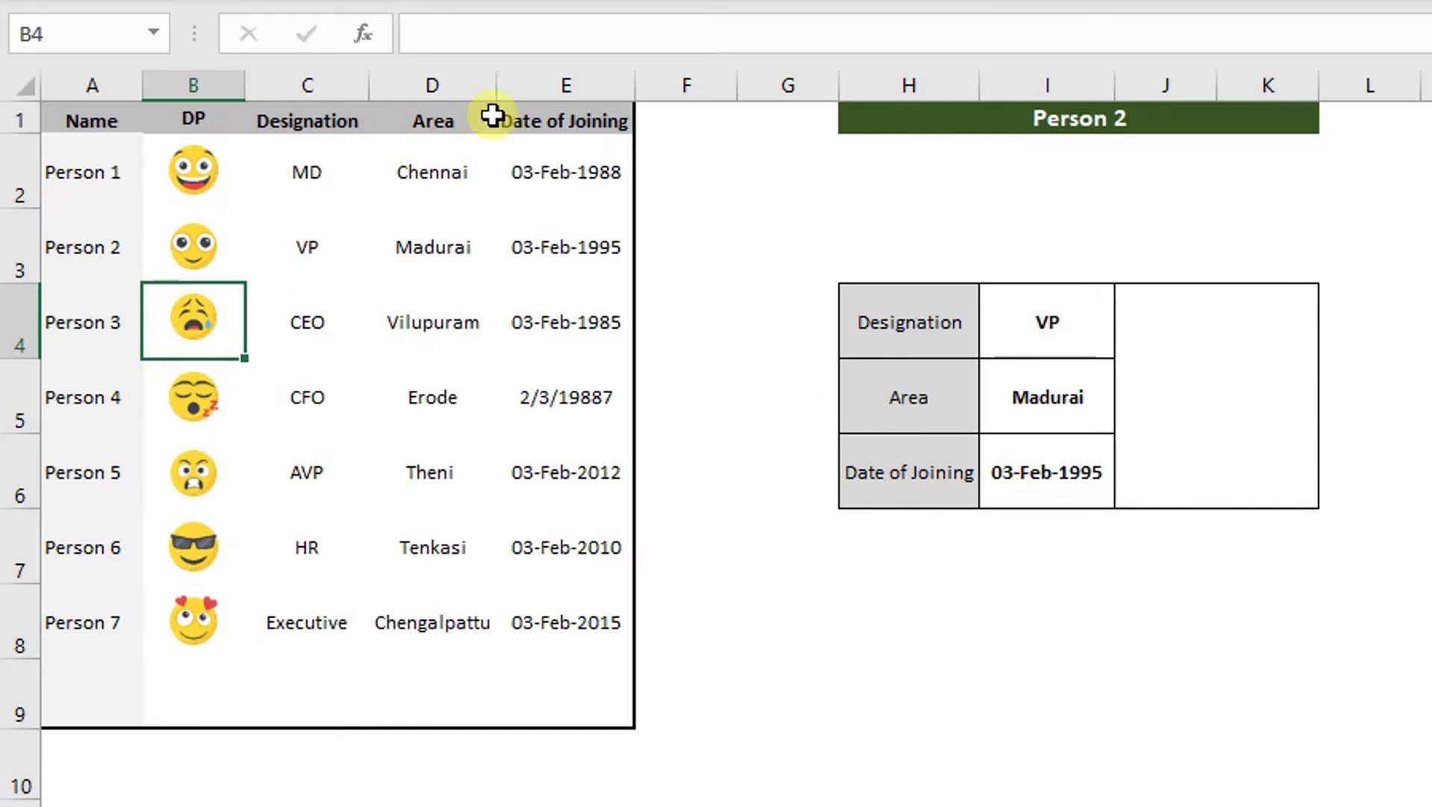
{"action": "left_click_drag", "start_coordinate": [552, 119], "coordinate": [239, 407]}
{"action": "left_click_drag", "start_coordinate": [145, 515], "coordinate": [53, 699]}
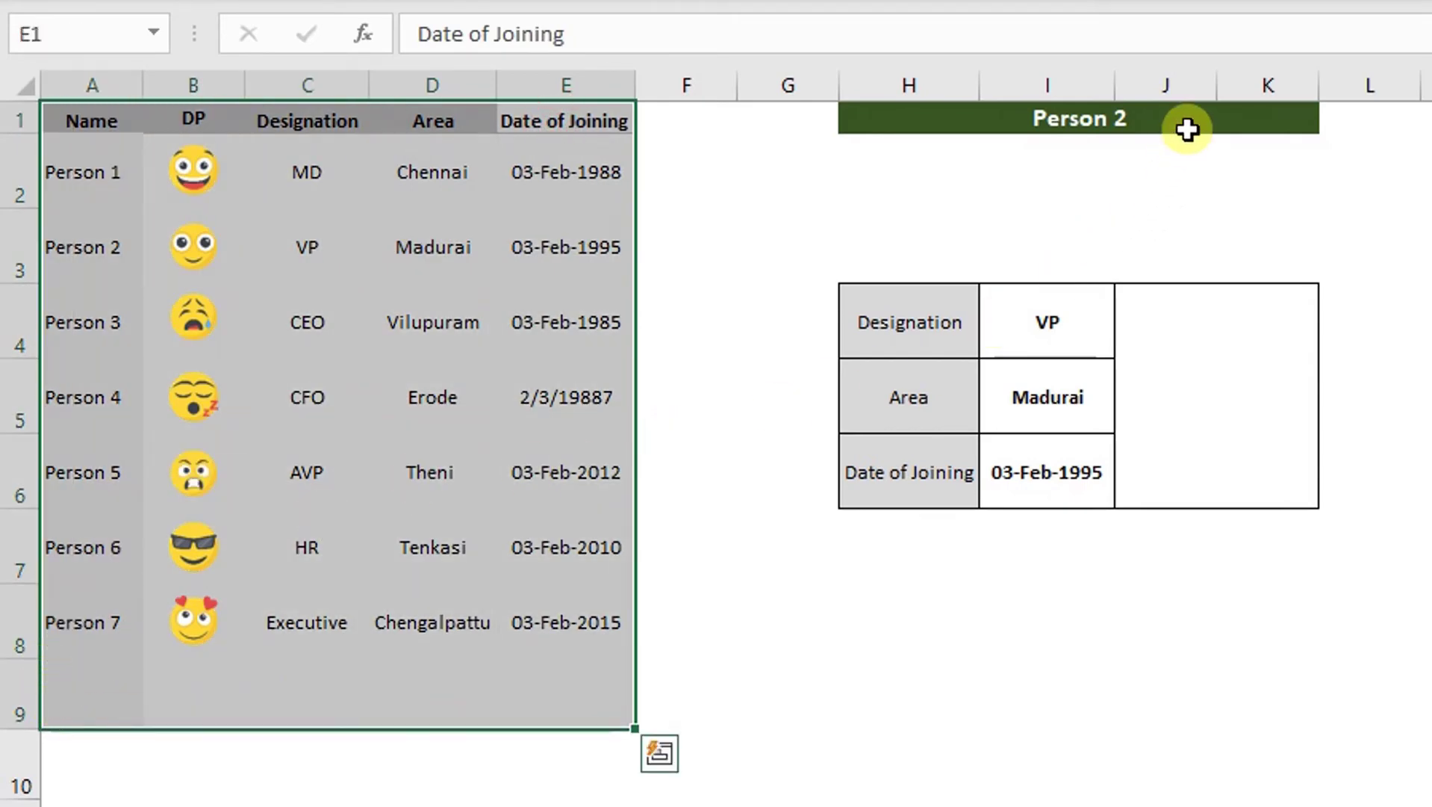
{"action": "left_click", "coordinate": [1188, 123]}
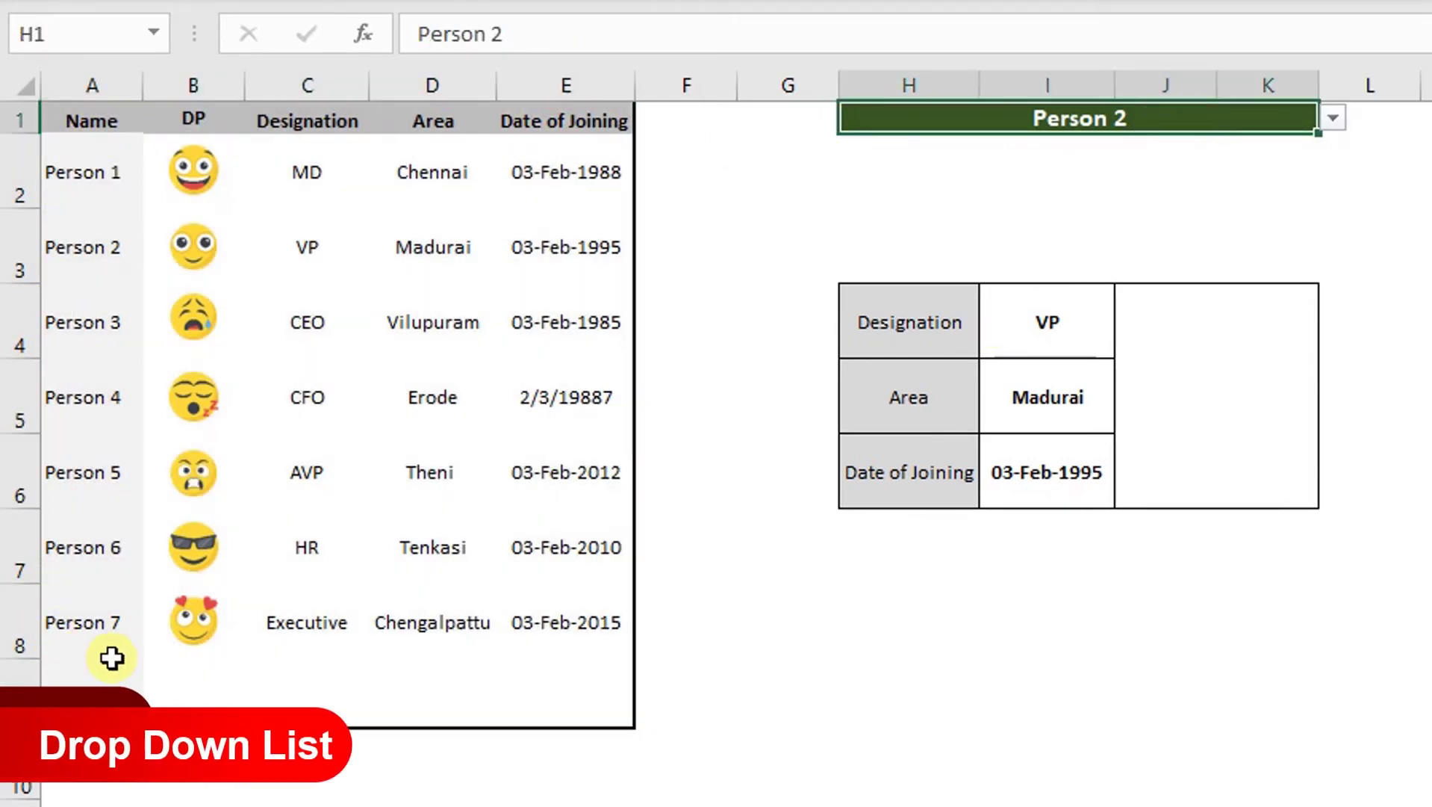
{"action": "left_click", "coordinate": [1333, 117]}
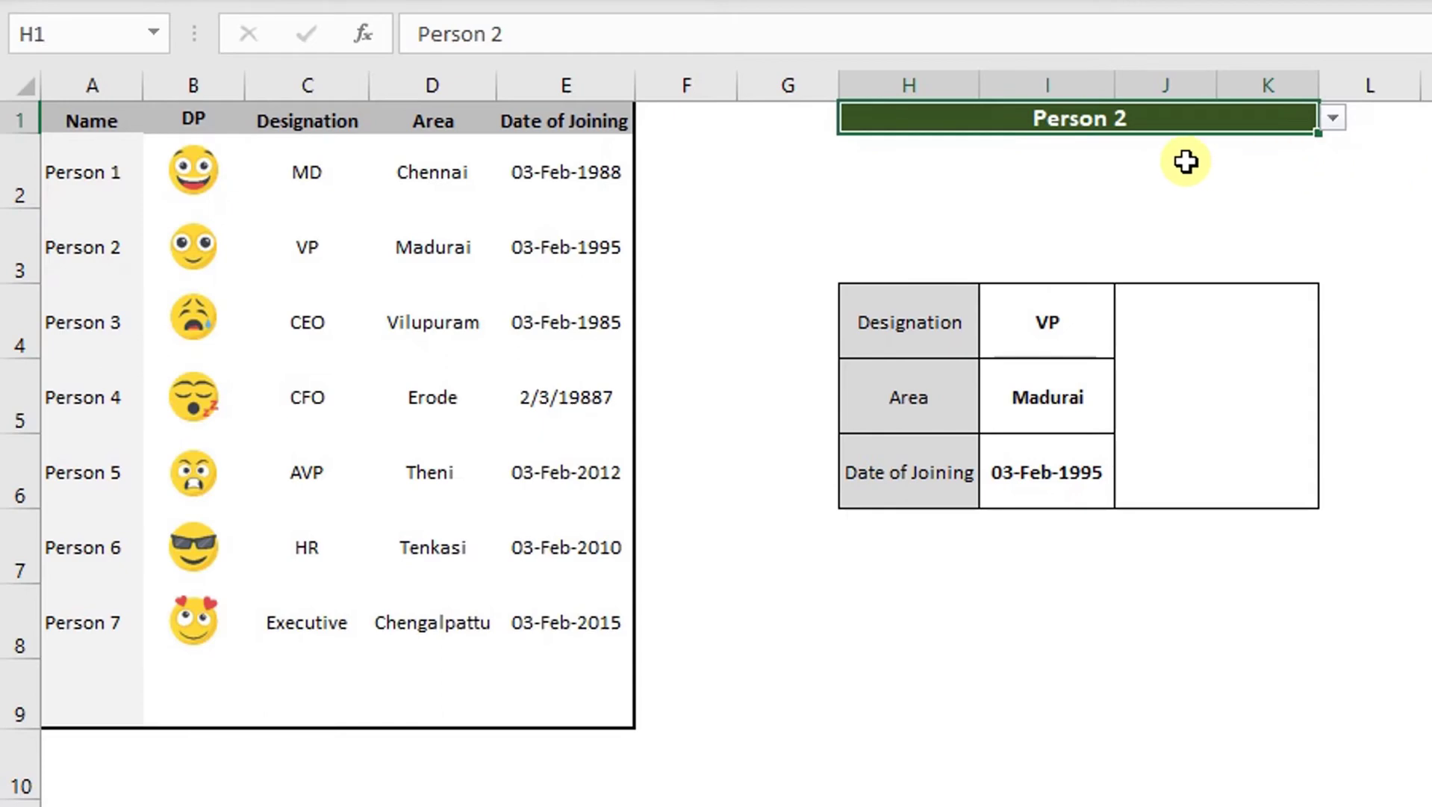
{"action": "left_click", "coordinate": [285, 198]}
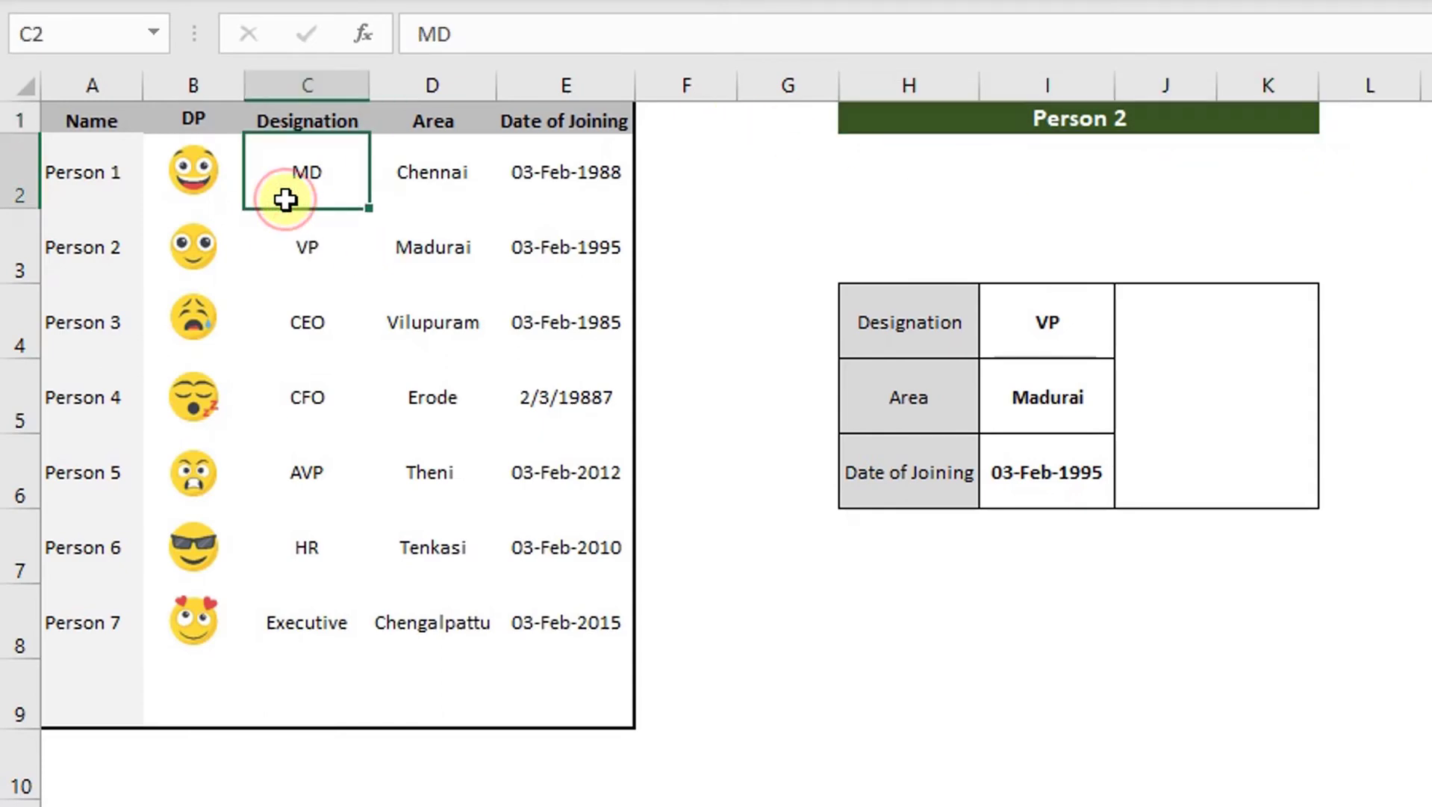
{"action": "left_click", "coordinate": [241, 183]}
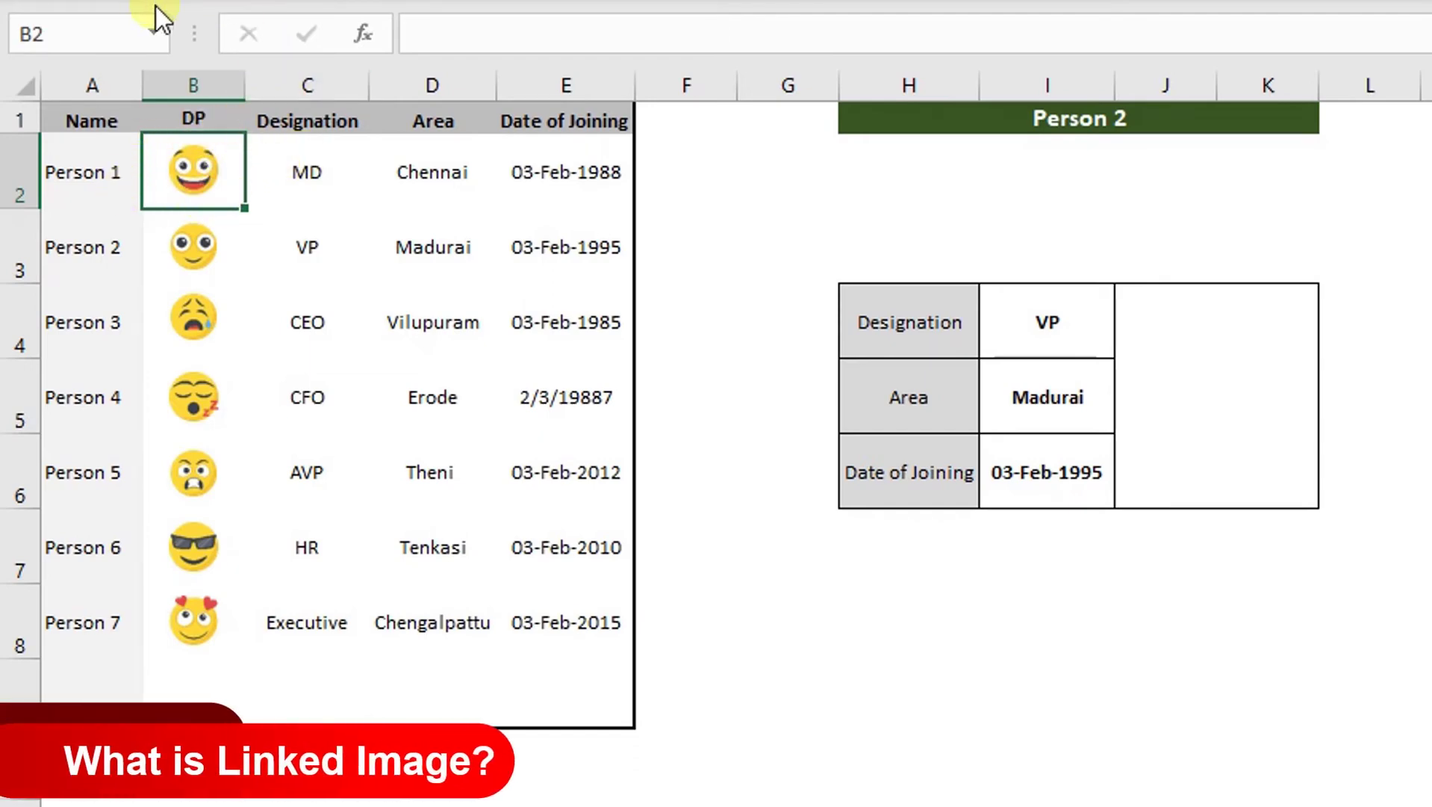
Copy B2, paste it into J7 as a static picture, then delete that picture
{"action": "key", "text": "ctrl+c"}
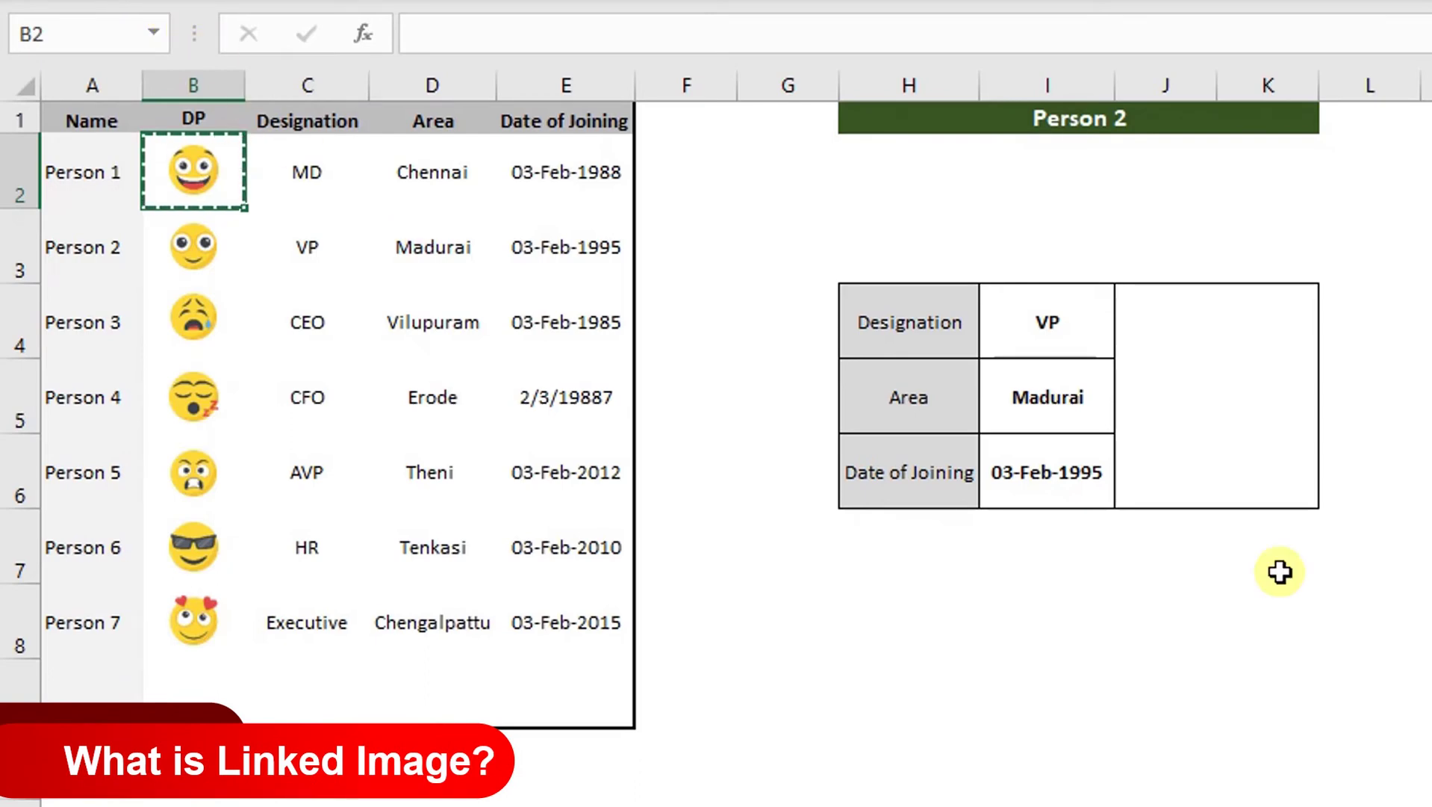
{"action": "left_click", "coordinate": [1171, 534]}
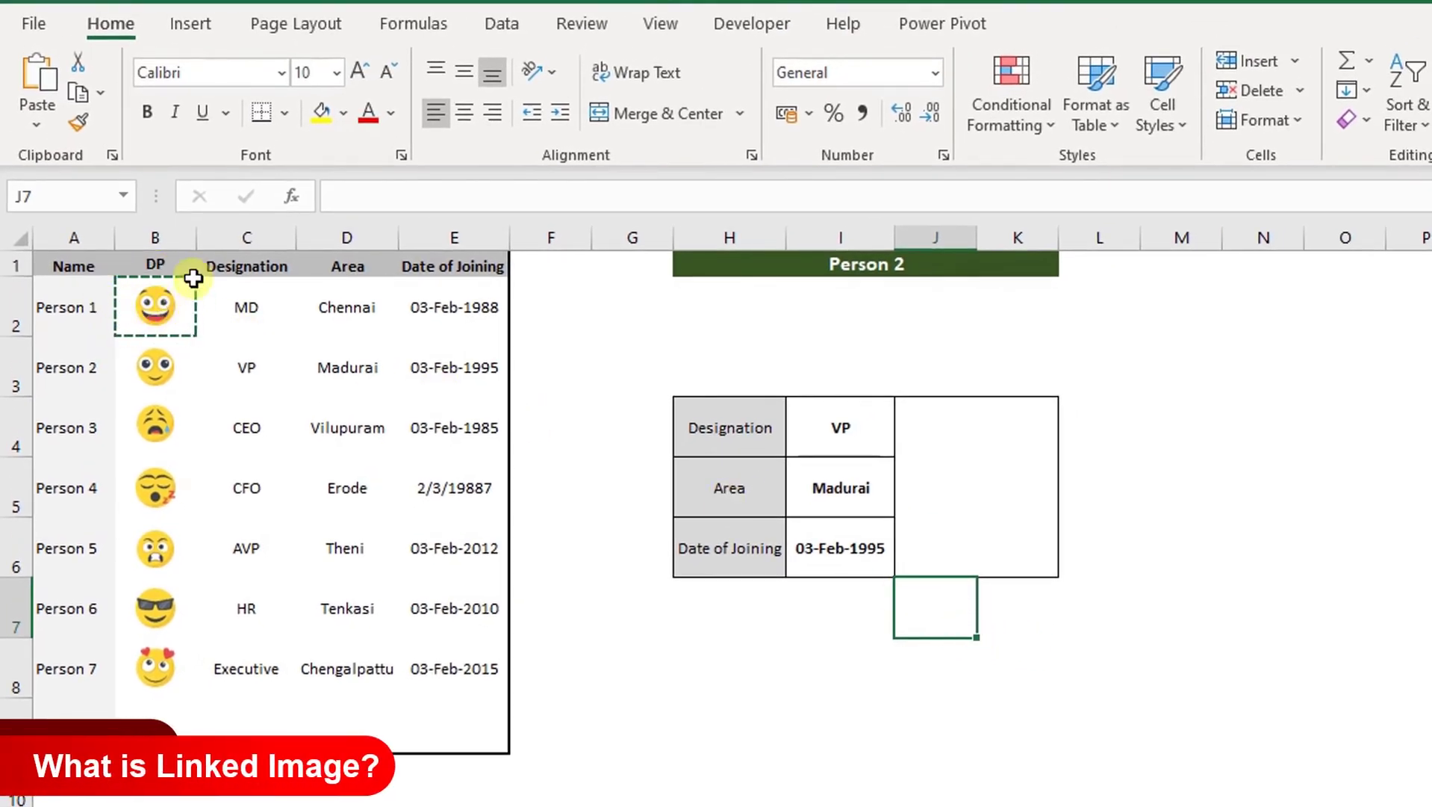
{"action": "left_click", "coordinate": [36, 124]}
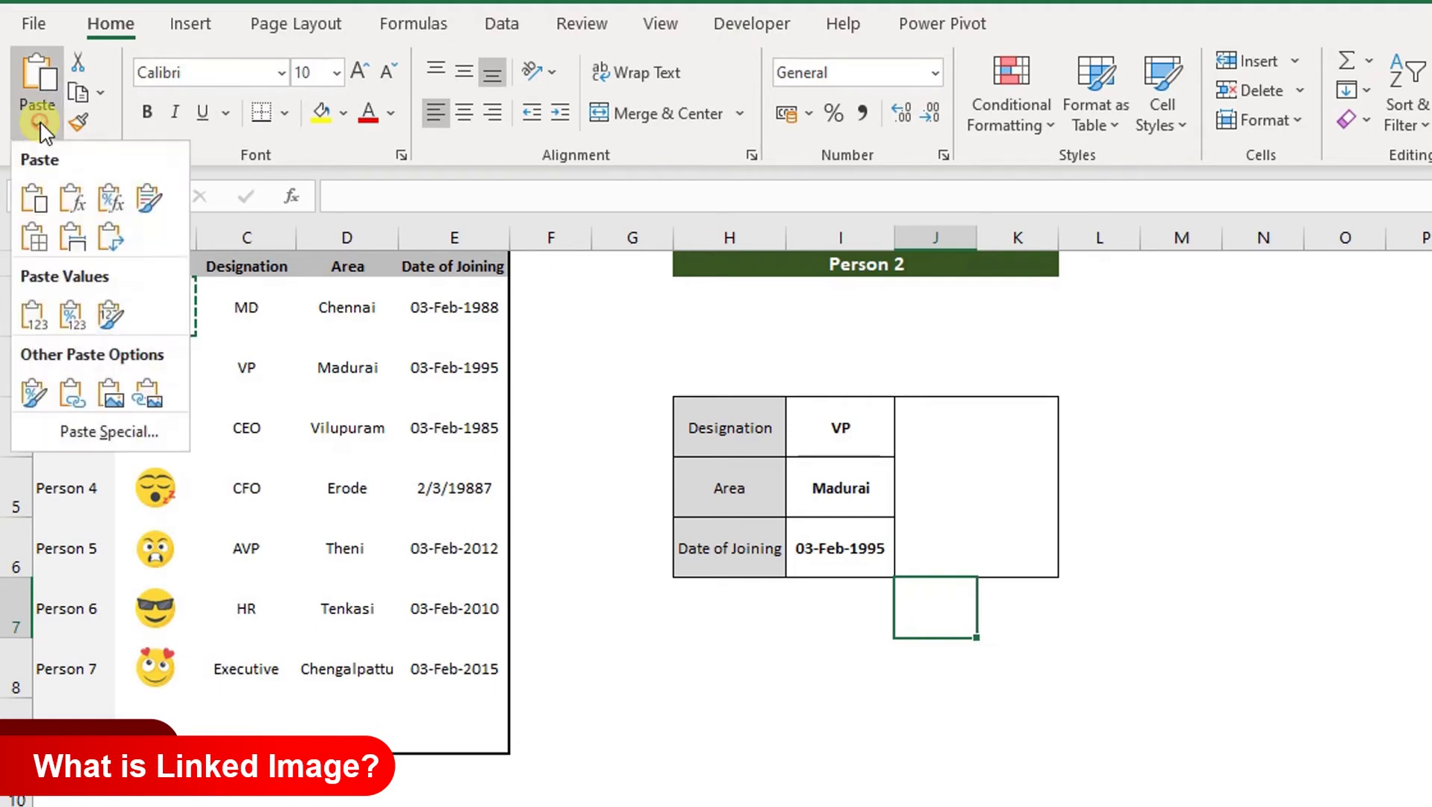
{"action": "left_click", "coordinate": [109, 394]}
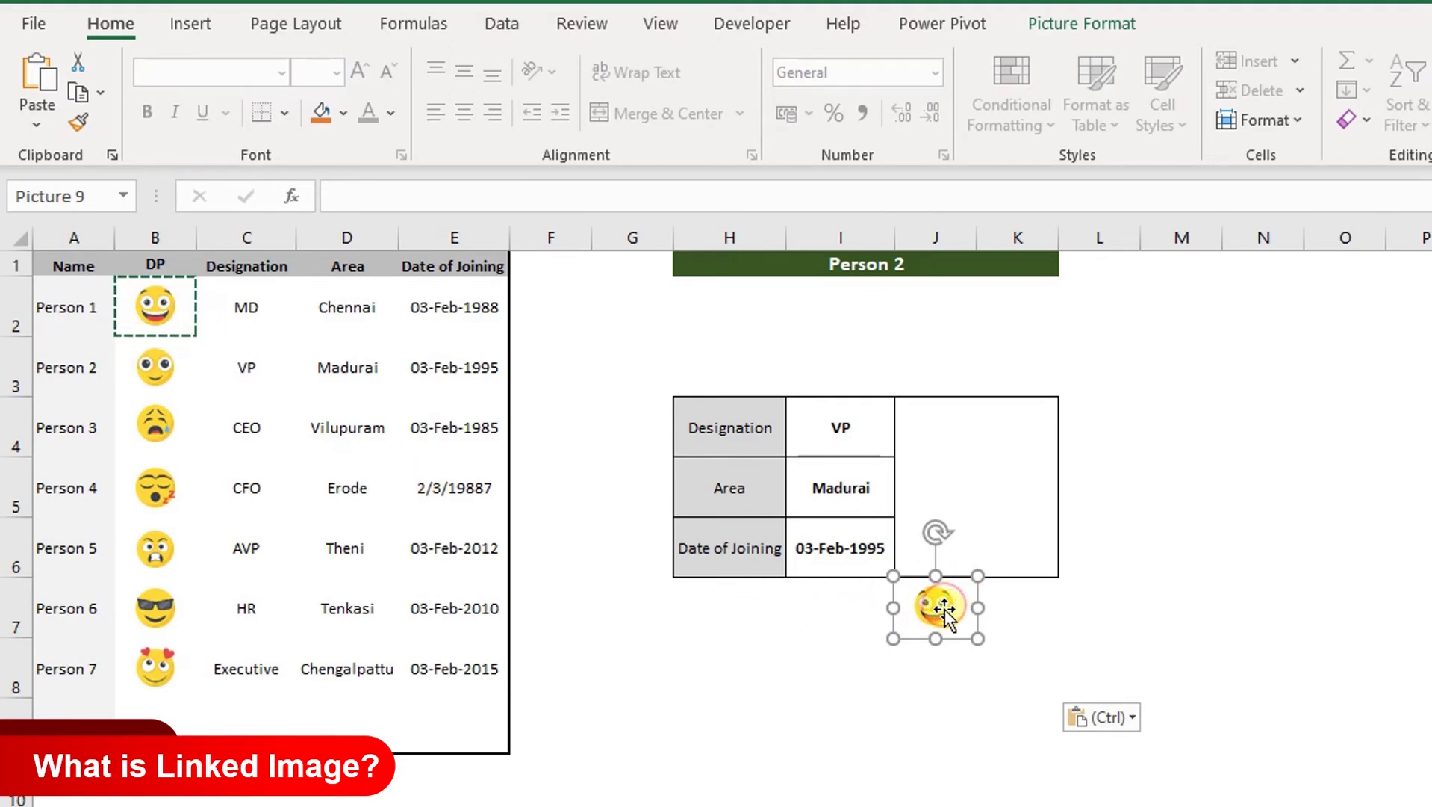
{"action": "key", "text": "Delete"}
Paste B2 as a linked picture and move it just below the lookup card
{"action": "left_click", "coordinate": [36, 124]}
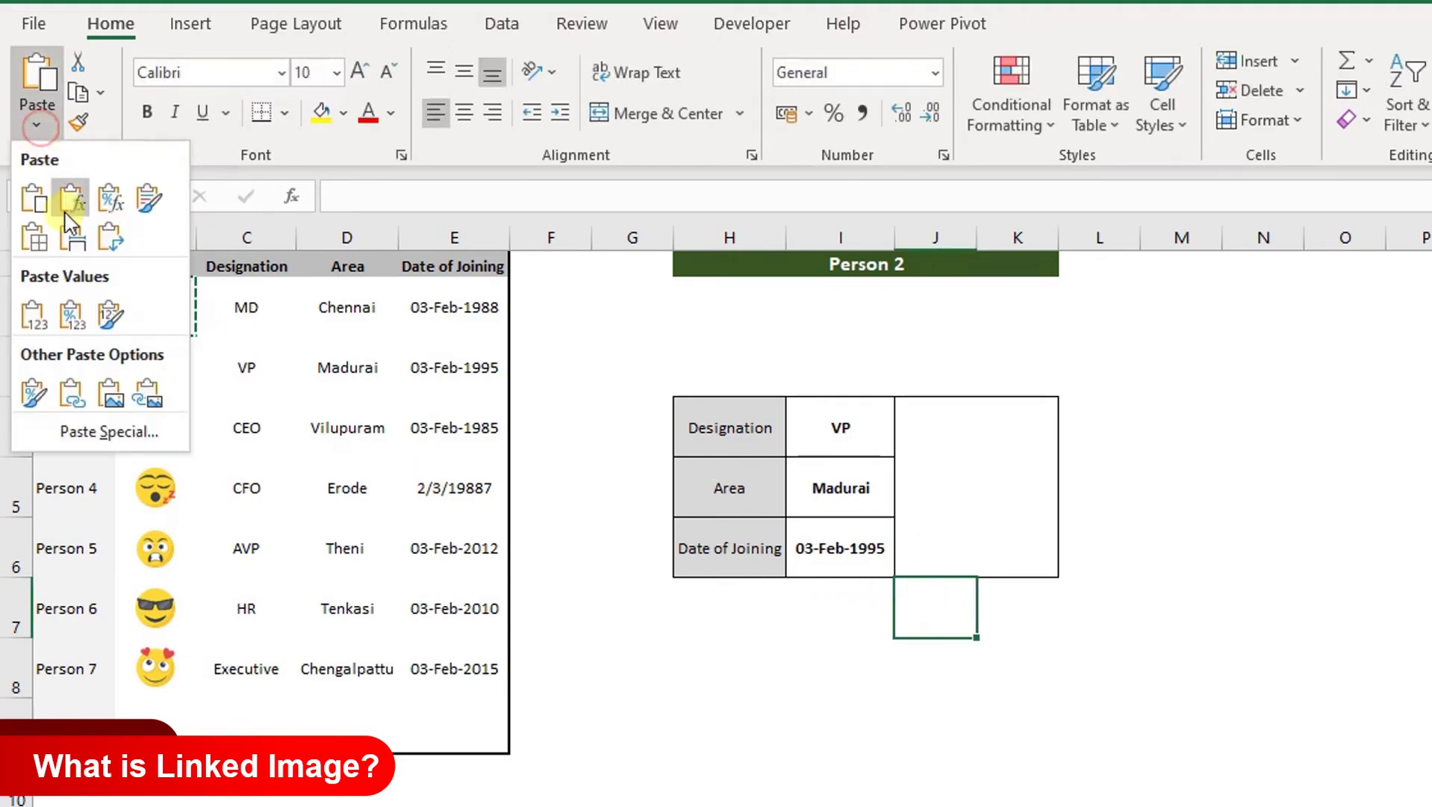
{"action": "left_click", "coordinate": [146, 403]}
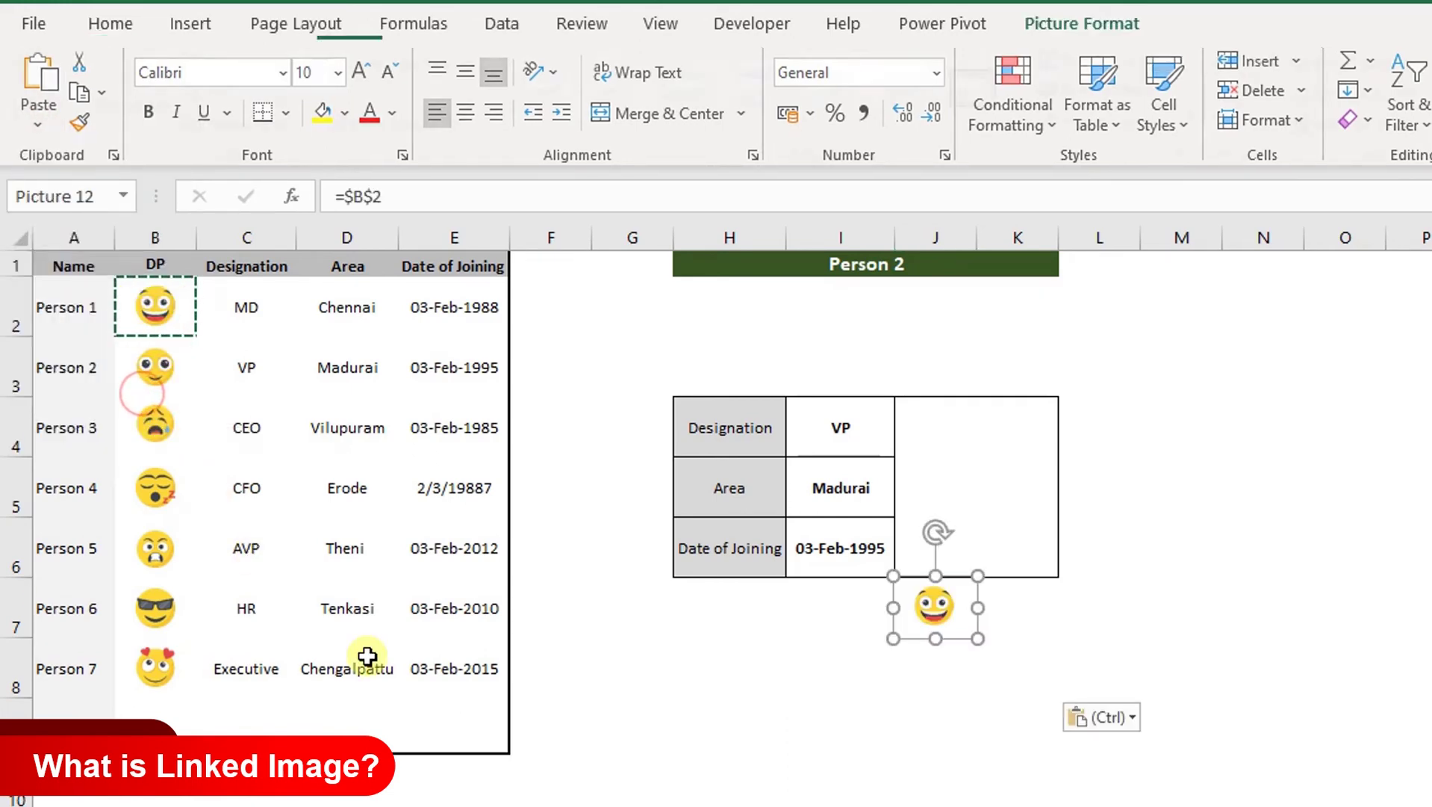
{"action": "left_click", "coordinate": [687, 681]}
{"action": "left_click_drag", "start_coordinate": [902, 624], "coordinate": [825, 639]}
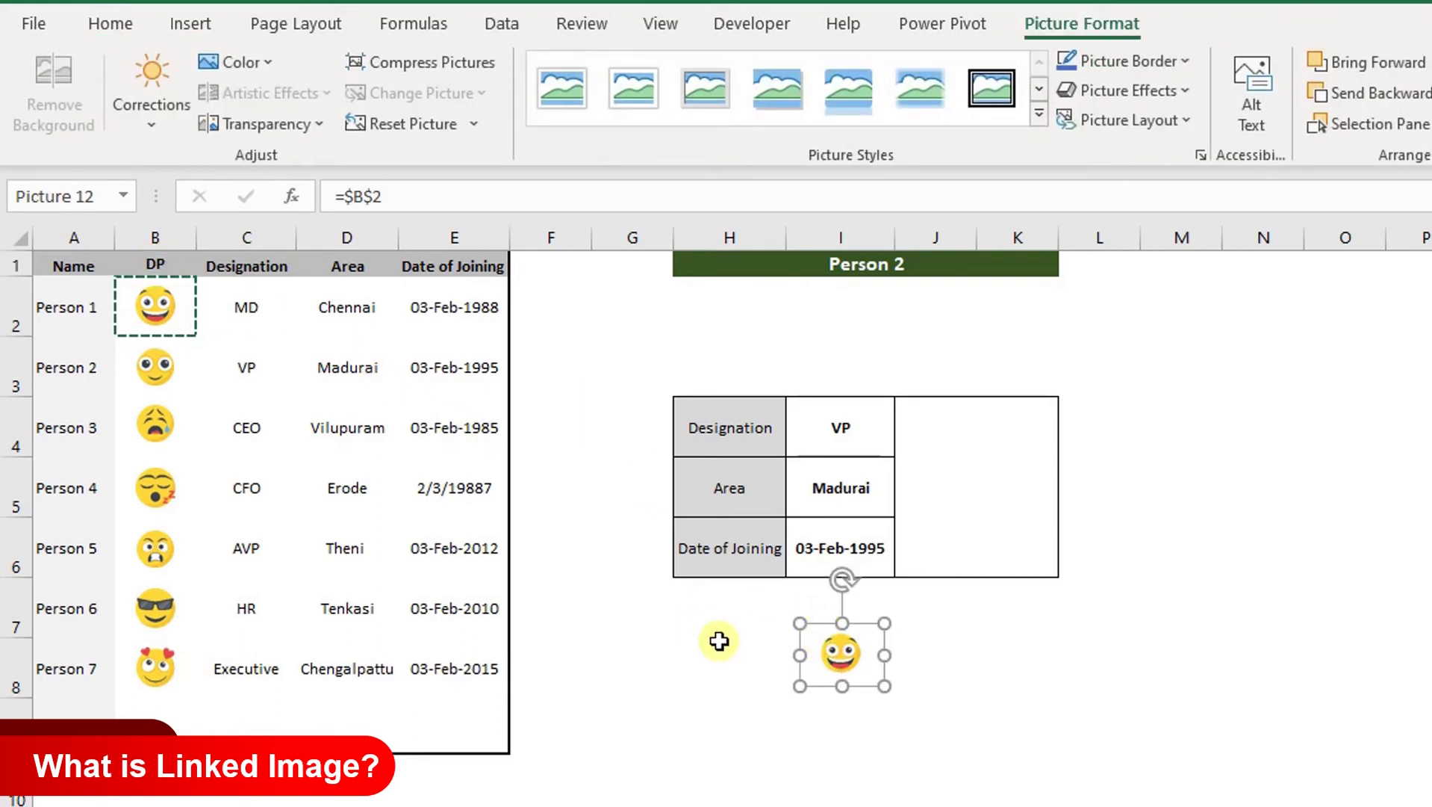
{"action": "left_click", "coordinate": [572, 389]}
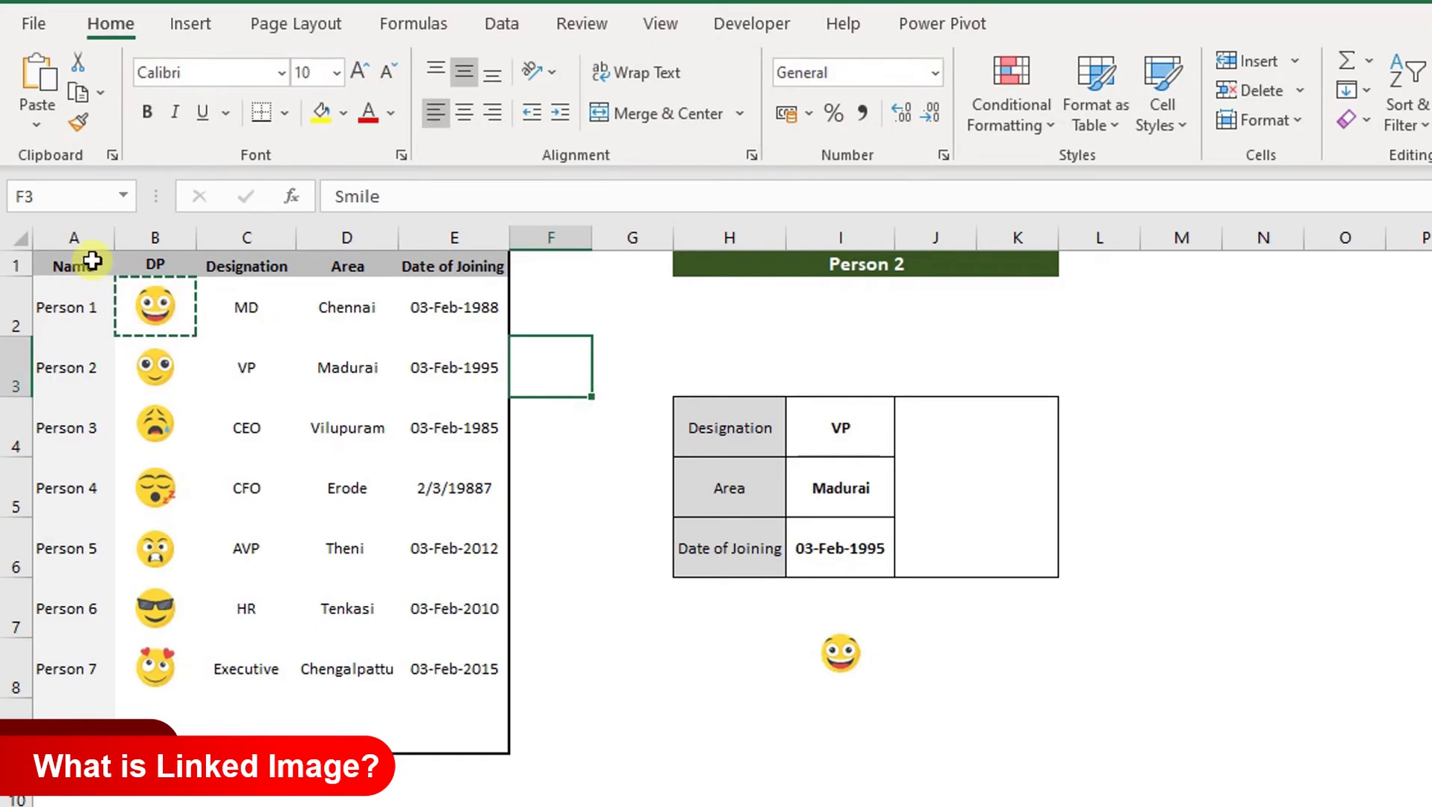
{"action": "key", "text": "Escape"}
{"action": "left_click", "coordinate": [230, 299]}
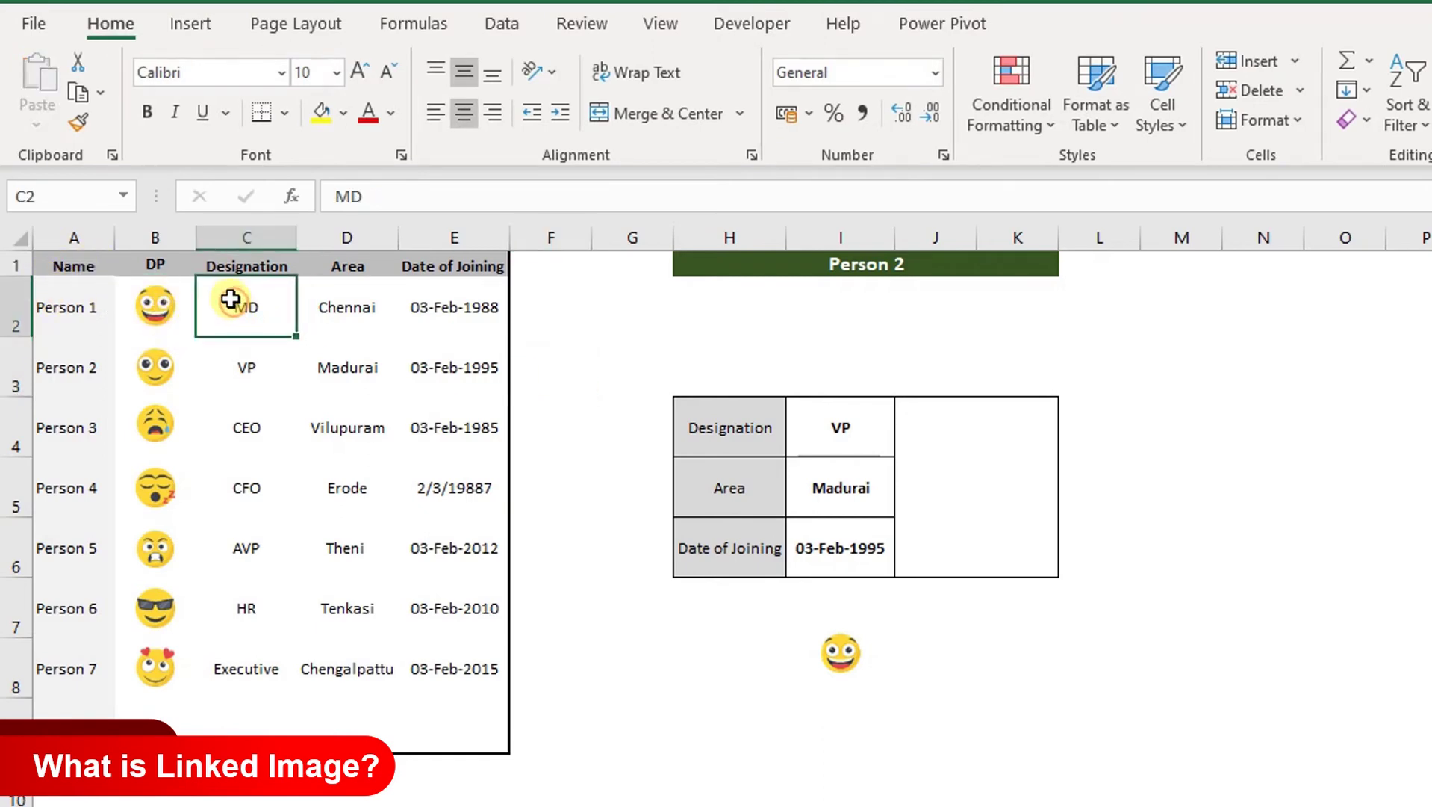
Enter α in B2, check the linked picture mirrors it, then clear B2
{"action": "key", "text": "Escape"}
{"action": "key", "text": "Left"}
{"action": "type", "text": "a"}
{"action": "key", "text": "Return"}
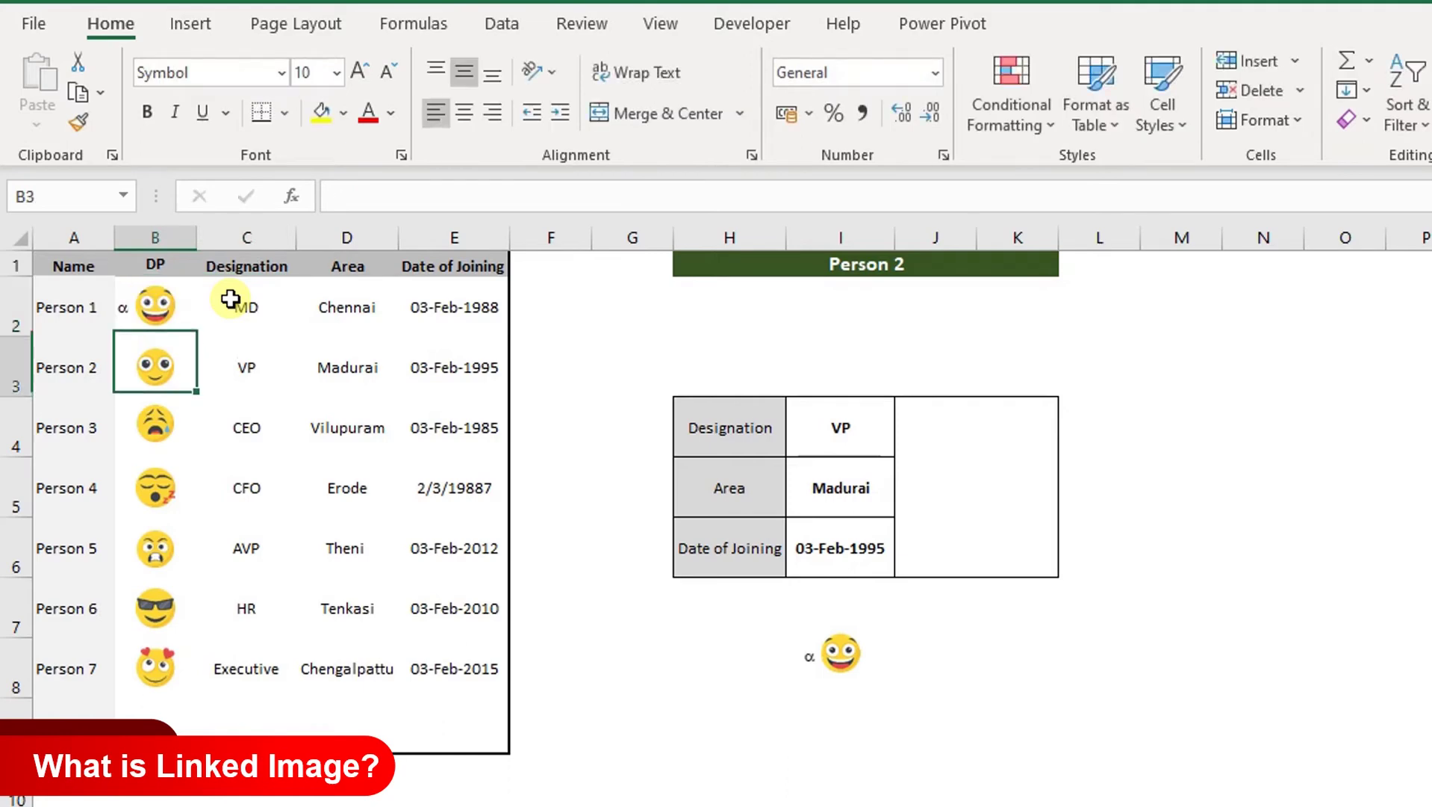
{"action": "left_click", "coordinate": [844, 657]}
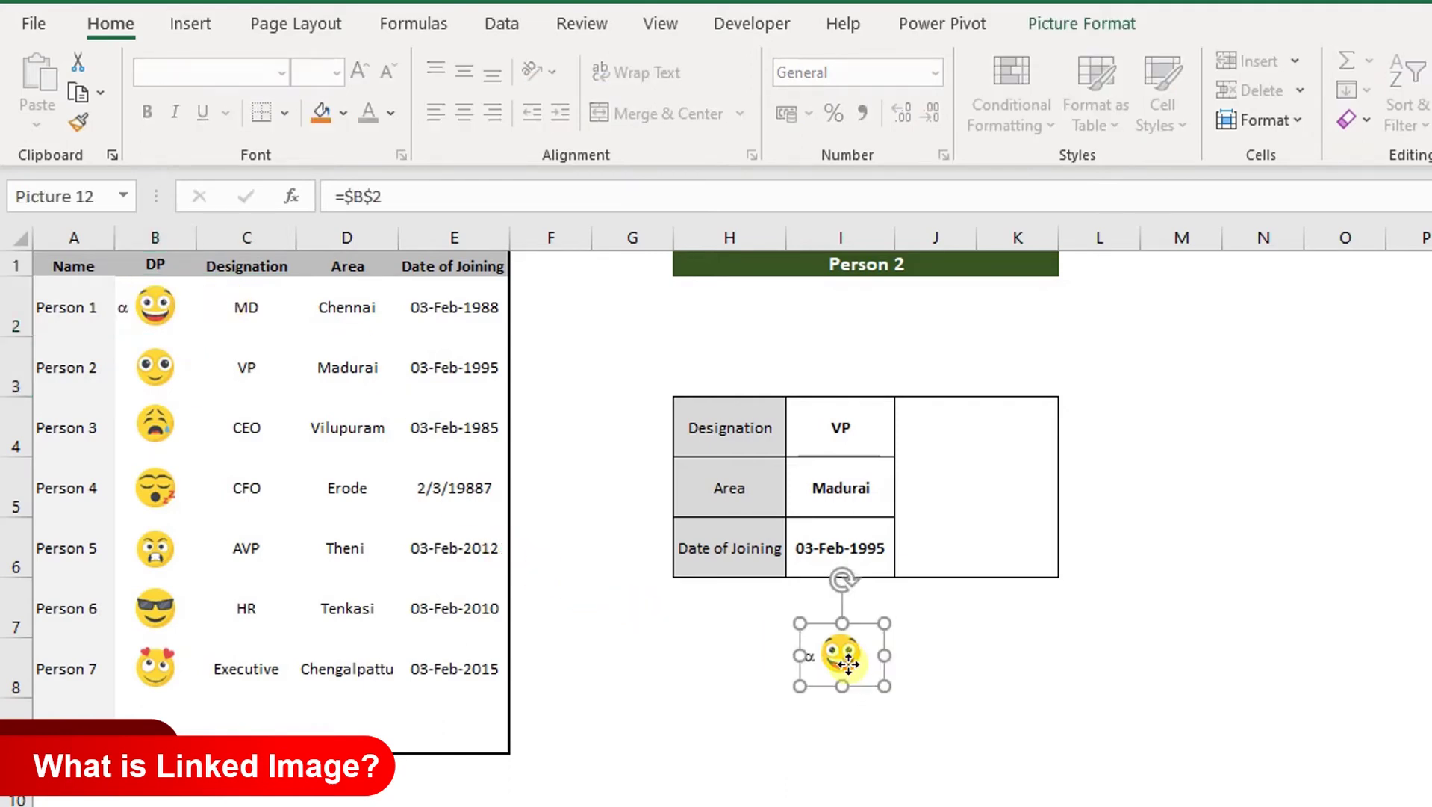
{"action": "left_click", "coordinate": [232, 312]}
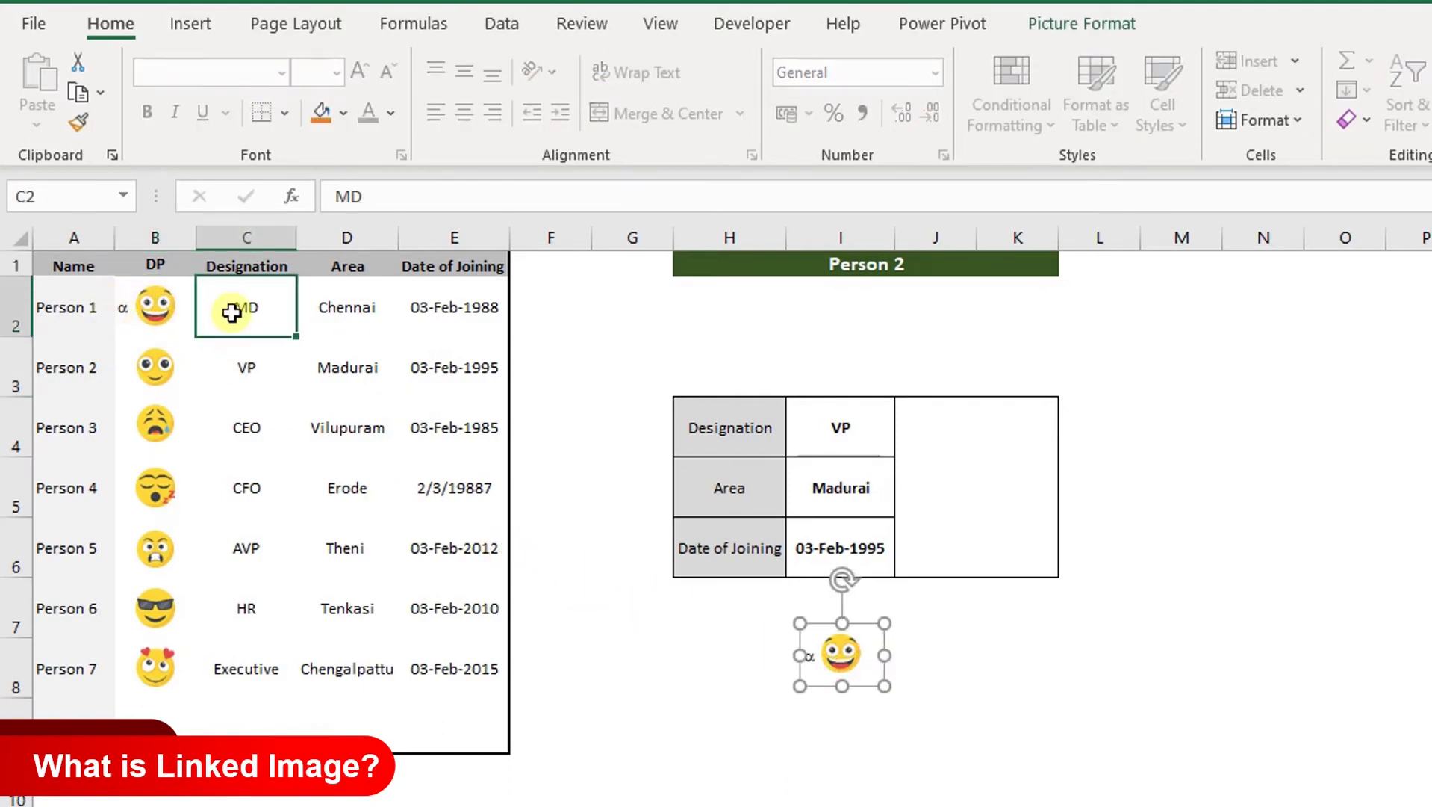
{"action": "key", "text": "Left"}
{"action": "key", "text": "Delete"}
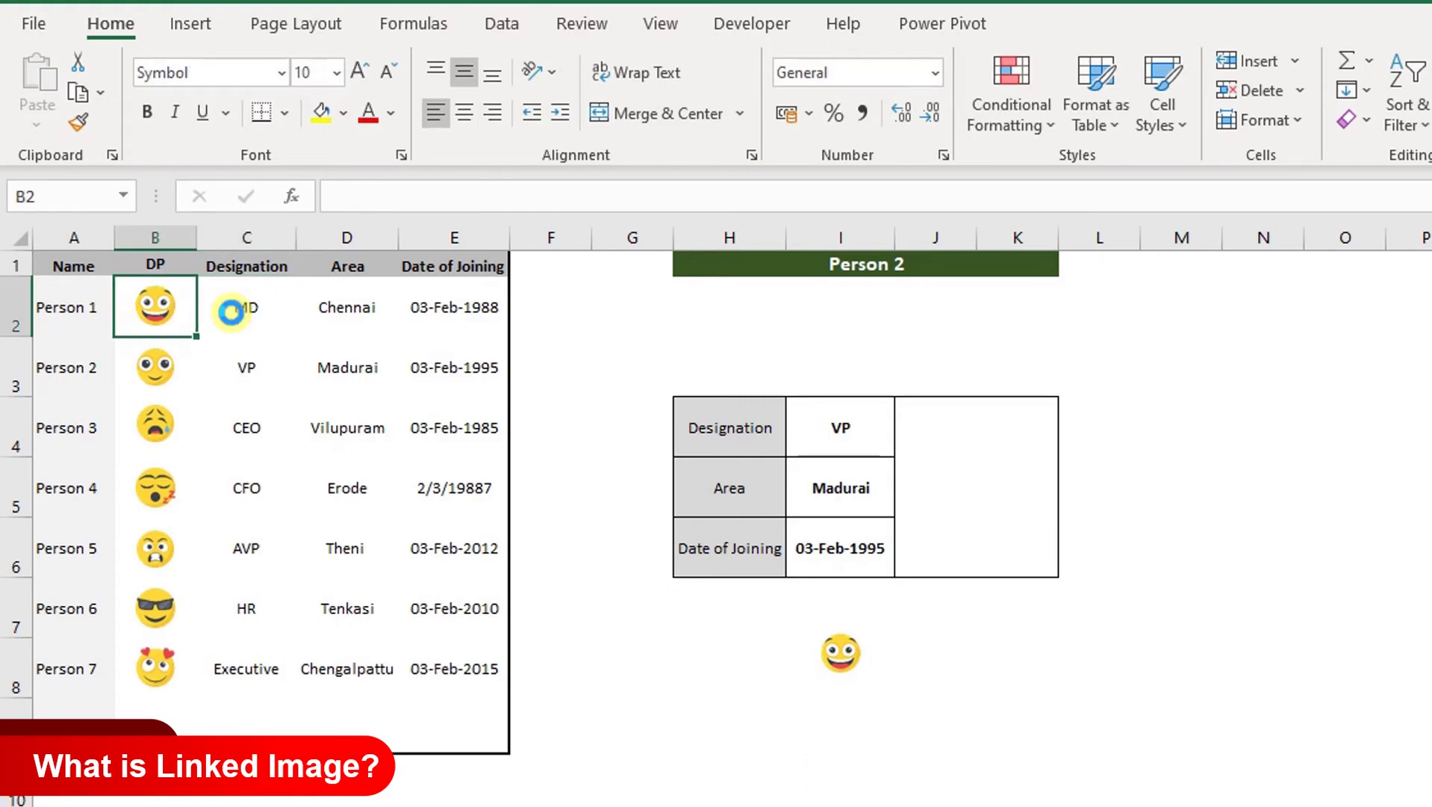
Drag Person 2's emoji toward the linked picture, then return it to B3
{"action": "left_click", "coordinate": [220, 306]}
{"action": "mouse_move", "coordinate": [160, 366]}
{"action": "left_mouse_down"}
{"action": "mouse_move", "coordinate": [183, 307]}
{"action": "mouse_move", "coordinate": [852, 633]}
{"action": "left_mouse_up"}
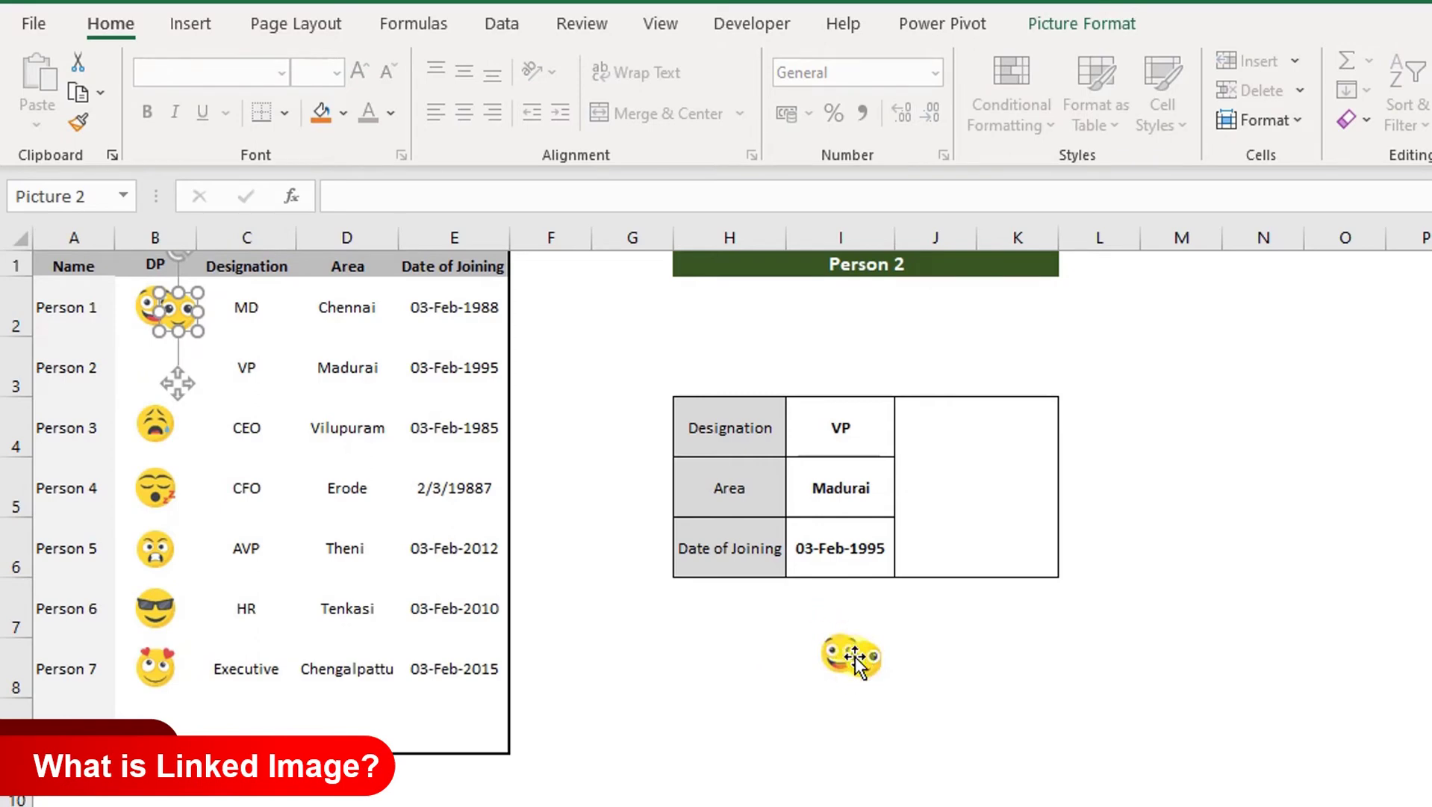
{"action": "left_click_drag", "start_coordinate": [856, 661], "coordinate": [840, 666]}
{"action": "left_click", "coordinate": [680, 644]}
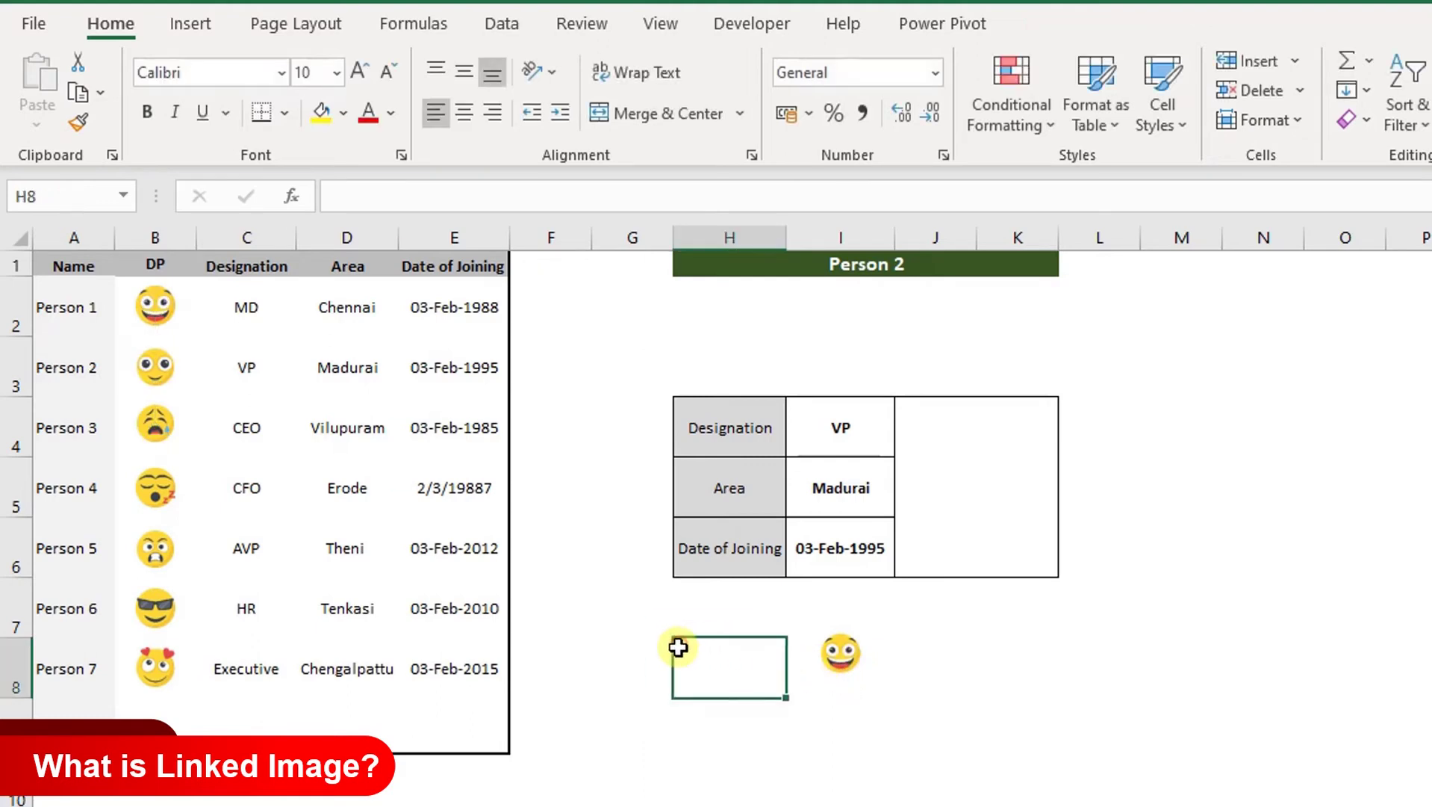
Delete the linked picture from below the lookup card
{"action": "left_click", "coordinate": [229, 296]}
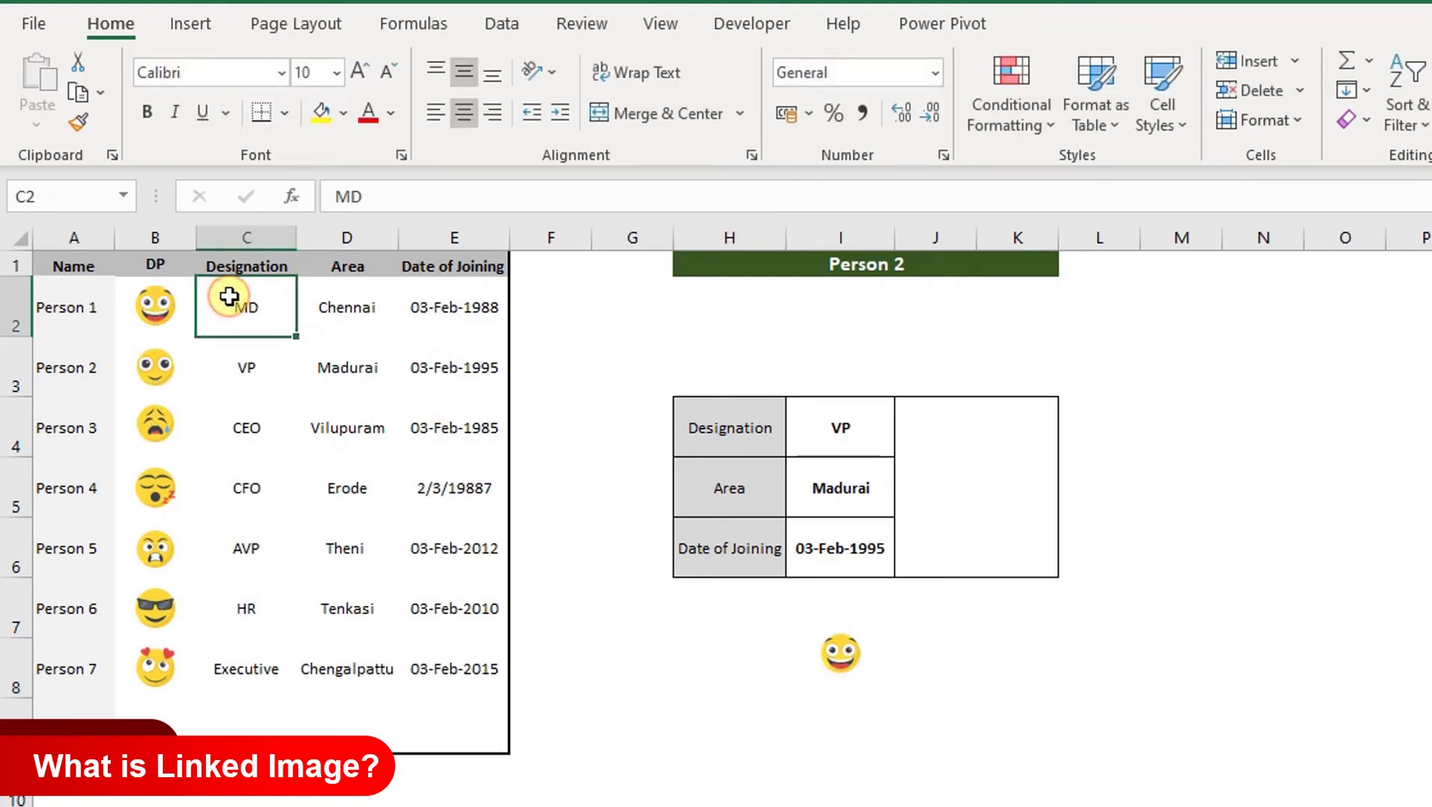
{"action": "key", "text": "Left"}
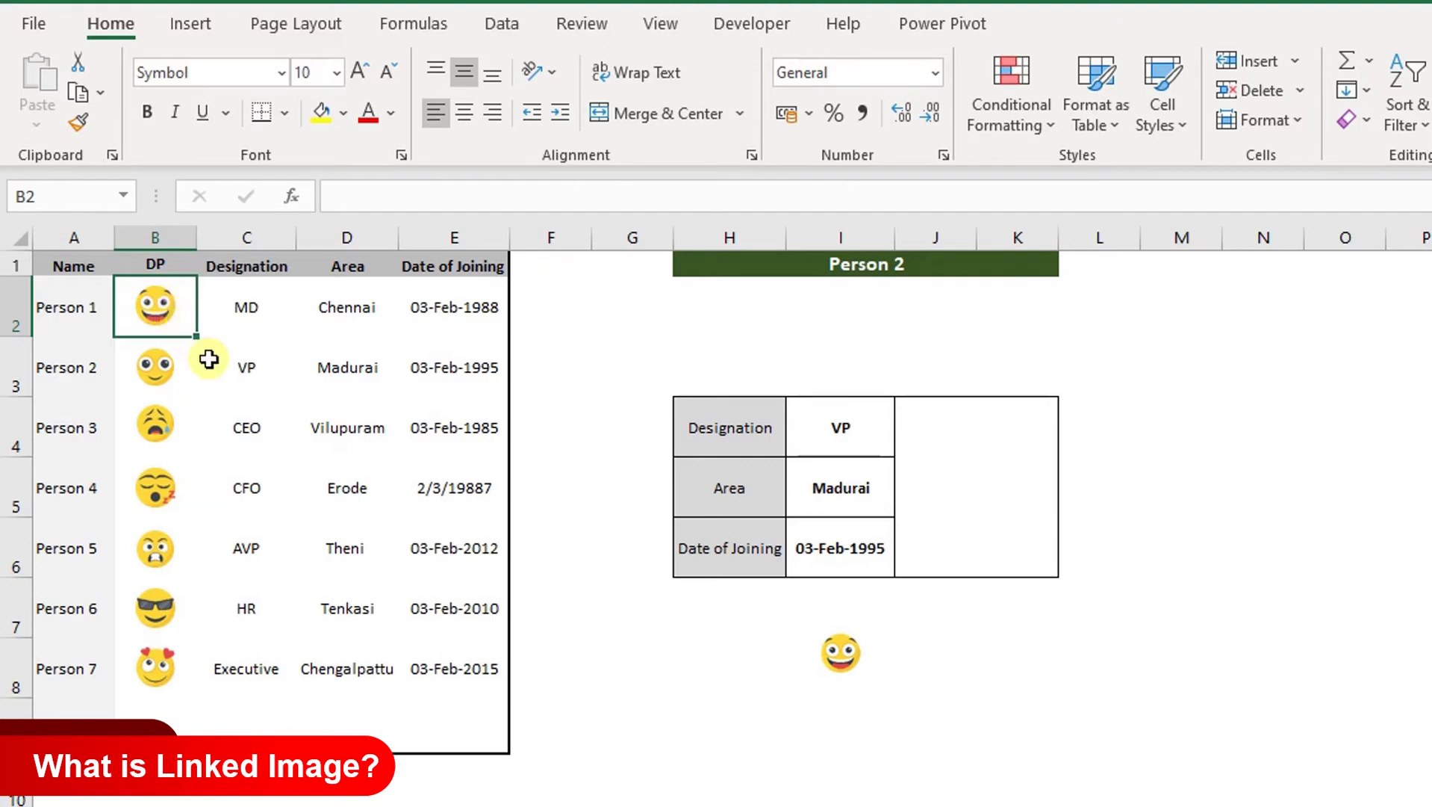
{"action": "left_click", "coordinate": [815, 649]}
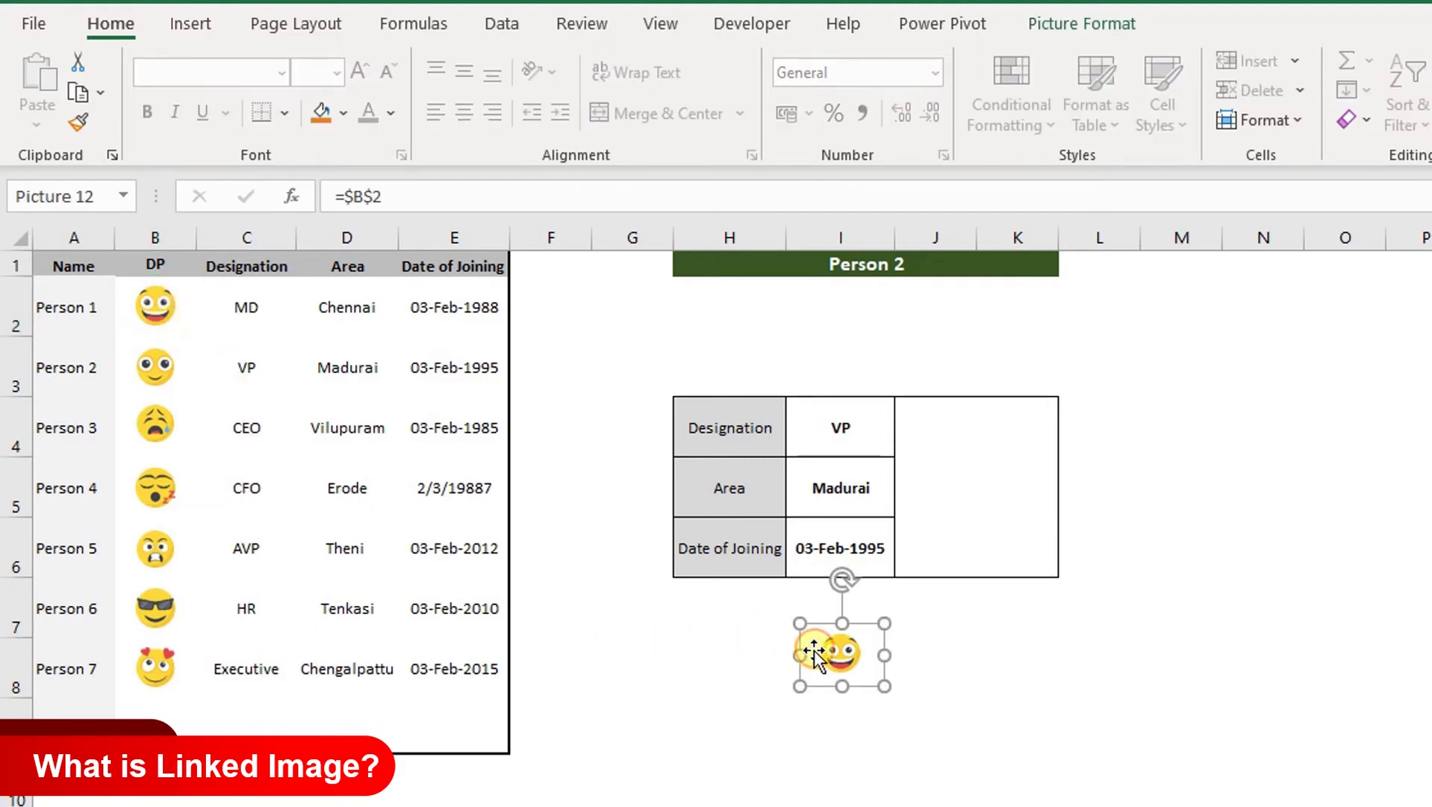
{"action": "key", "text": "Delete"}
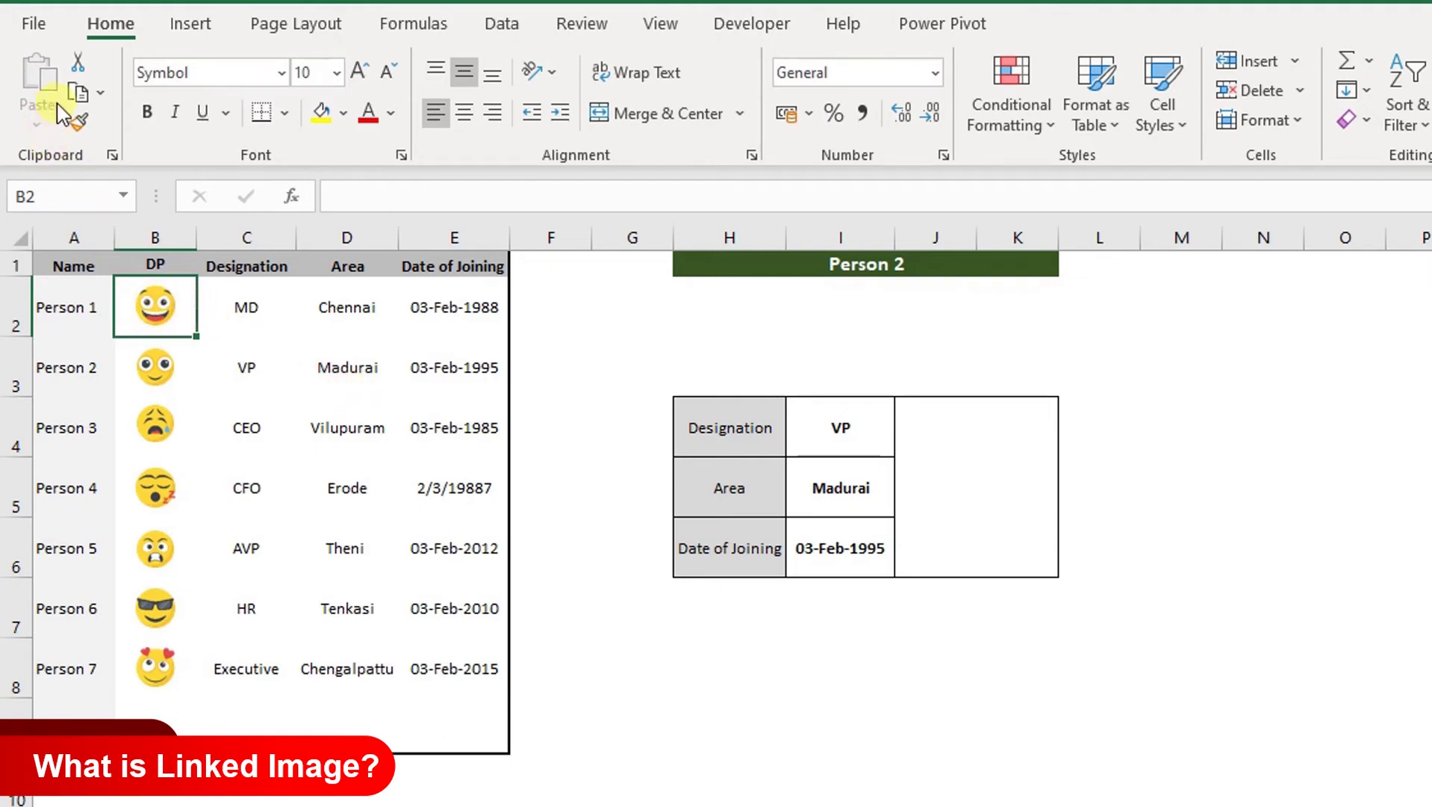
Paste B2 as a linked picture into merged J4, then enlarge and centre it in the box
{"action": "left_click", "coordinate": [77, 95]}
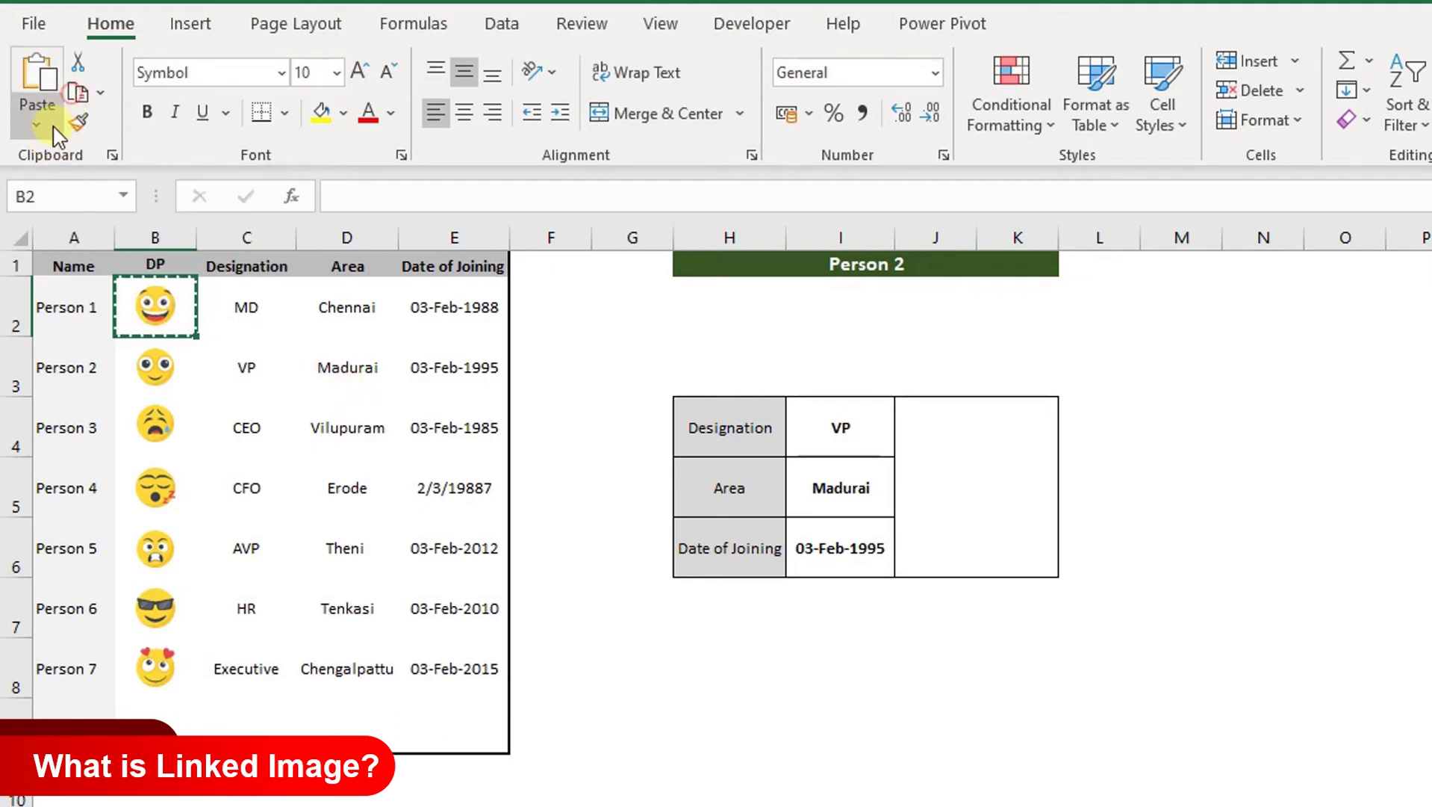
{"action": "left_click", "coordinate": [840, 667]}
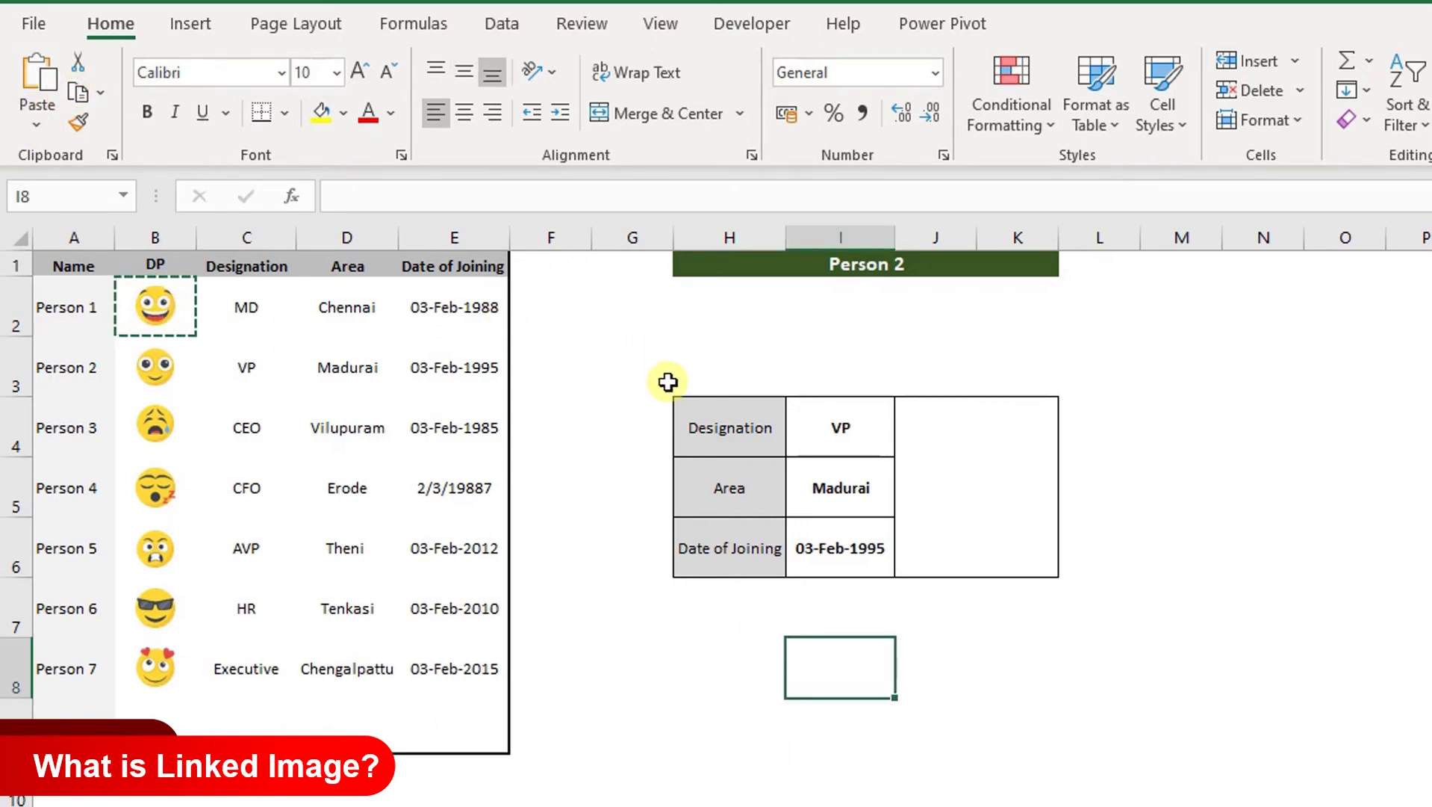
{"action": "left_click", "coordinate": [934, 430]}
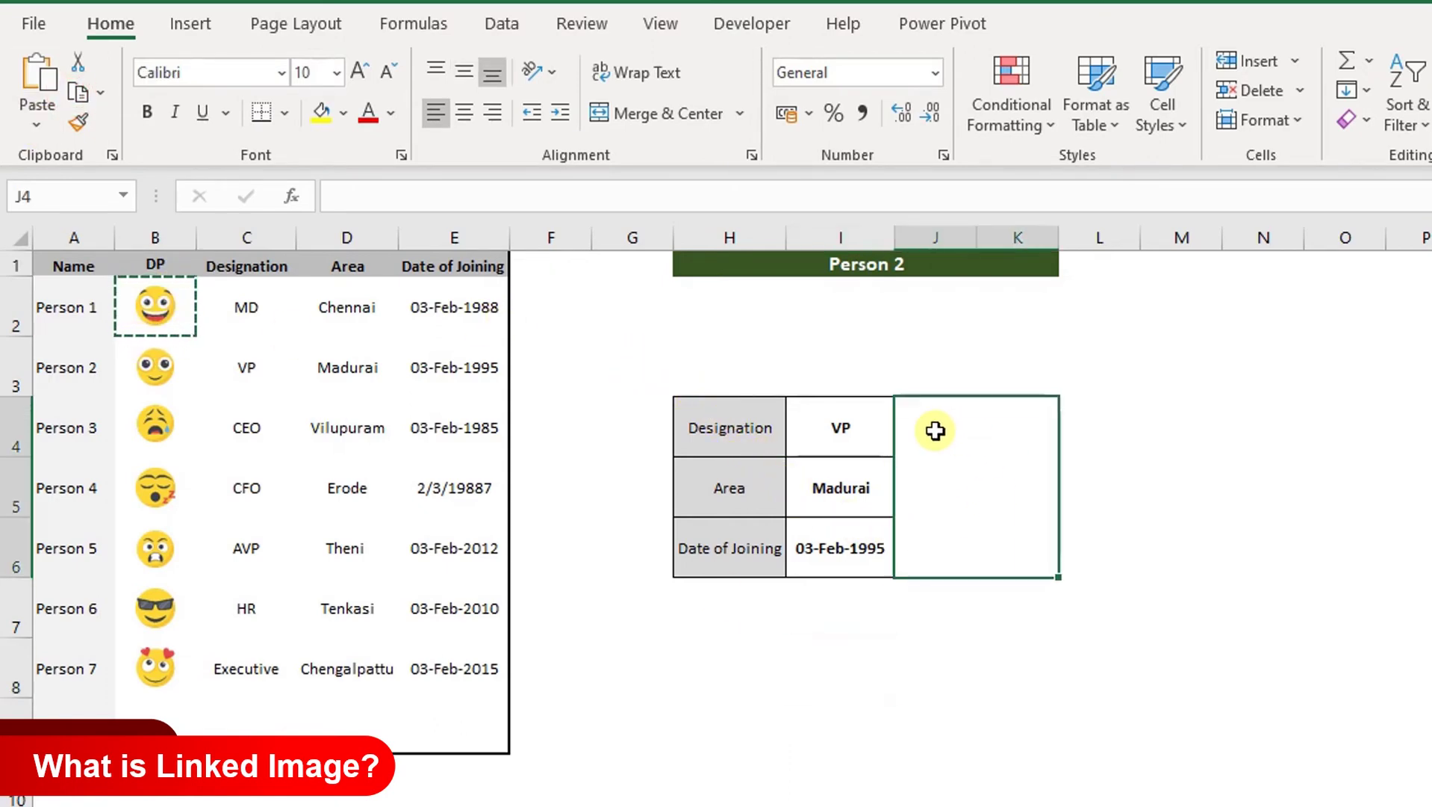
{"action": "left_click", "coordinate": [46, 127]}
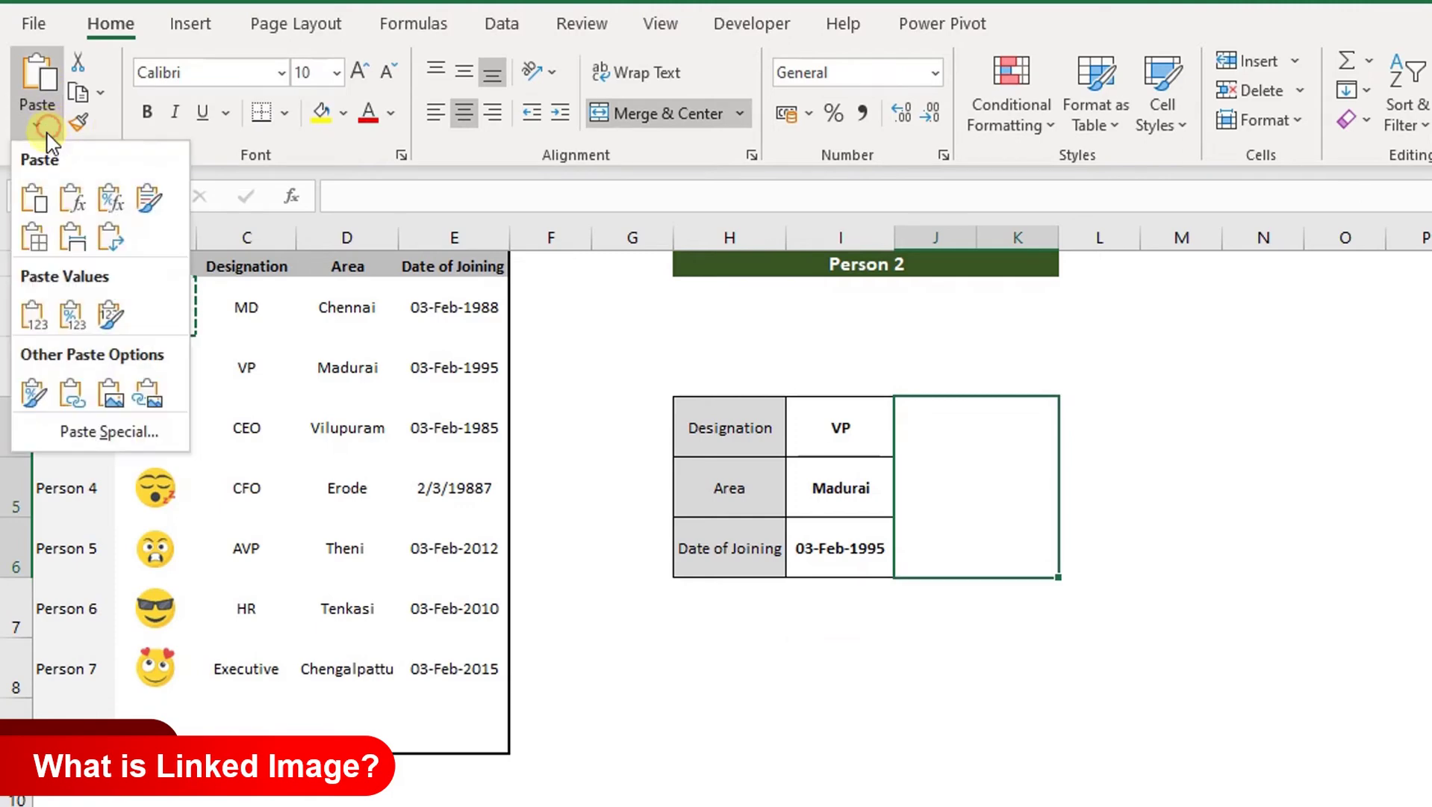
{"action": "left_click", "coordinate": [147, 392]}
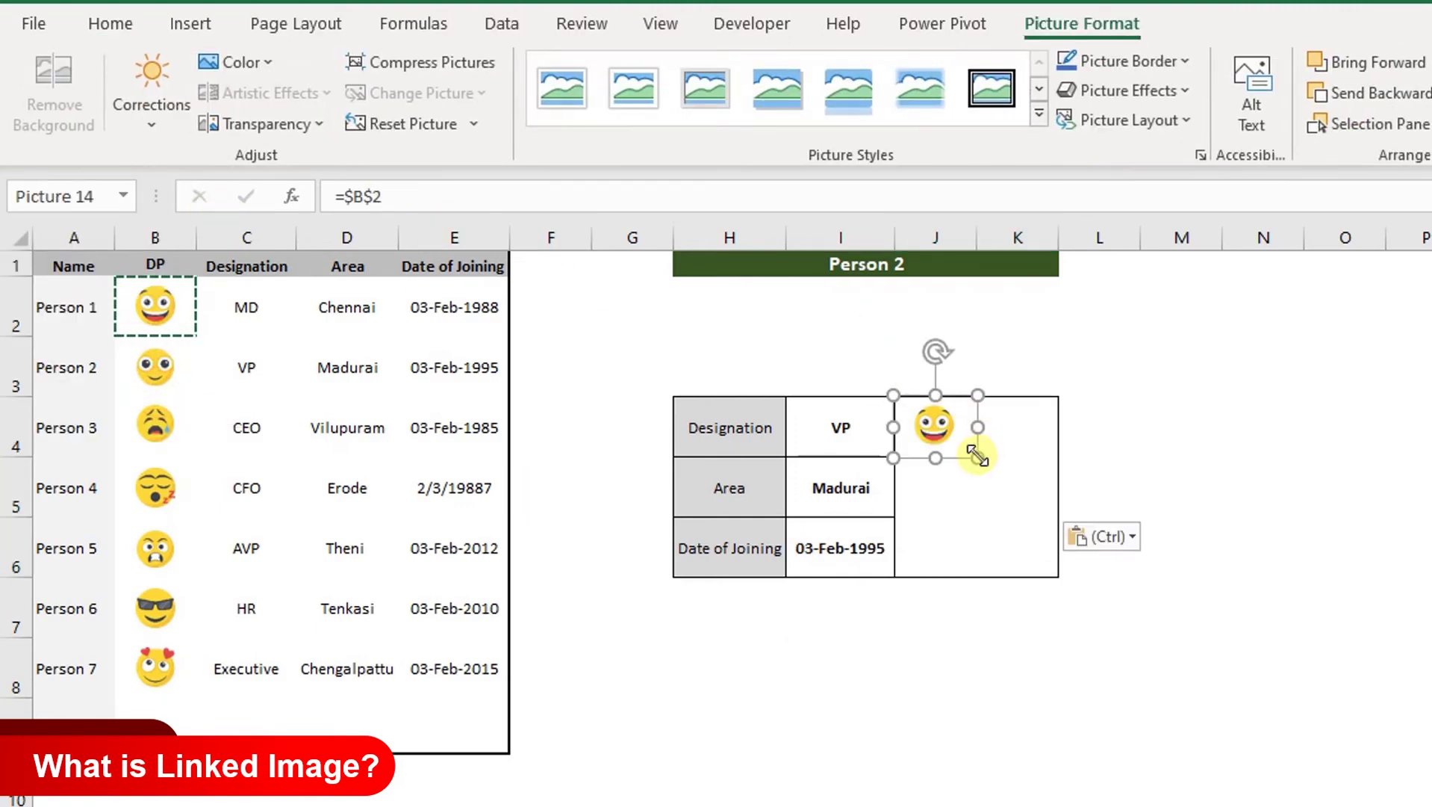
{"action": "left_click_drag", "start_coordinate": [978, 457], "coordinate": [1071, 526]}
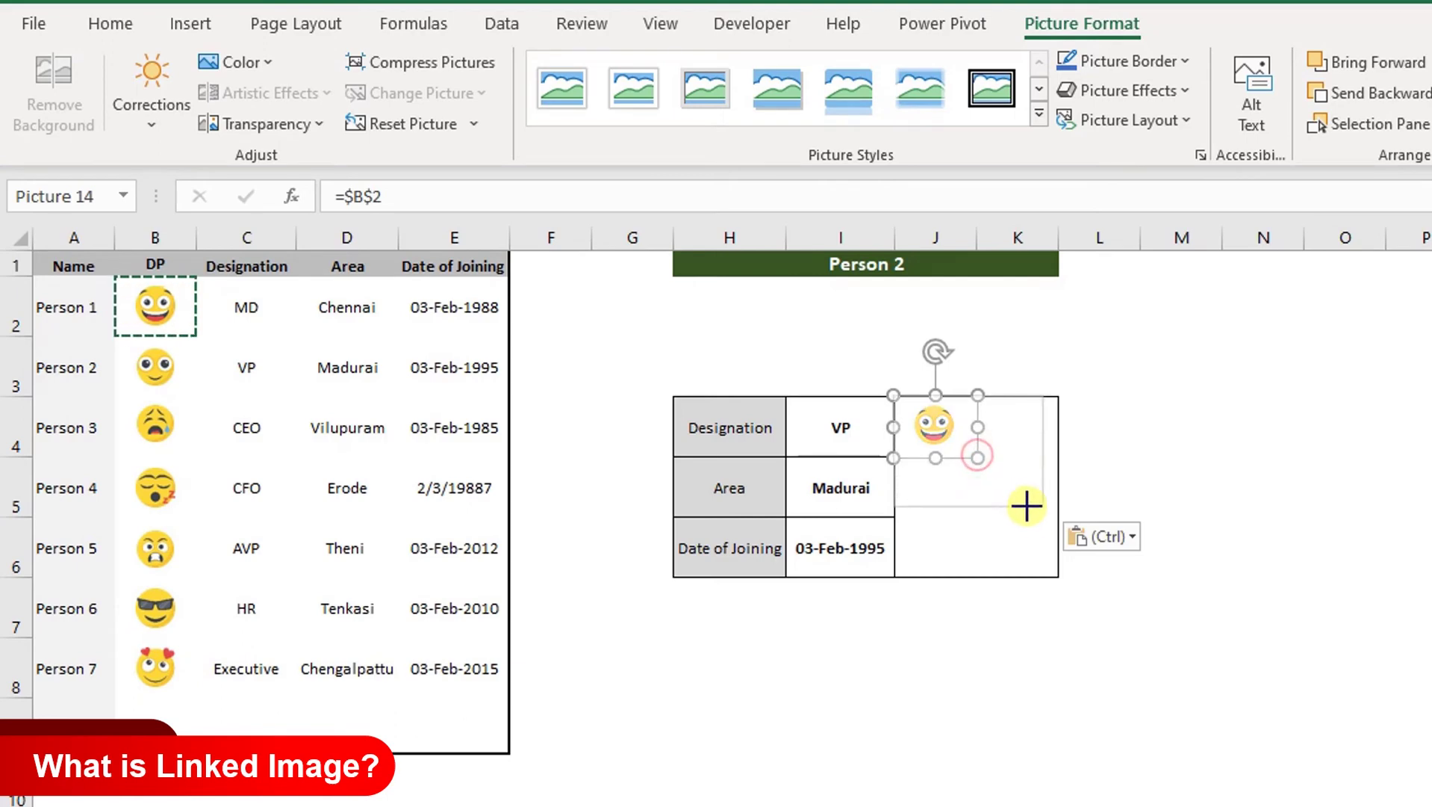
{"action": "left_click_drag", "start_coordinate": [996, 478], "coordinate": [991, 510]}
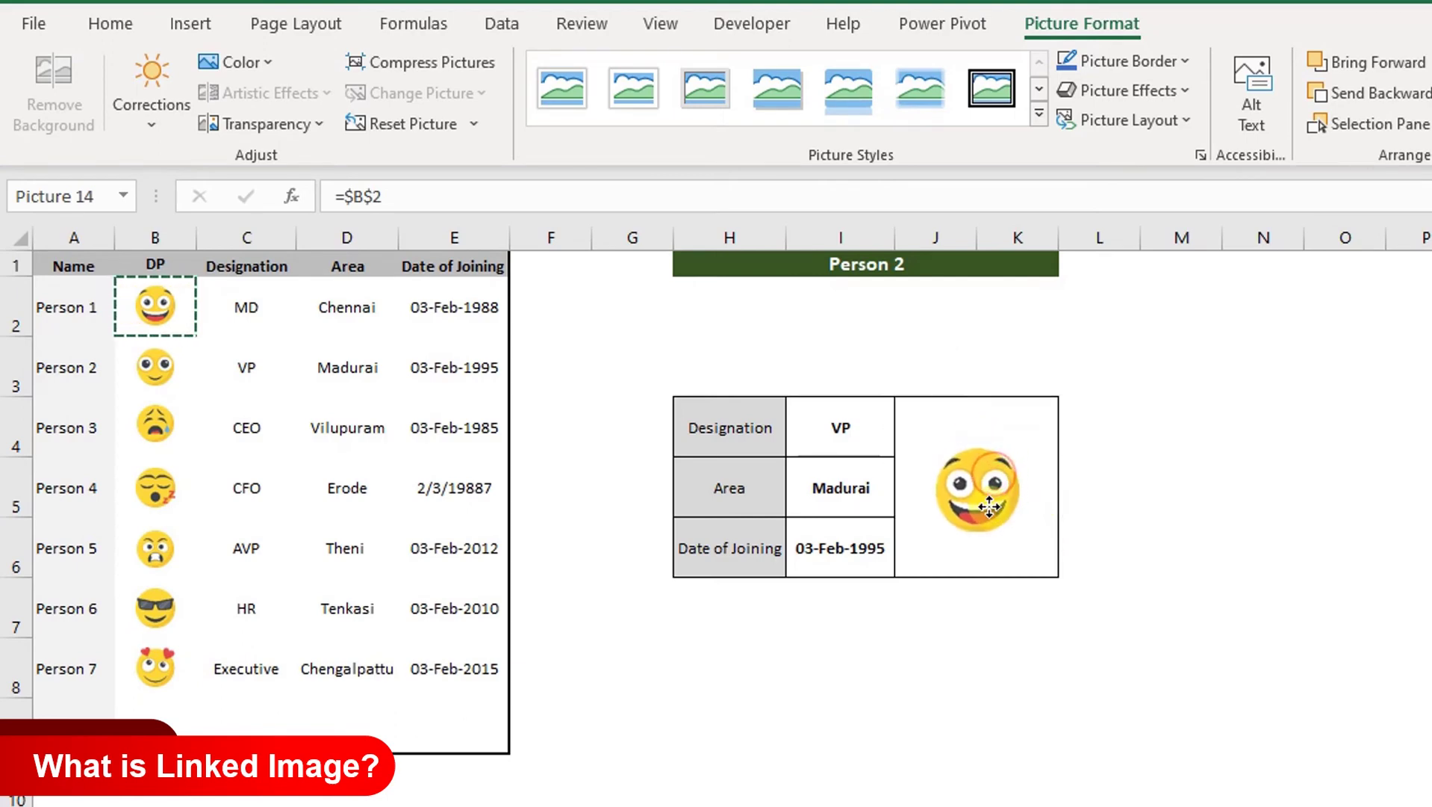
{"action": "left_click", "coordinate": [1110, 439]}
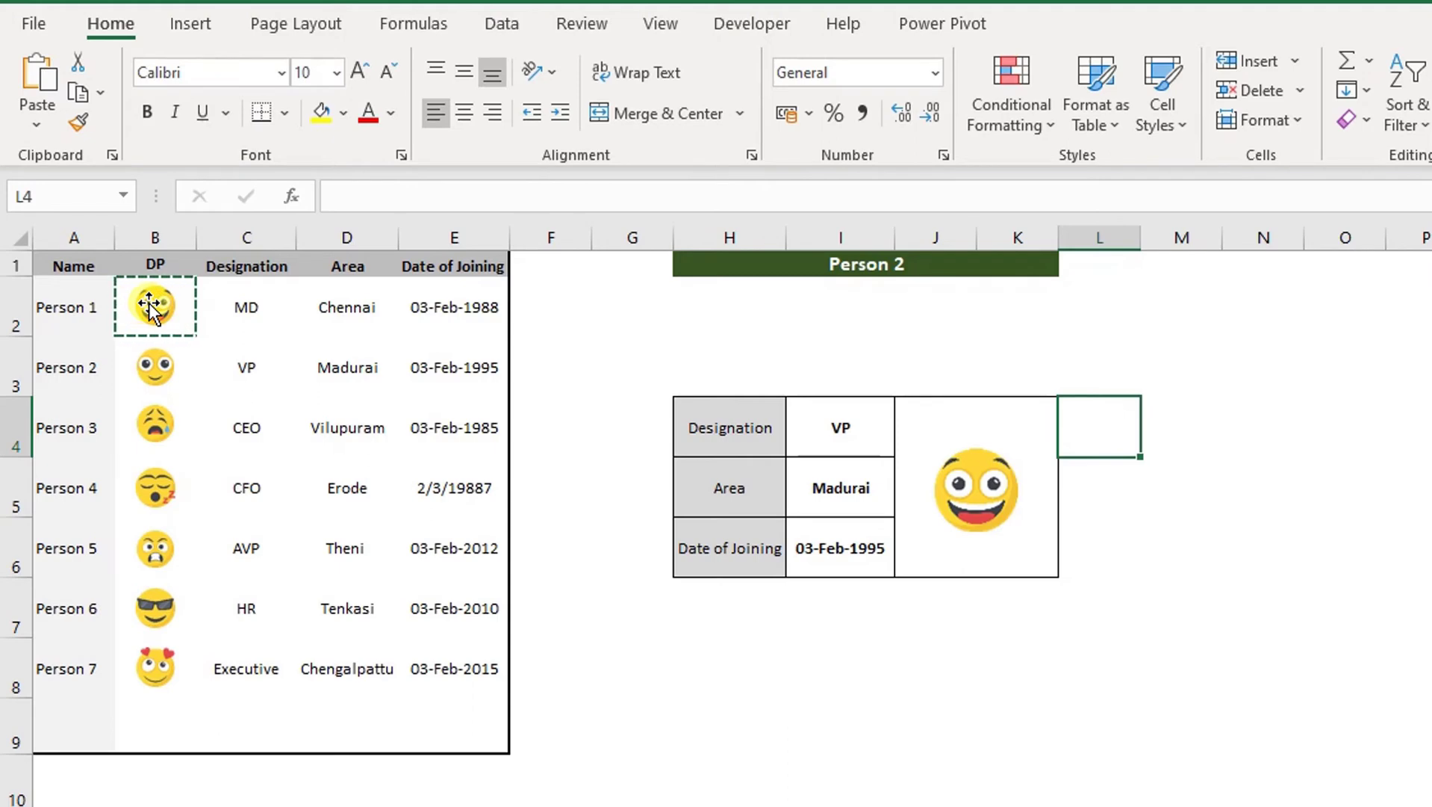
Enter the numbers 1 through 7 down the DP cells B2:B8
{"action": "left_click", "coordinate": [661, 495]}
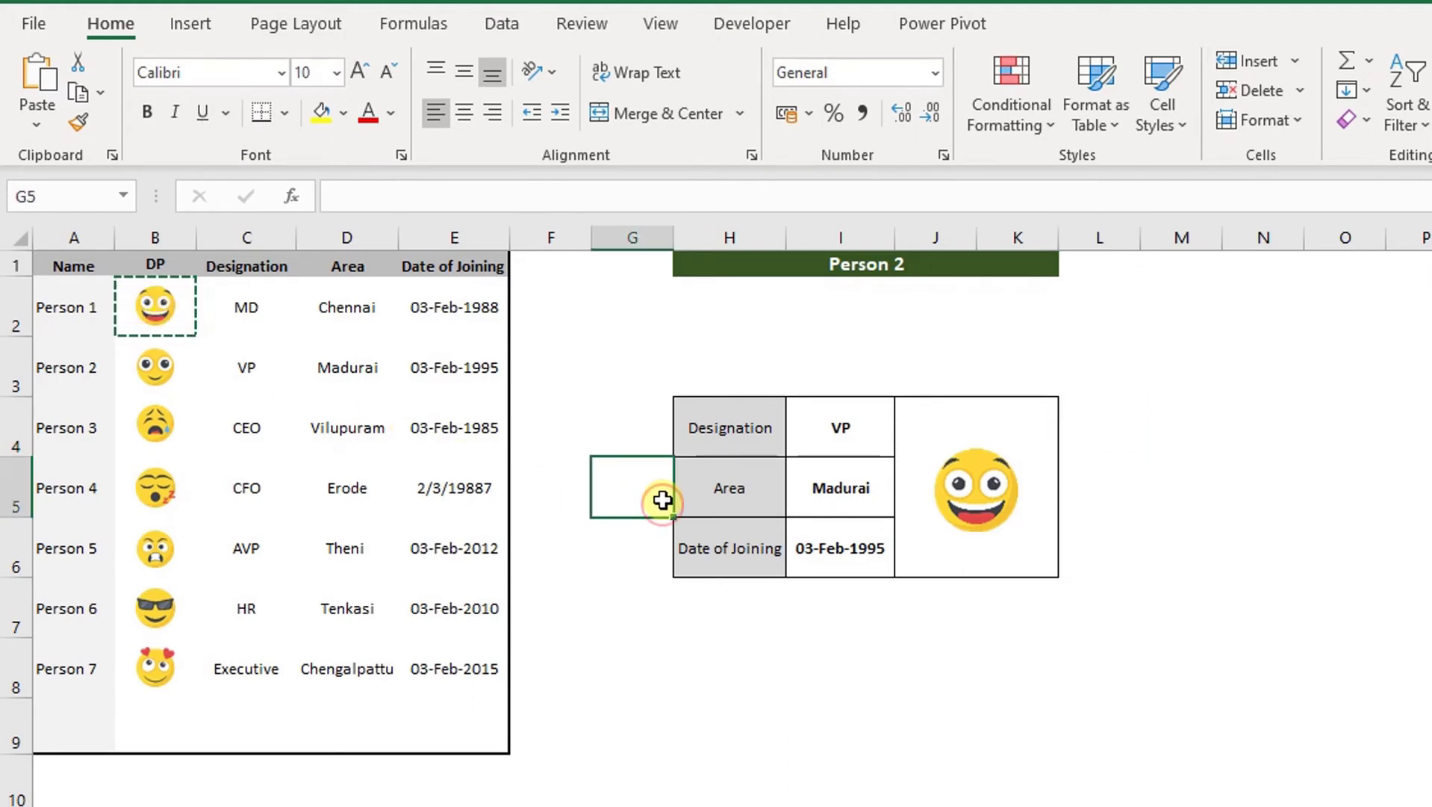
{"action": "left_click_drag", "start_coordinate": [956, 627], "coordinate": [964, 591]}
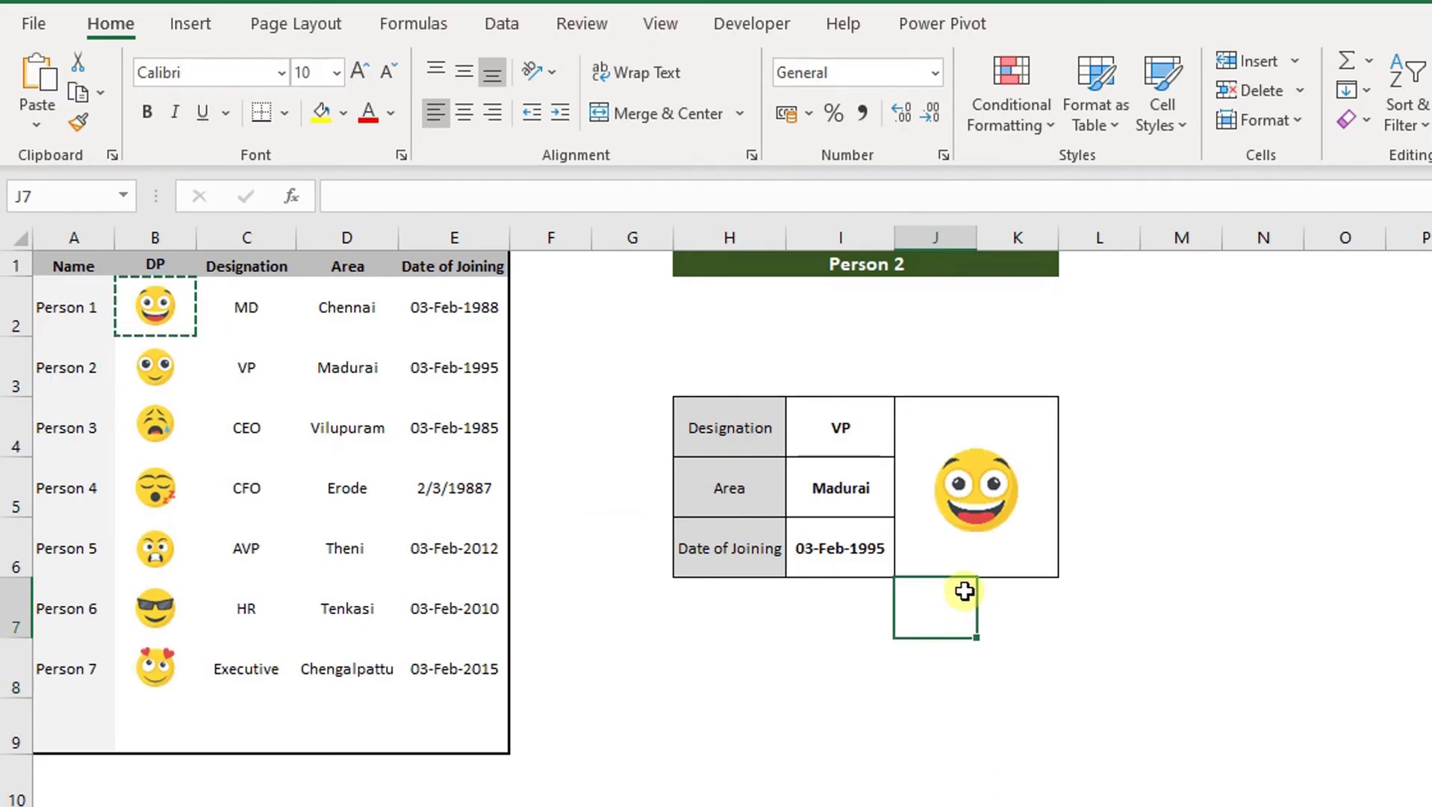
{"action": "left_click", "coordinate": [241, 300]}
{"action": "key", "text": "Left"}
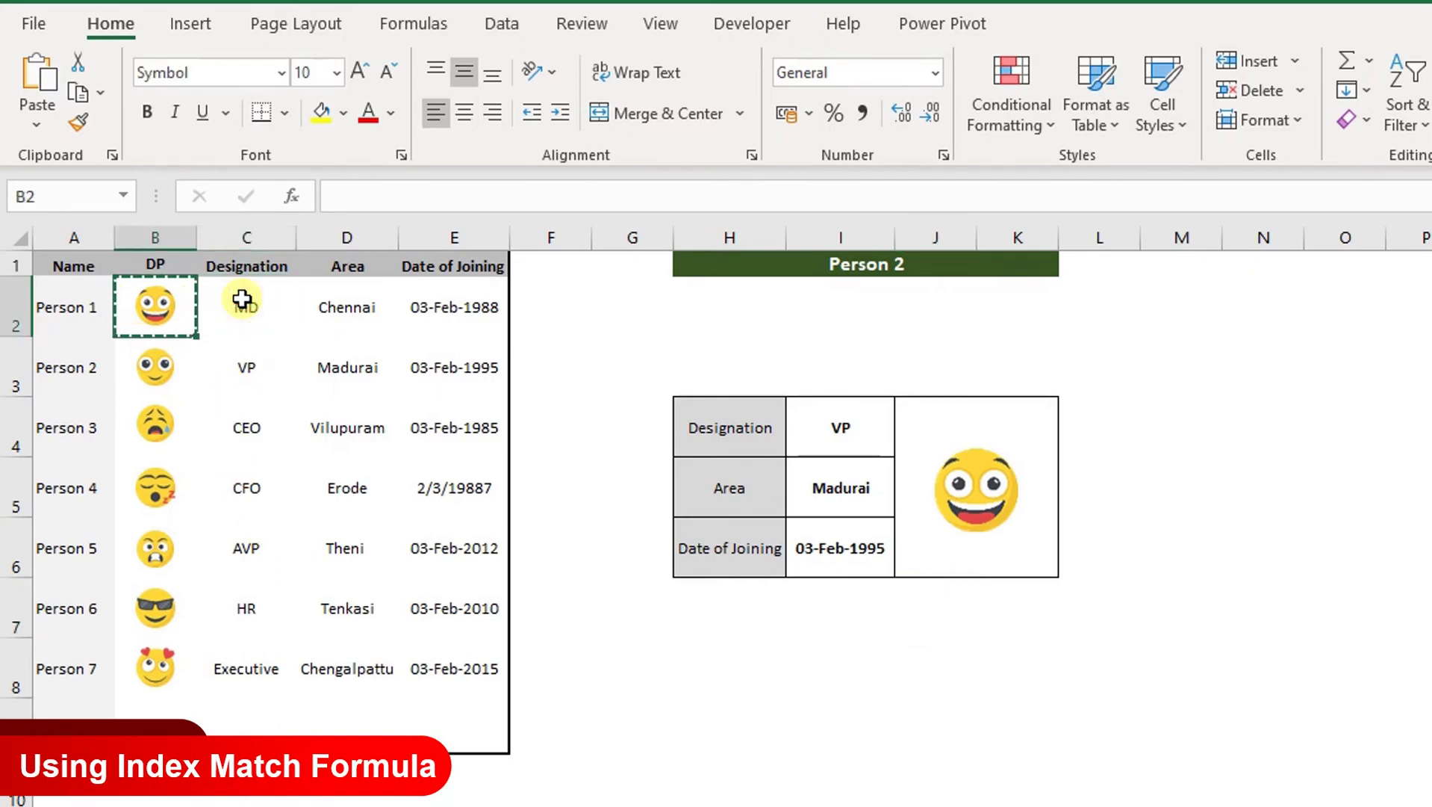
{"action": "type", "text": "1"}
{"action": "key", "text": "Return"}
{"action": "type", "text": "2"}
{"action": "key", "text": "Return"}
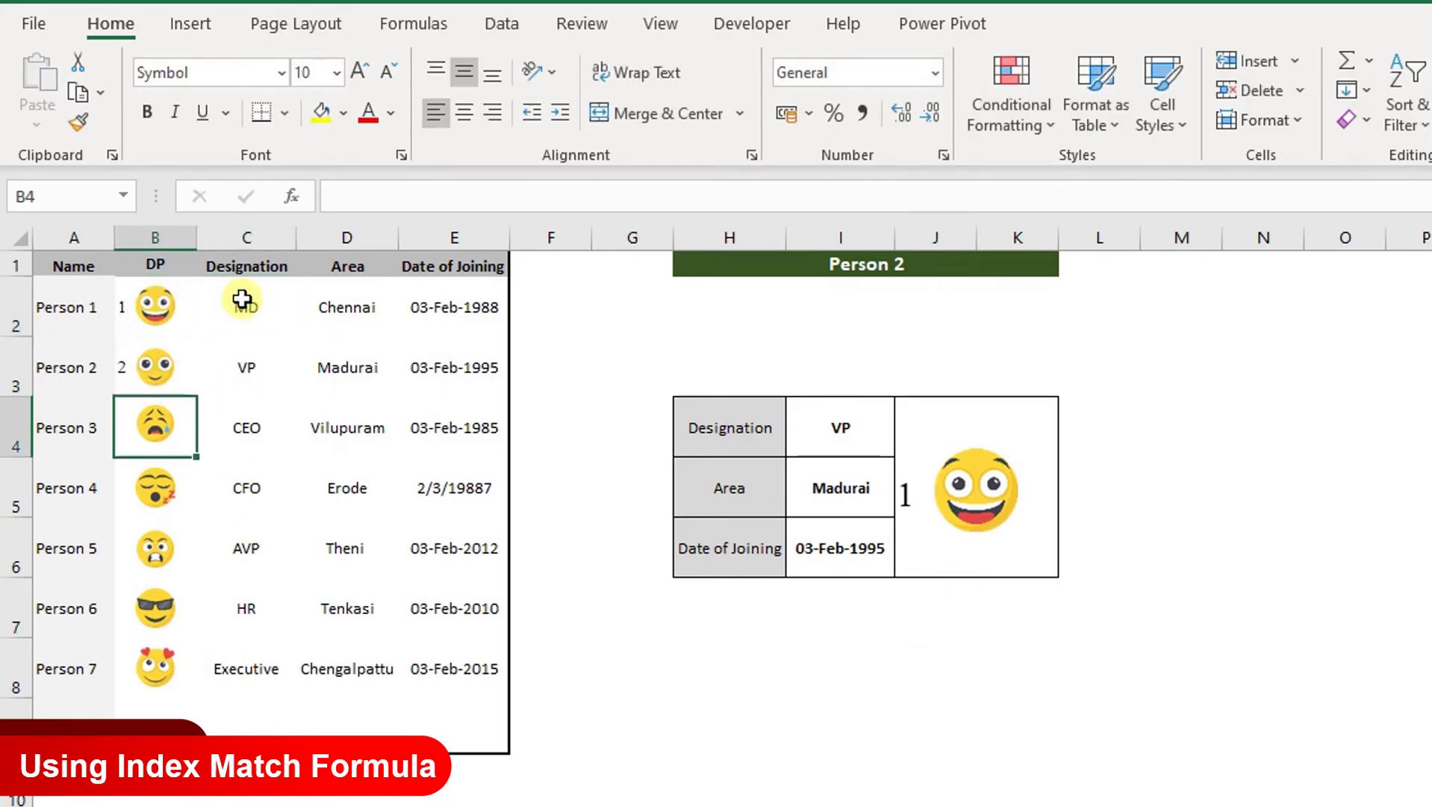
{"action": "type", "text": "3"}
{"action": "key", "text": "Return"}
{"action": "type", "text": "4"}
{"action": "key", "text": "Return"}
{"action": "type", "text": "5 6"}
{"action": "key", "text": "Return"}
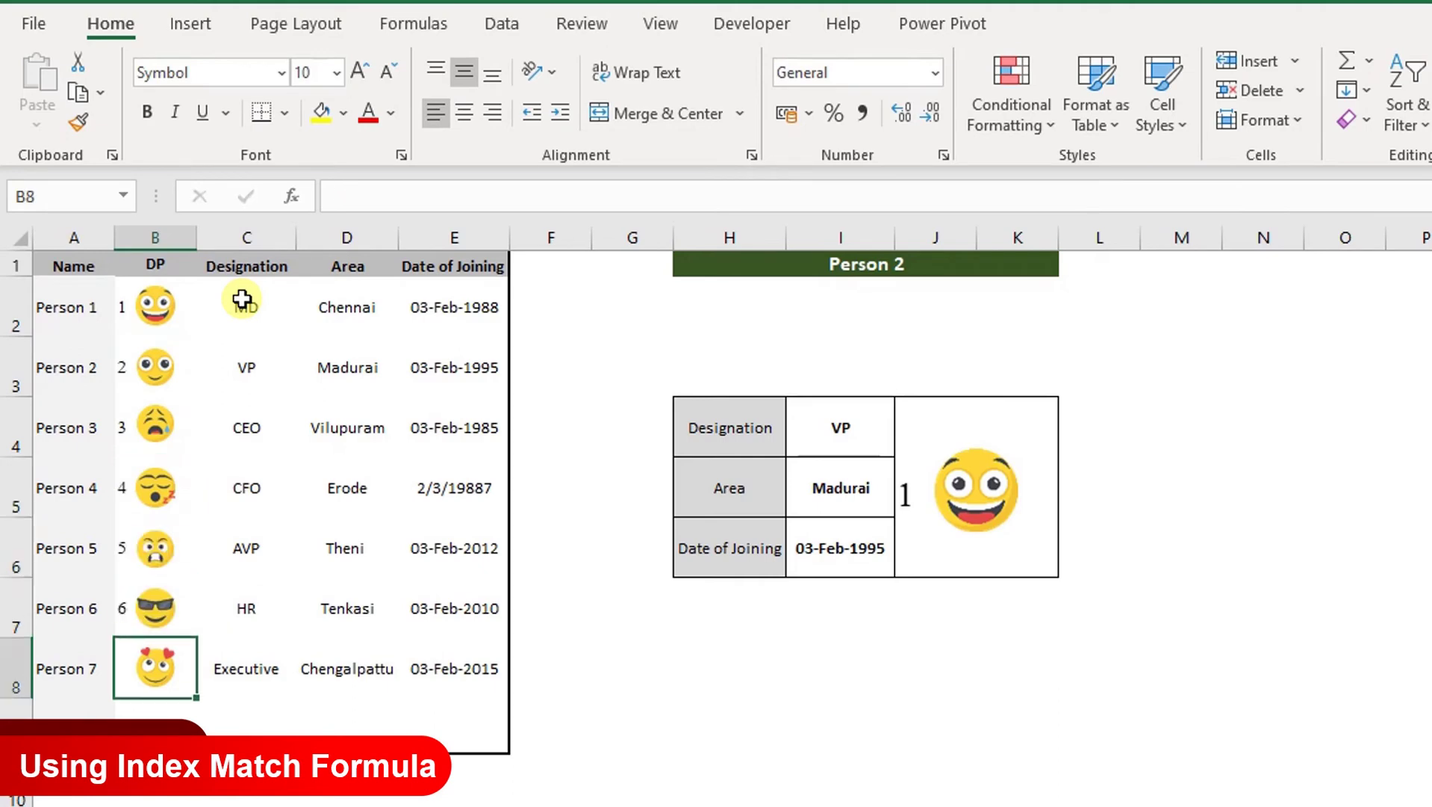
{"action": "type", "text": "7"}
{"action": "key", "text": "Return"}
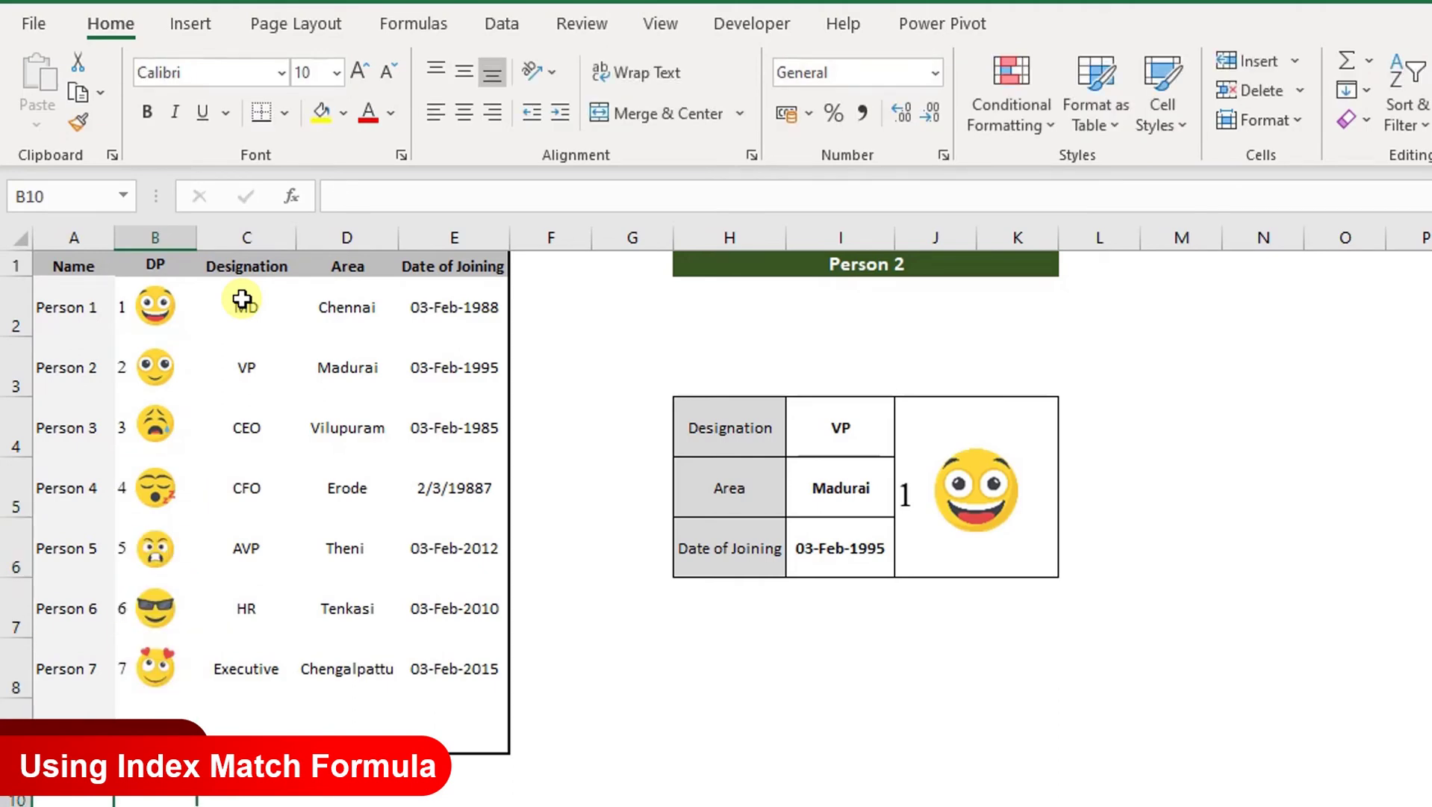
{"action": "key", "text": "Up"}
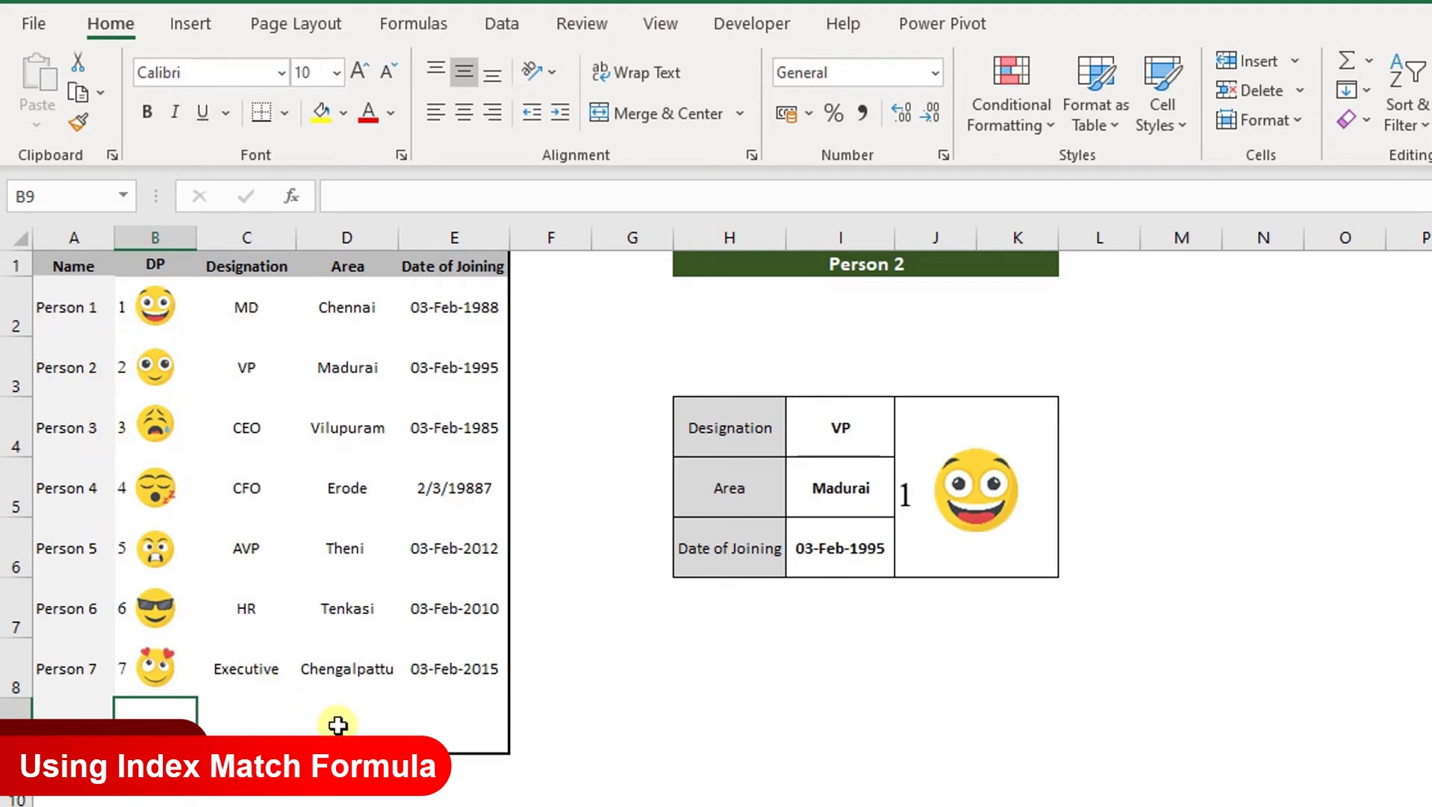
{"action": "left_click", "coordinate": [946, 686]}
Type =INDEX($B$2:$B$8, in J8, with the DP range locked absolute
{"action": "type", "text": "="}
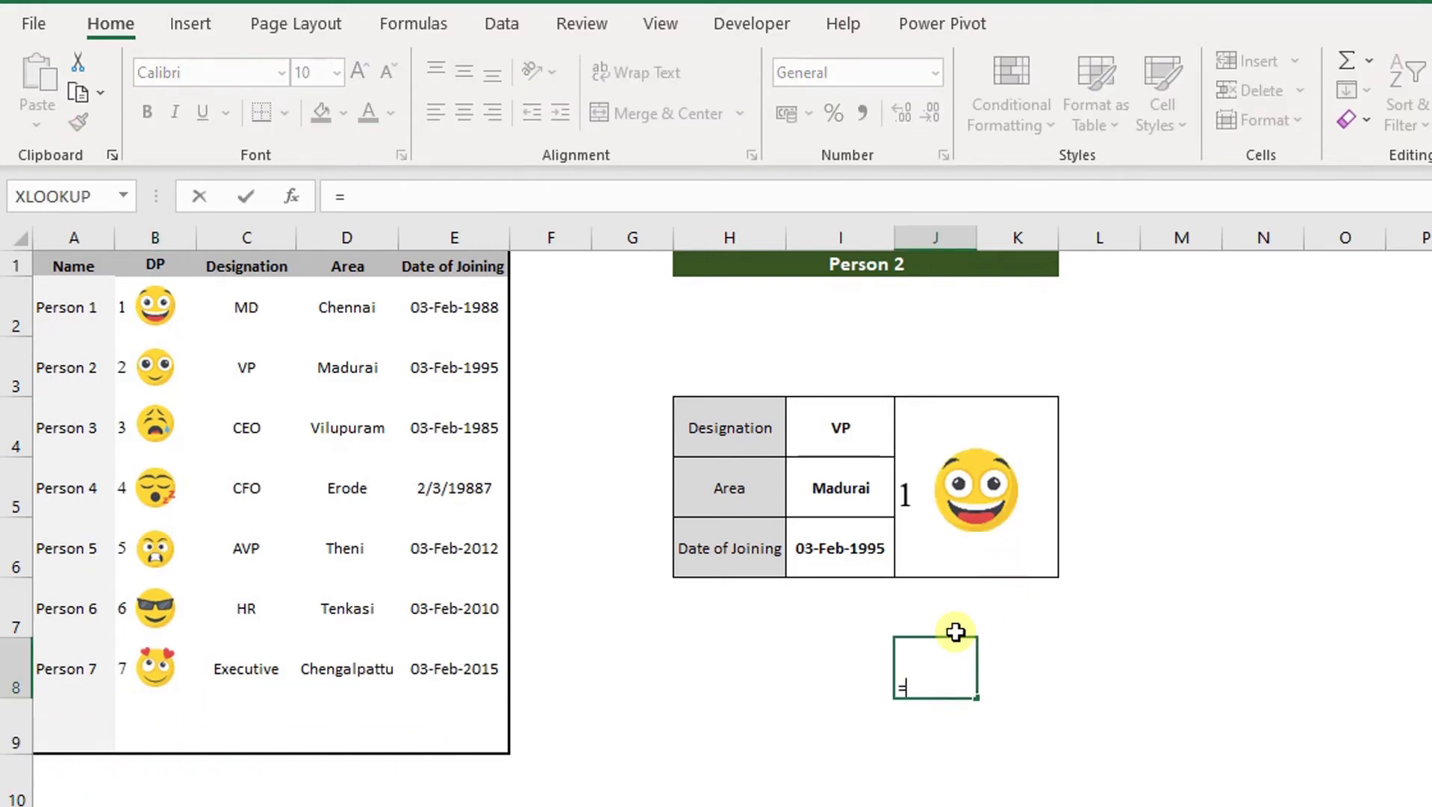
{"action": "type", "text": "ind"}
{"action": "key", "text": "Tab"}
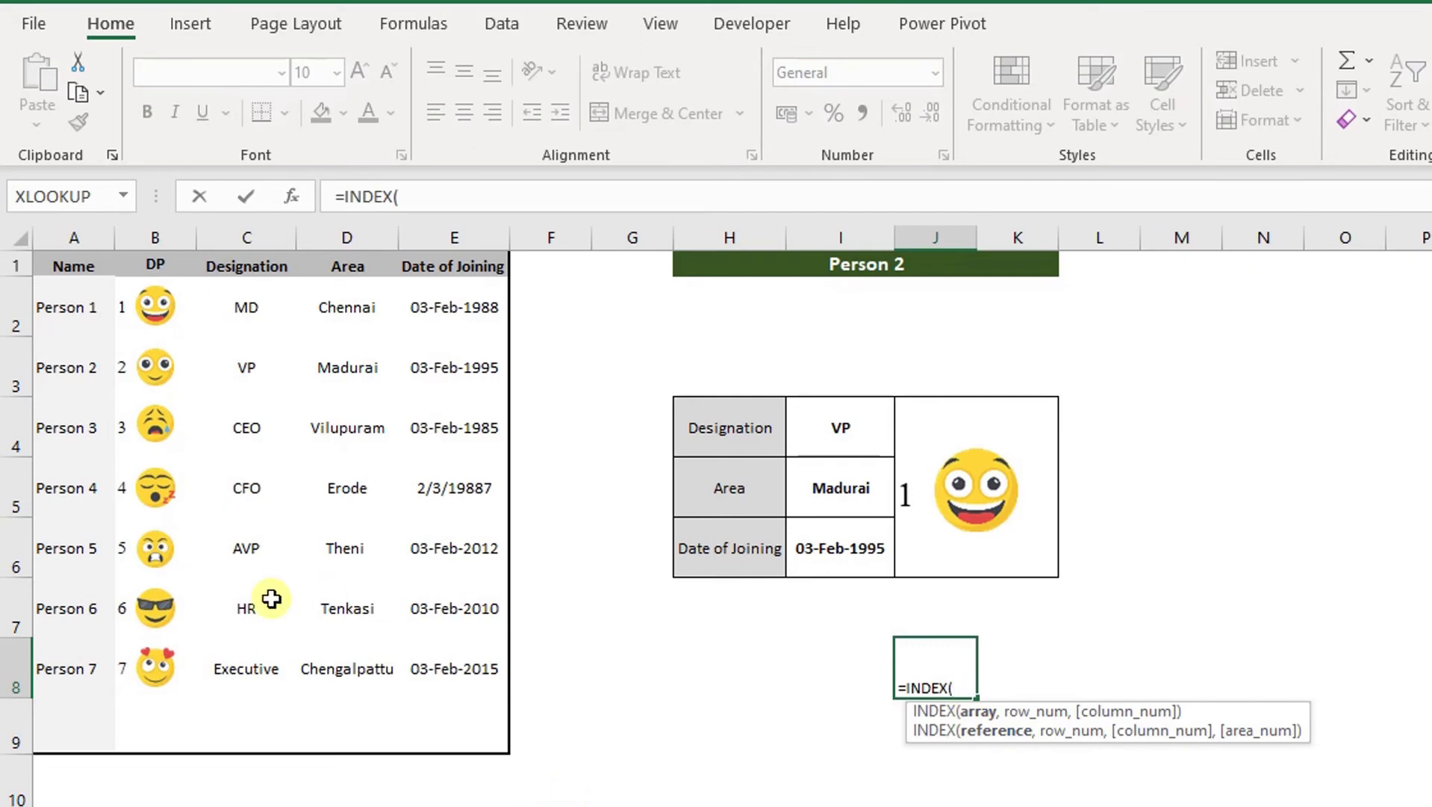
{"action": "left_click", "coordinate": [85, 314]}
{"action": "key", "text": "Right"}
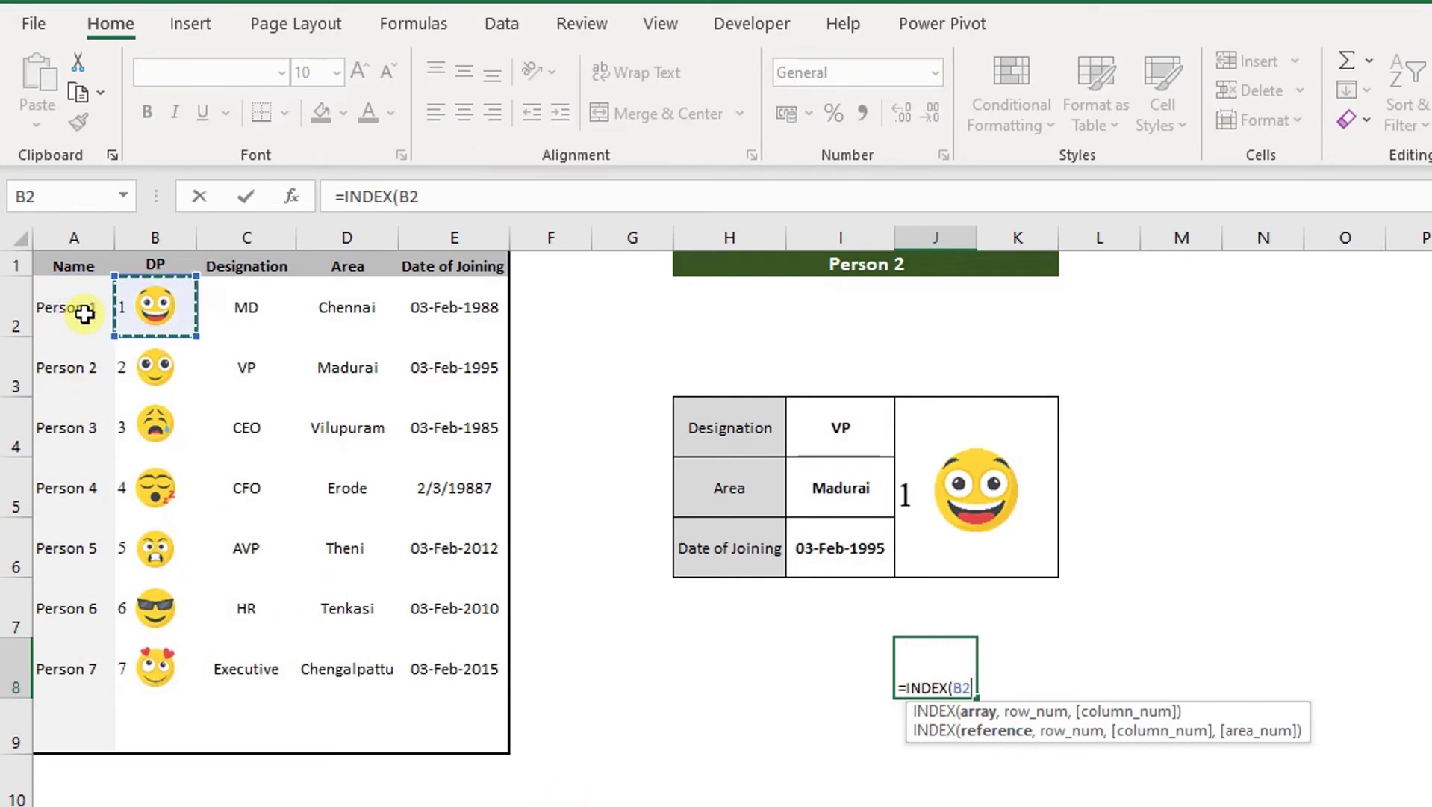
{"action": "key", "text": "Up"}
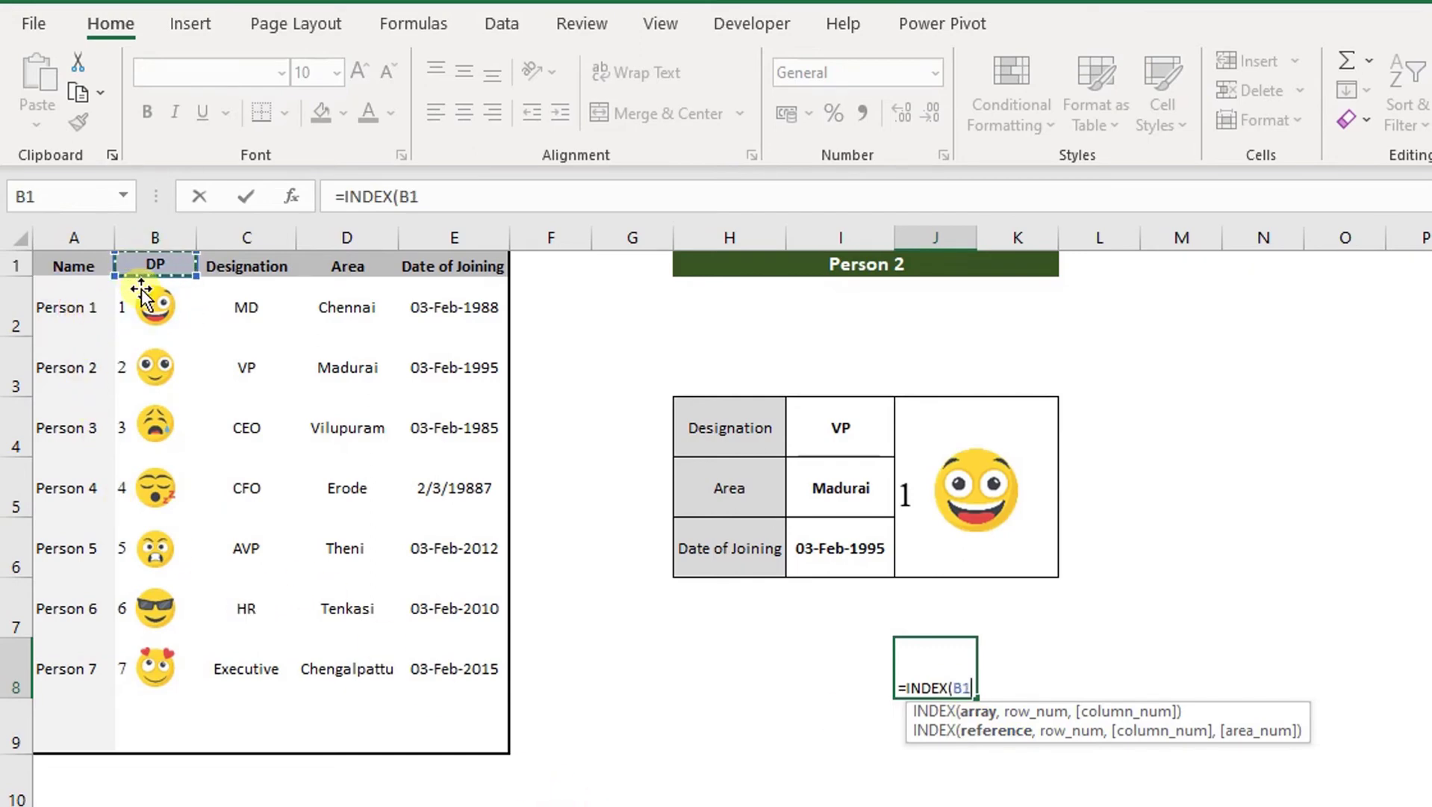
{"action": "left_click", "coordinate": [141, 289]}
{"action": "key", "text": "ctrl+shift+Down"}
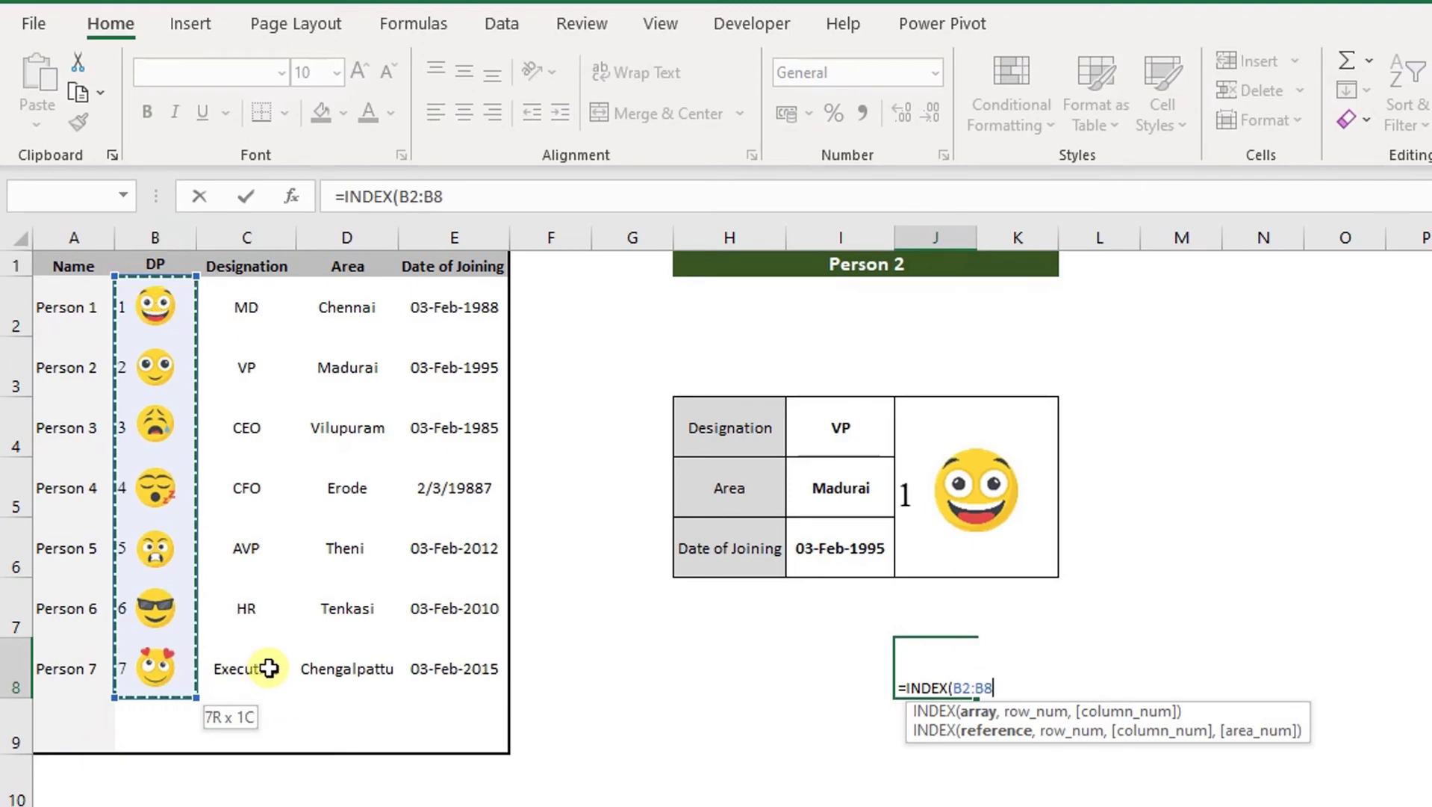
{"action": "key", "text": "F4"}
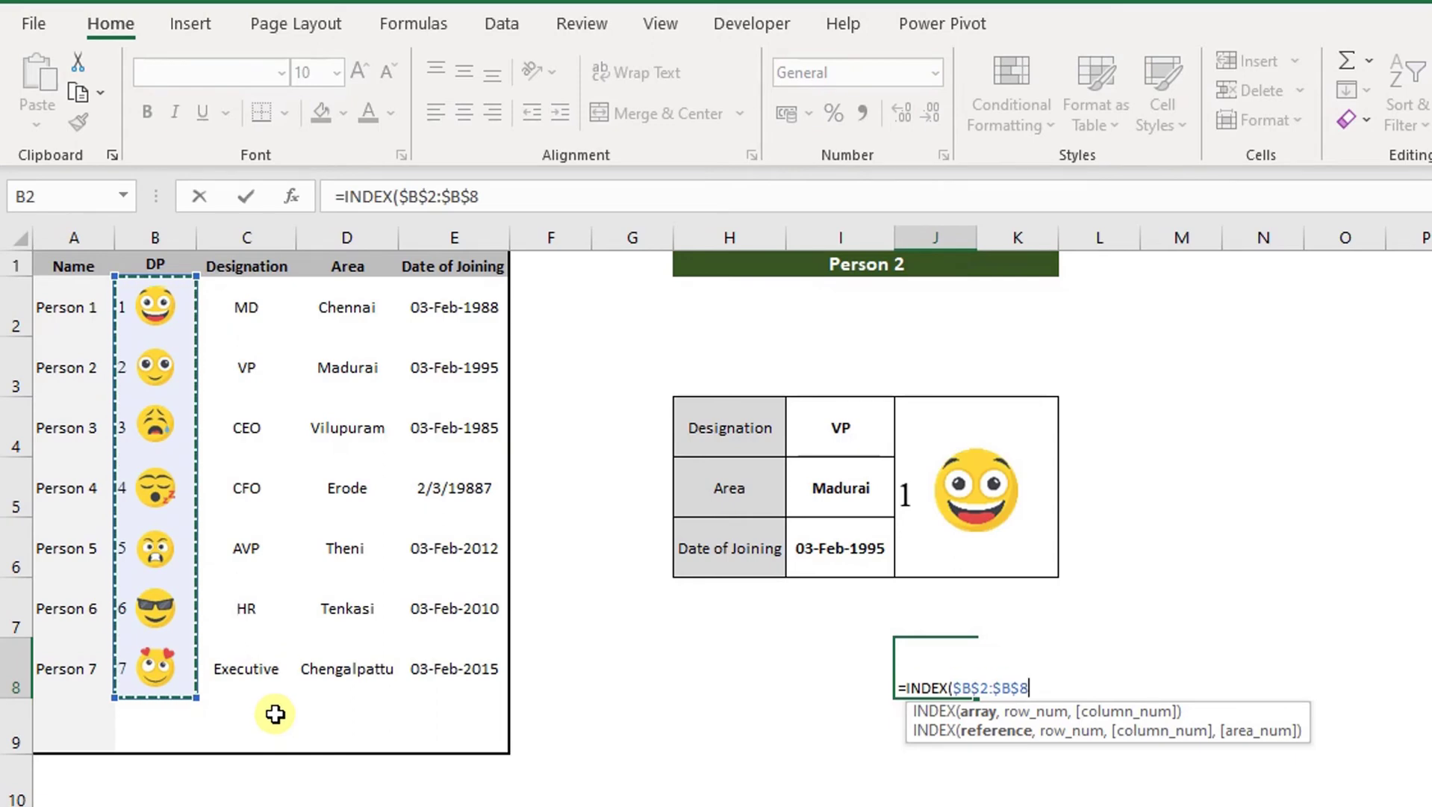
{"action": "type", "text": ","}
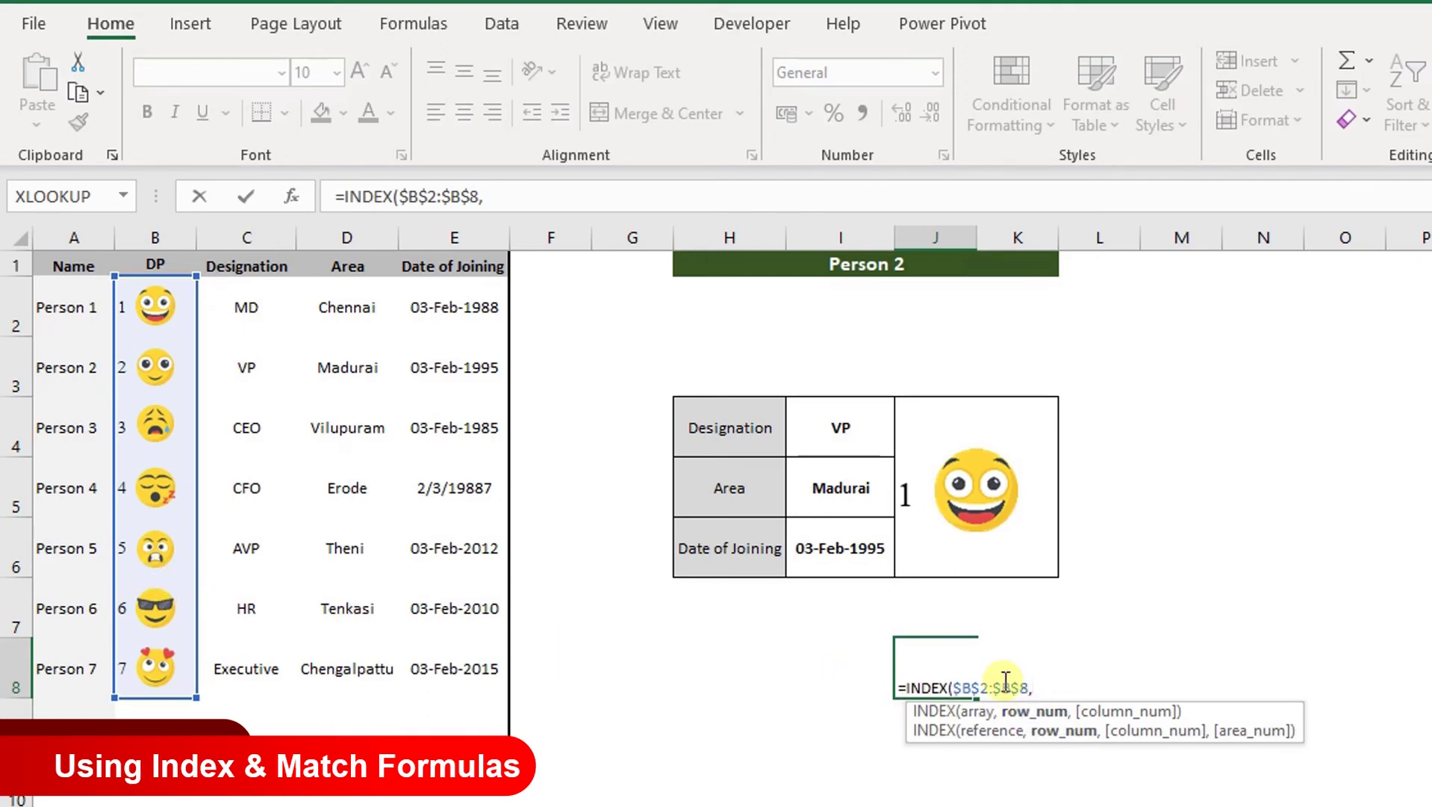
Add MATCH(H1,$A$2:$A$8,0) as INDEX's row argument and close the formula
{"action": "type", "text": "mat"}
{"action": "key", "text": "Tab"}
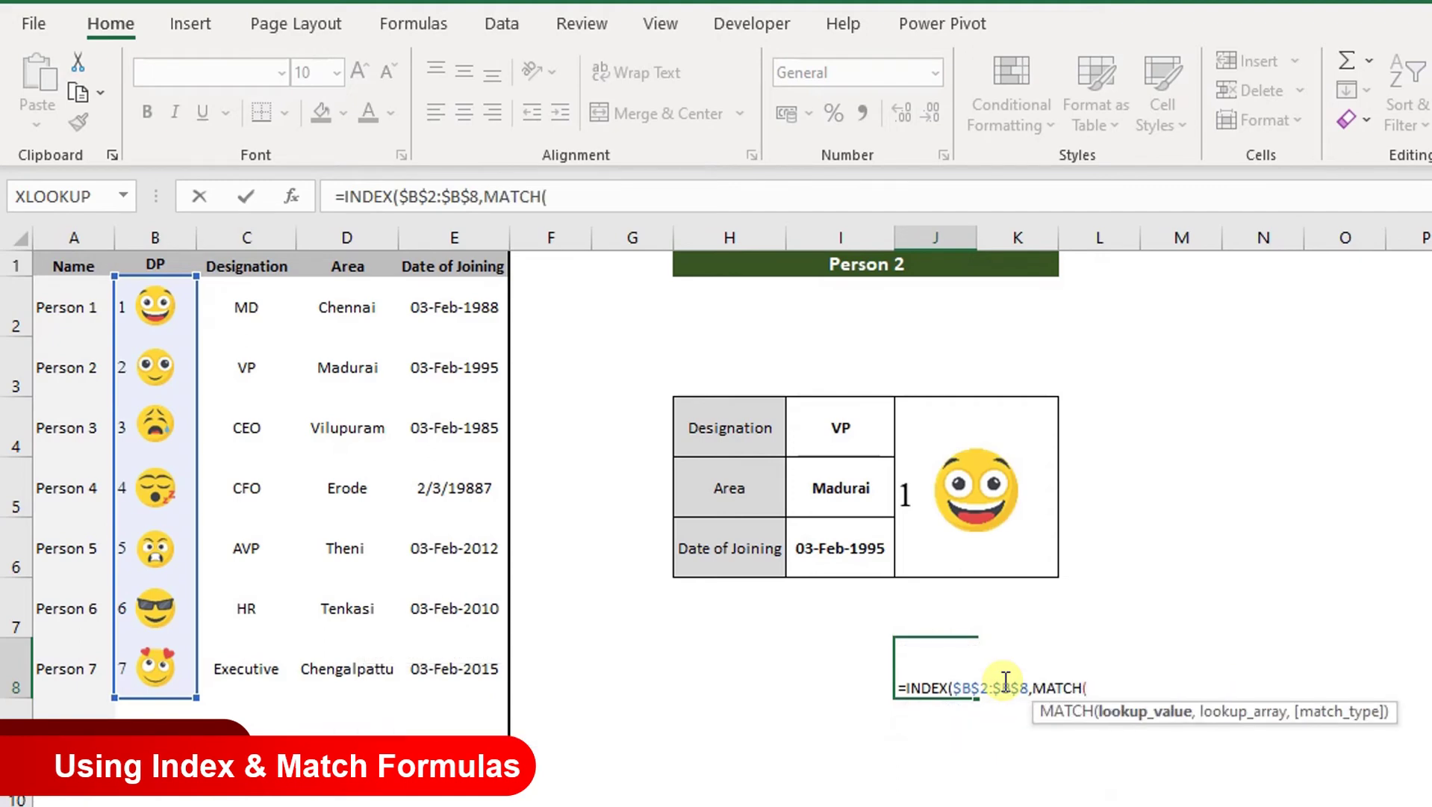
{"action": "left_click", "coordinate": [851, 267]}
{"action": "type", "text": ","}
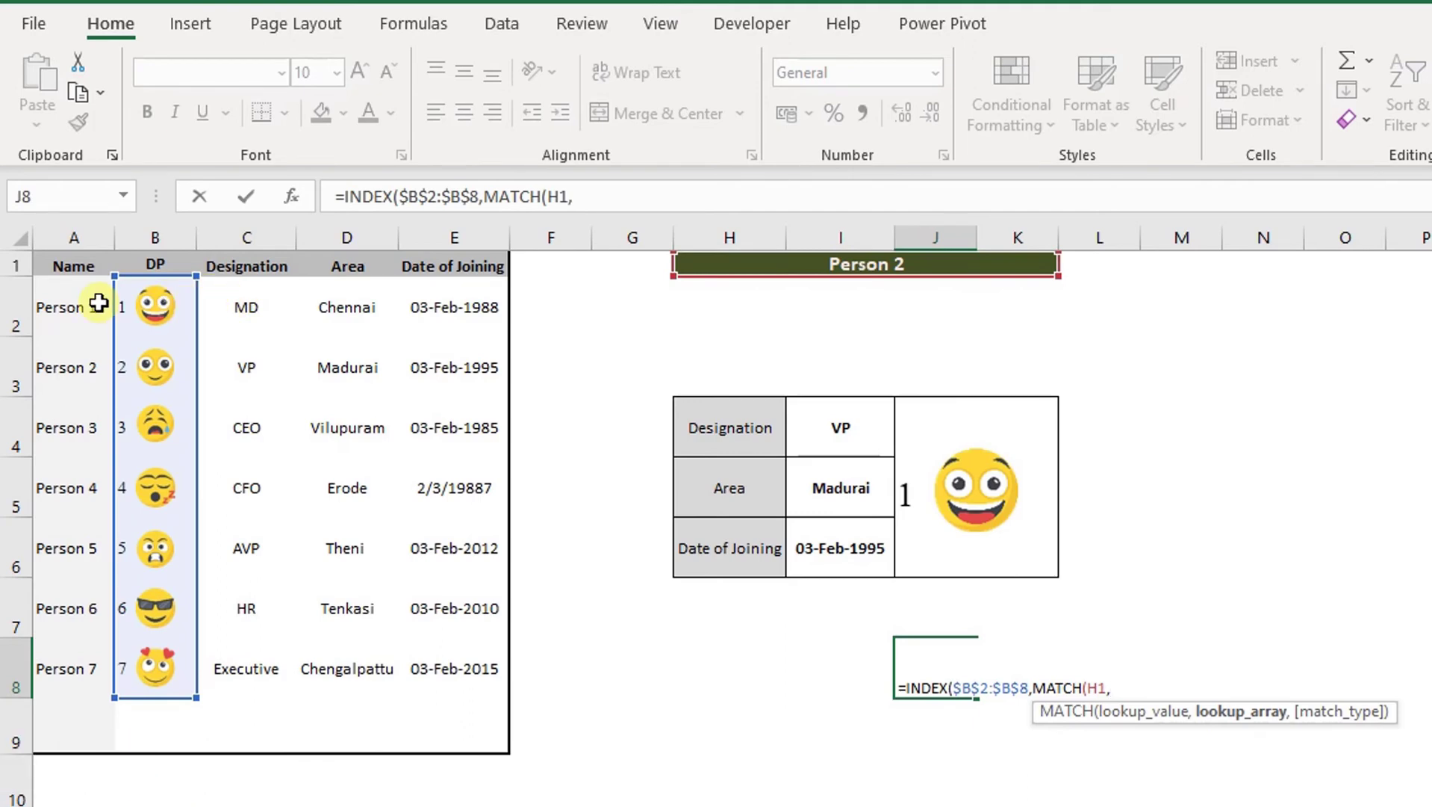
{"action": "left_click_drag", "start_coordinate": [98, 302], "coordinate": [84, 668]}
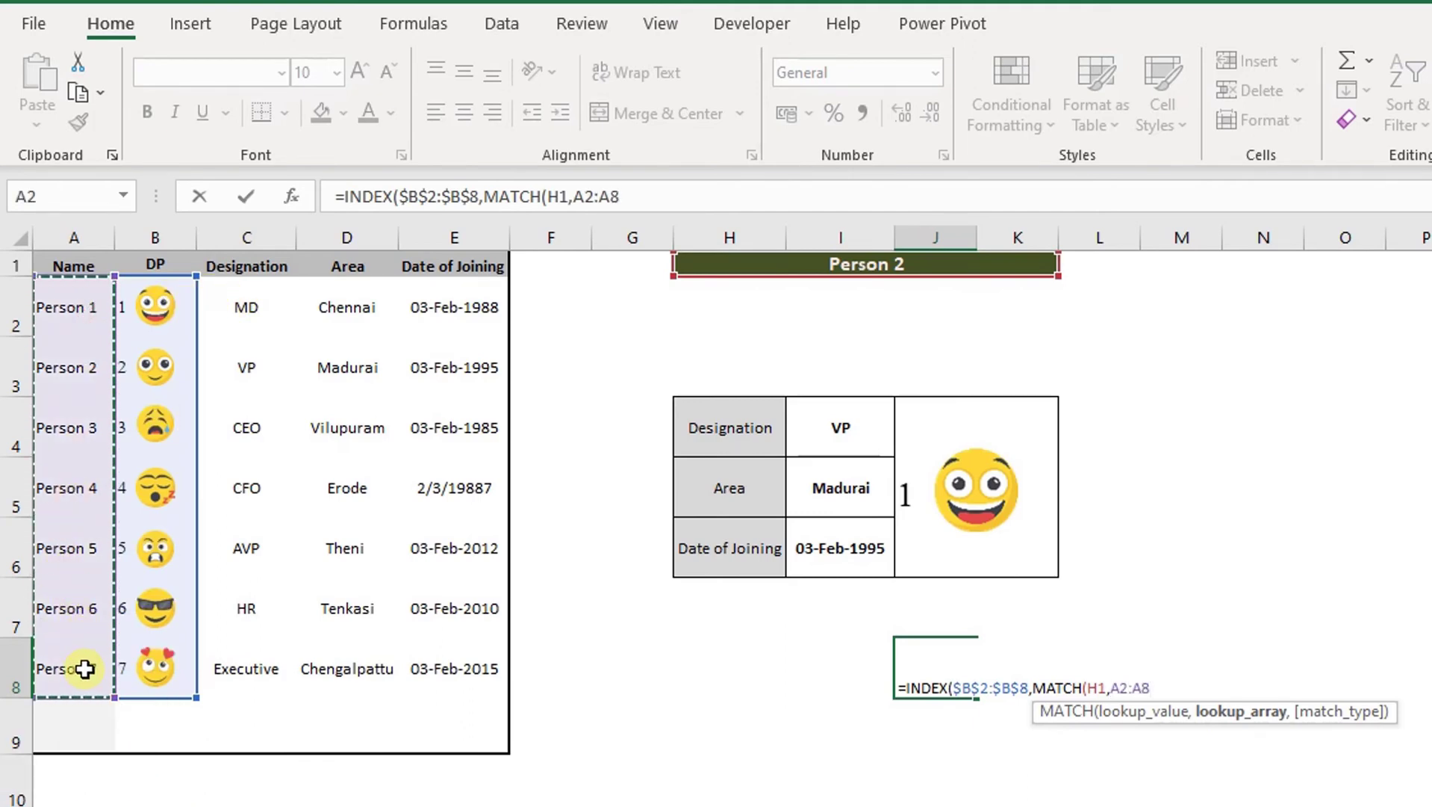
{"action": "key", "text": "F4"}
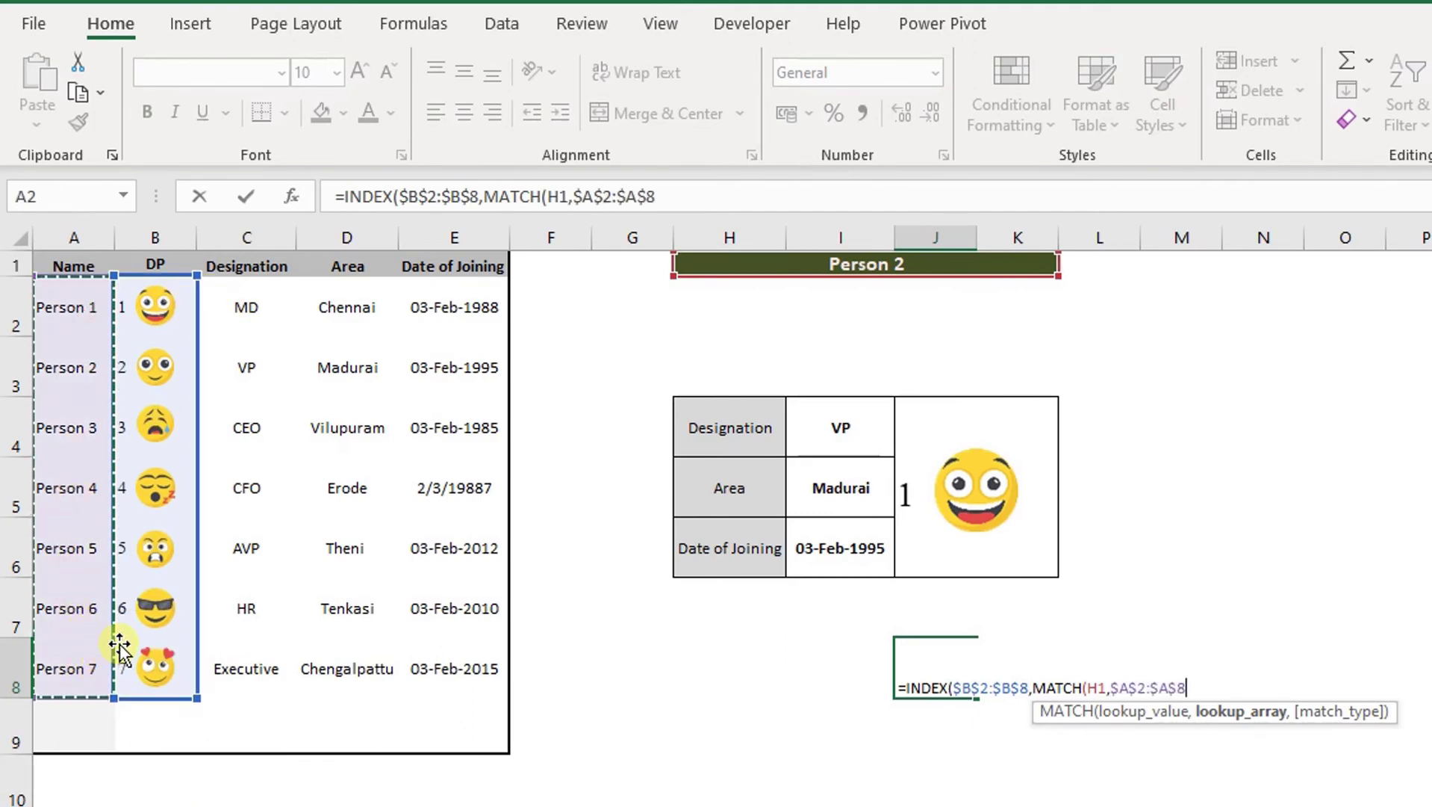
{"action": "type", "text": ",0"}
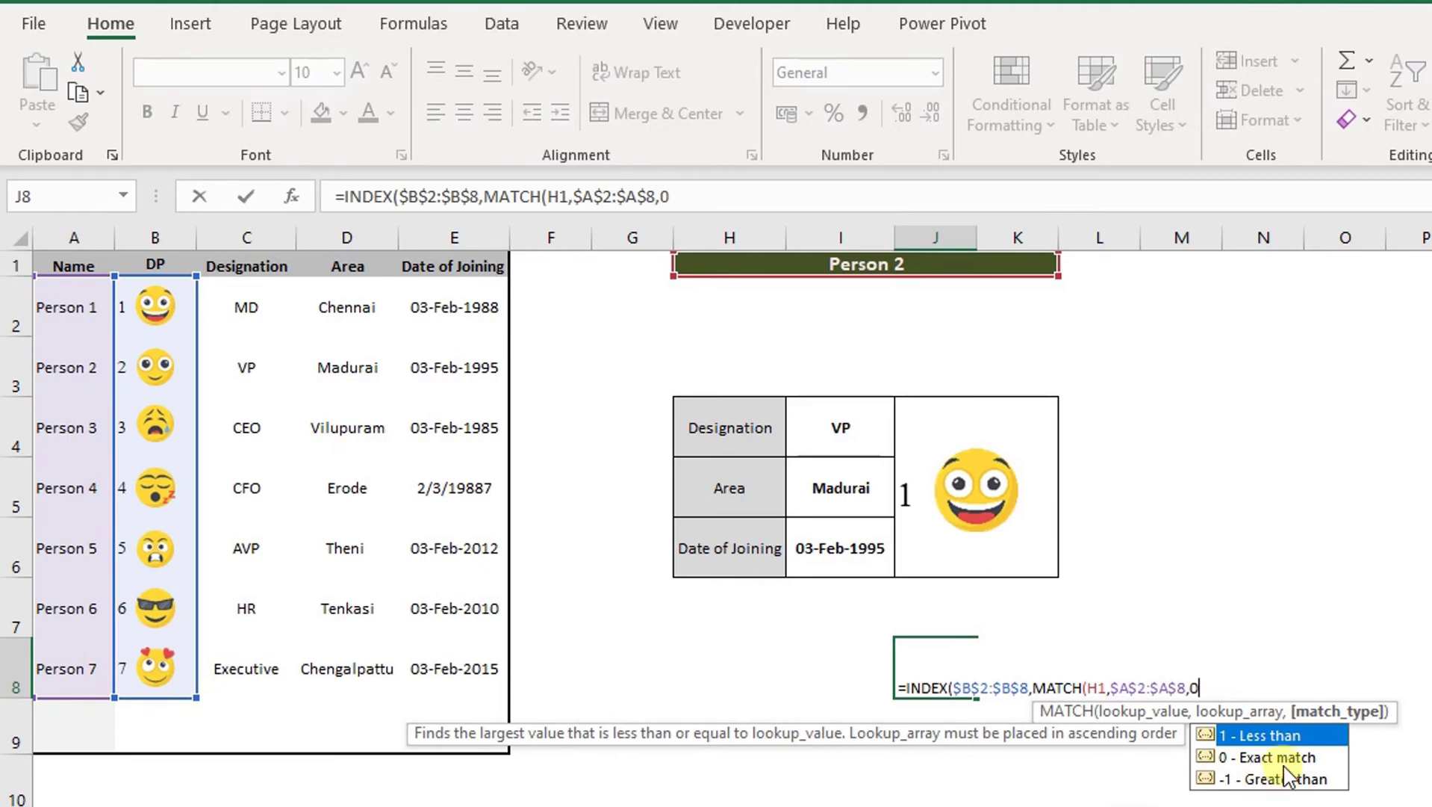
{"action": "type", "text": ")"}
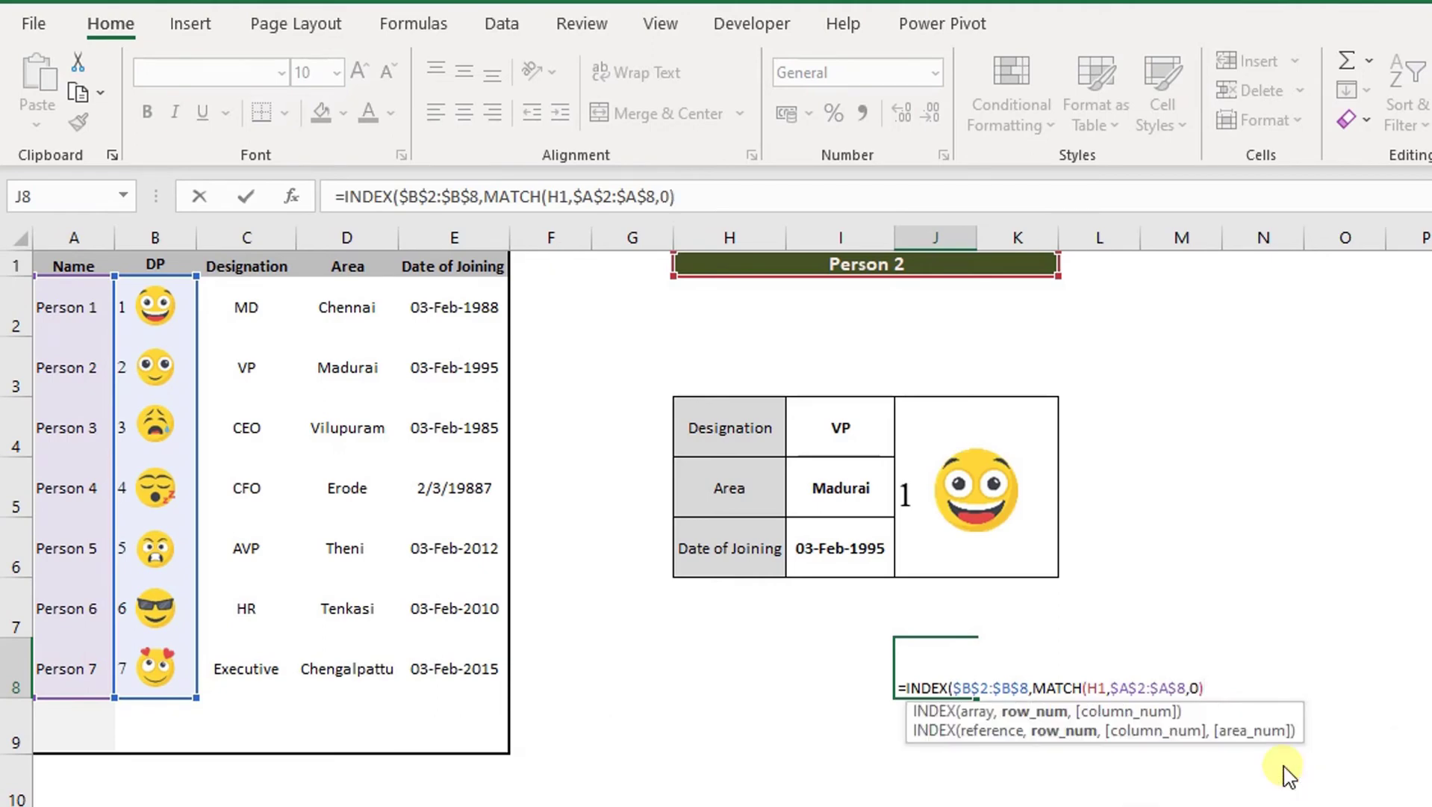
{"action": "type", "text": ")"}
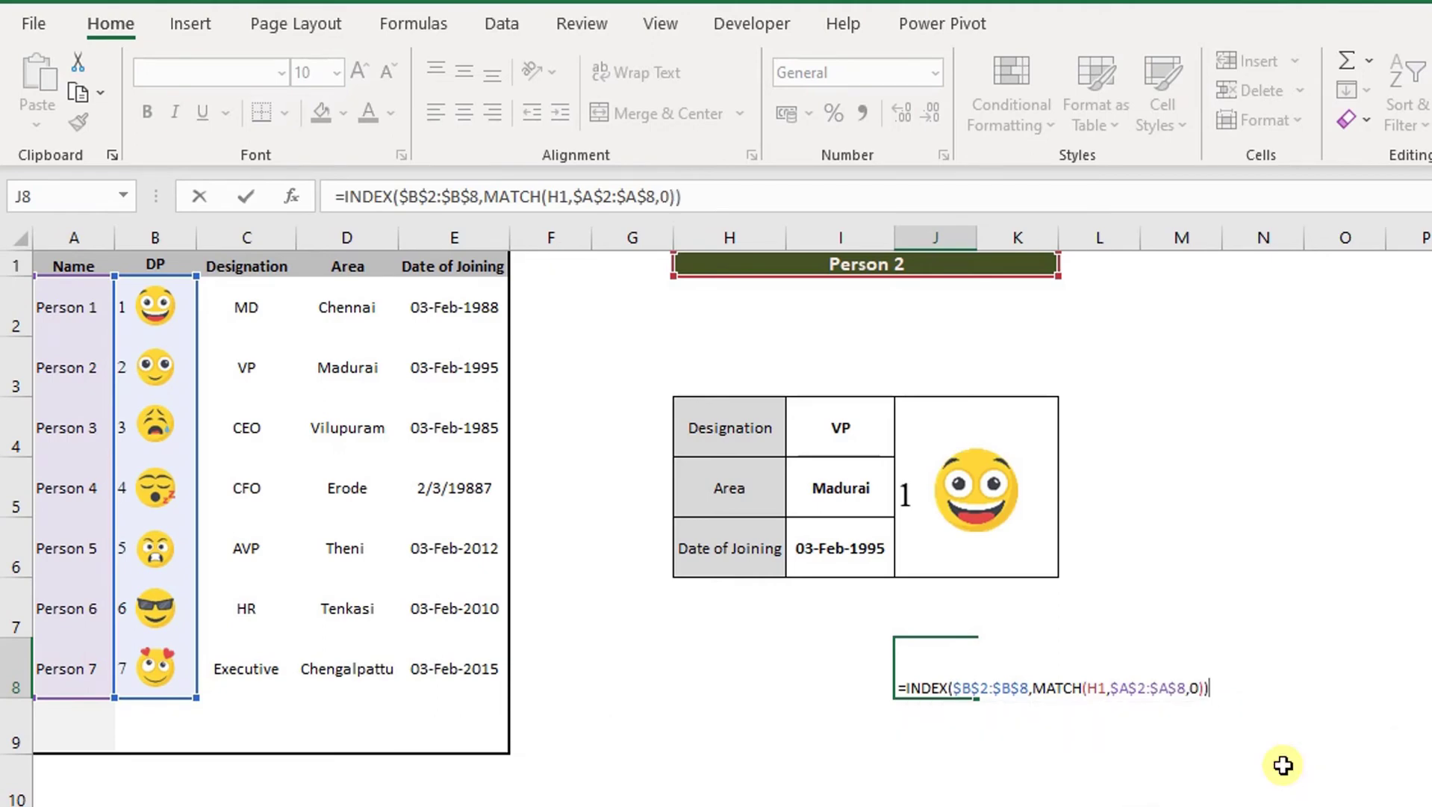
Change H1 to $H$1 and commit the INDEX/MATCH formula in J8
{"action": "left_click", "coordinate": [1094, 687]}
{"action": "key", "text": "F4"}
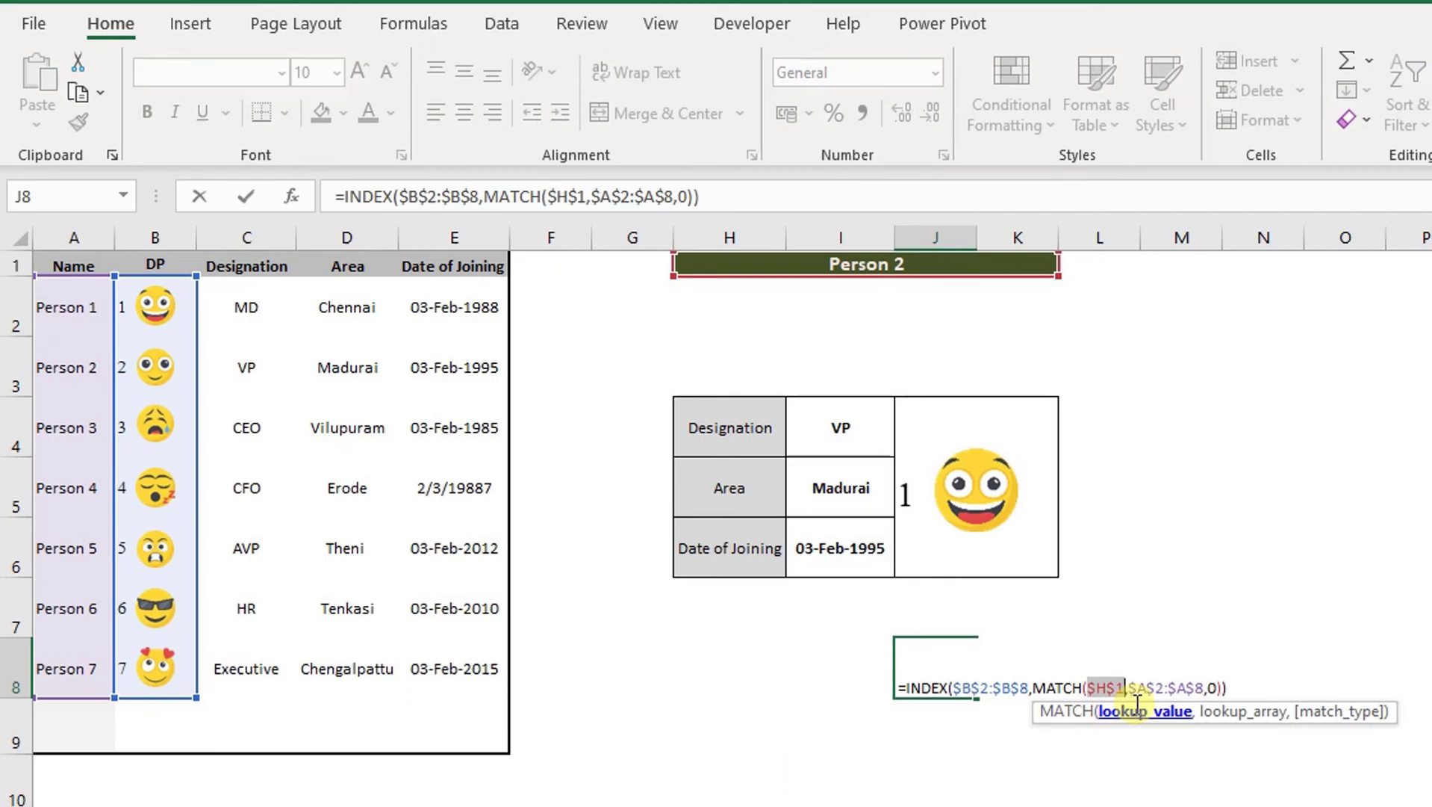
{"action": "key", "text": "Return"}
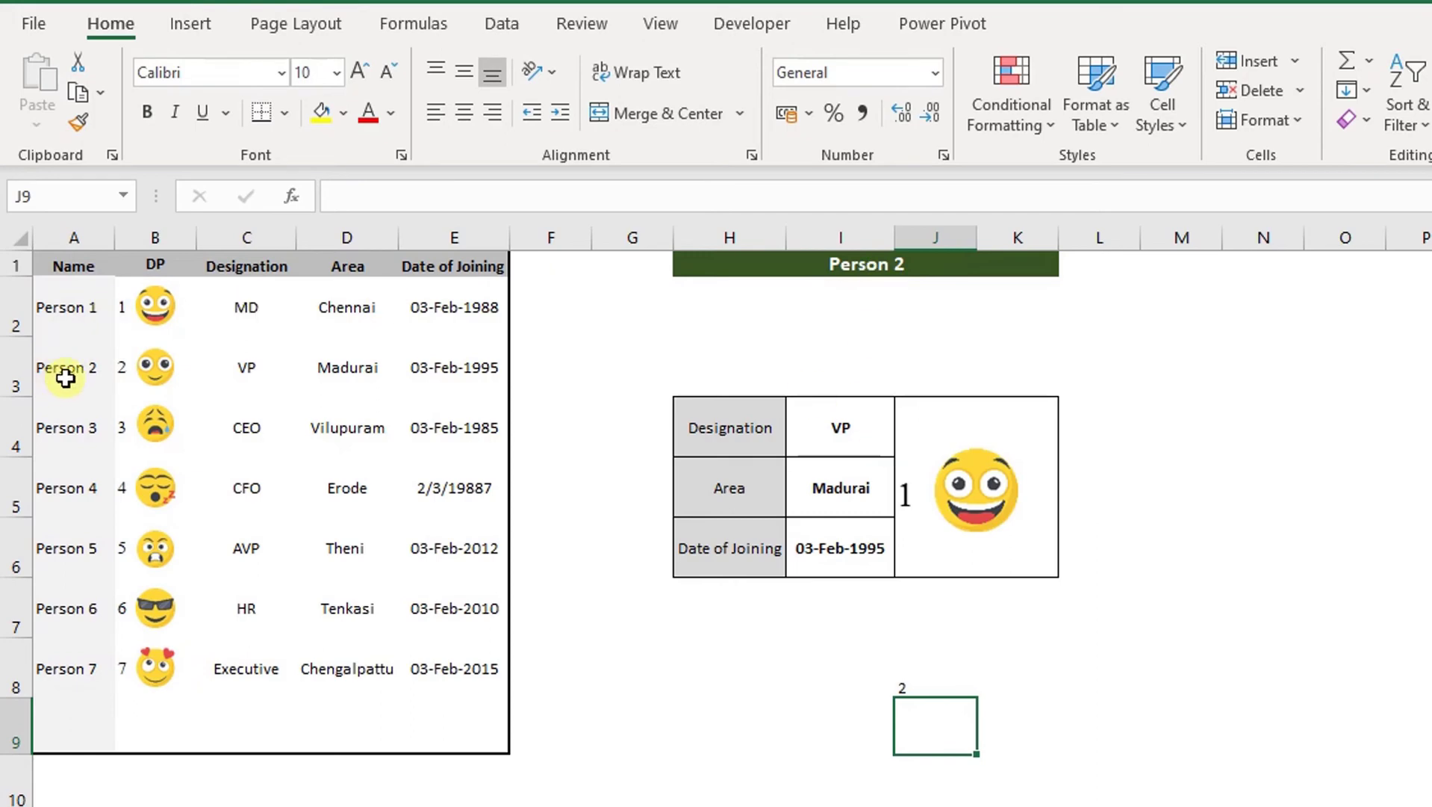
{"action": "left_click", "coordinate": [933, 683]}
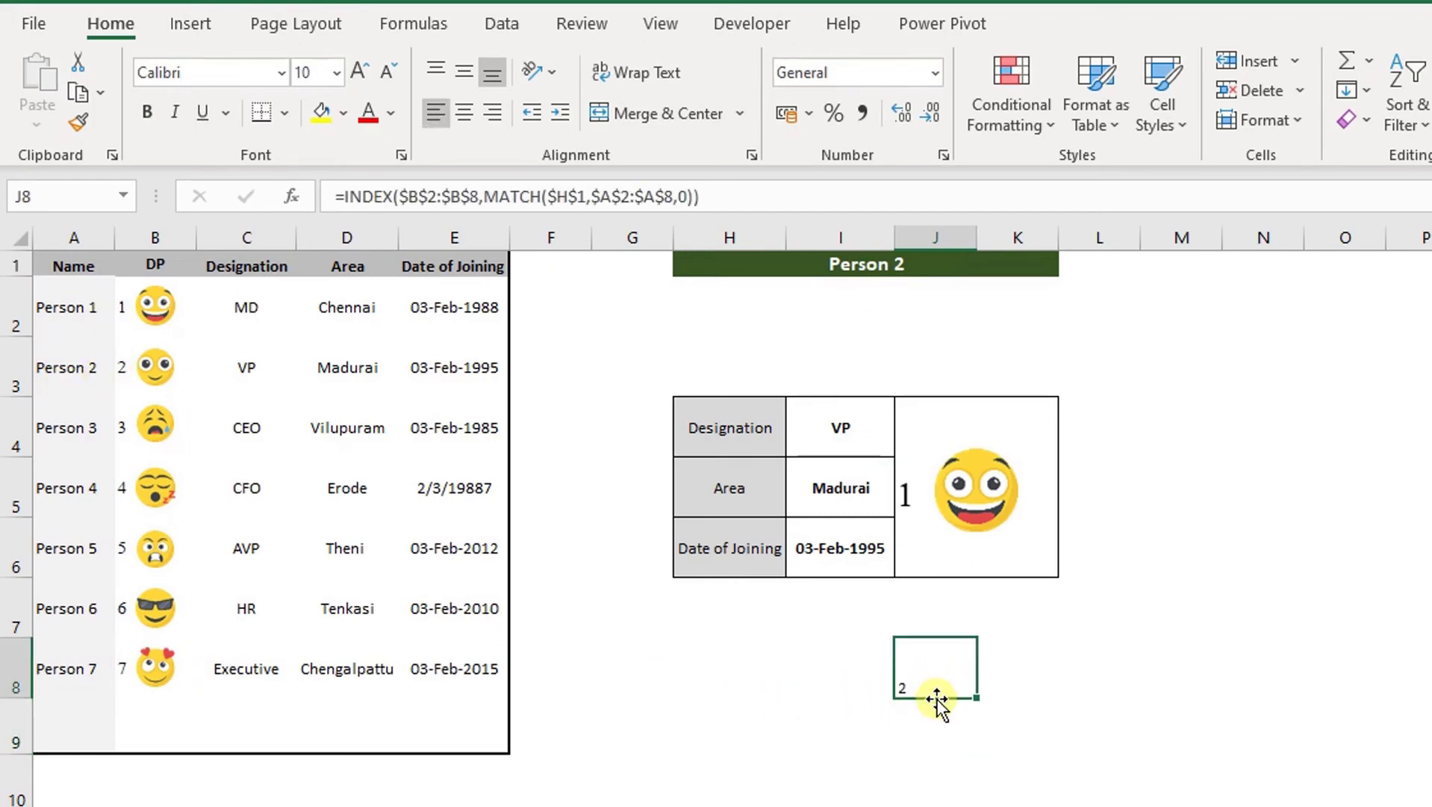
{"action": "left_click", "coordinate": [1015, 264]}
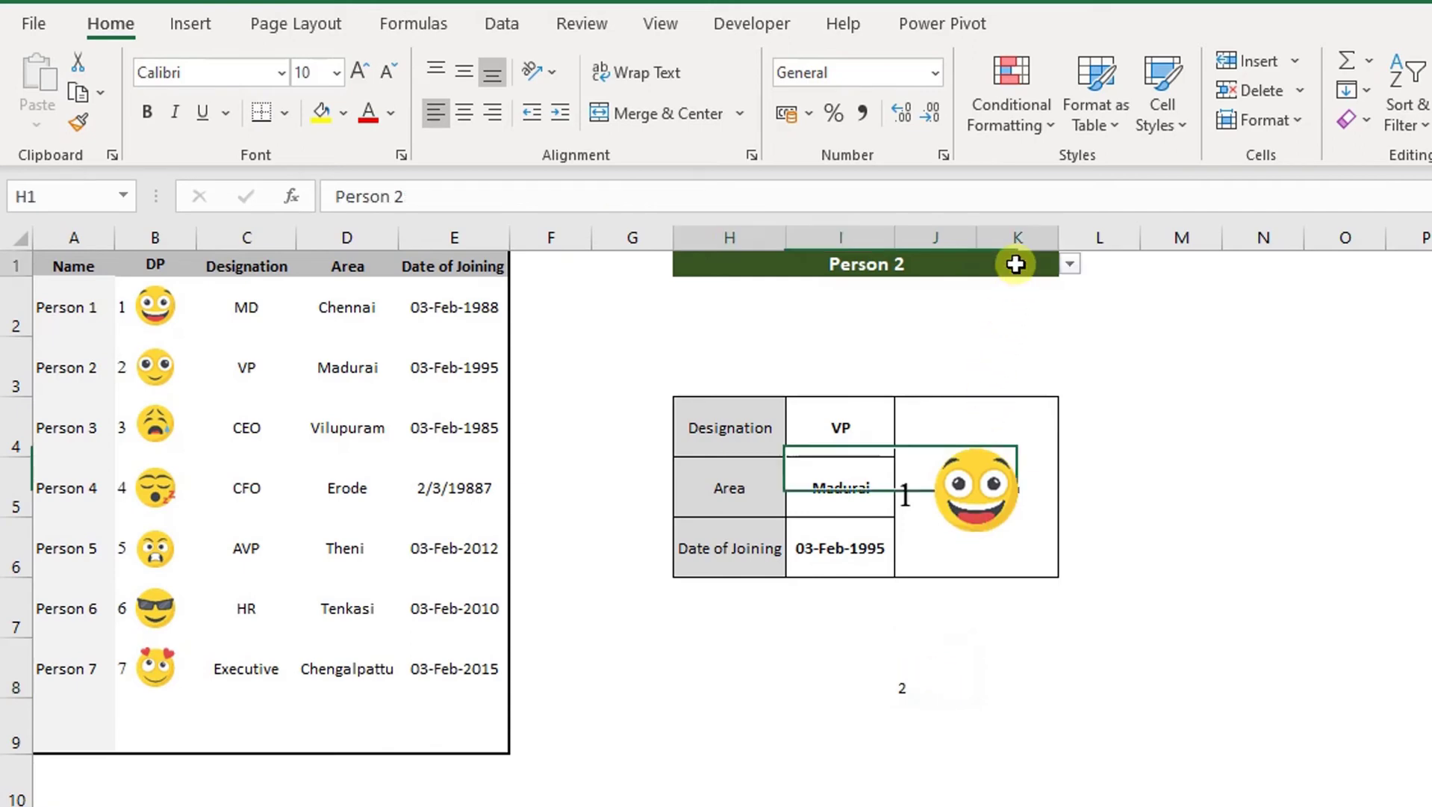
{"action": "left_click", "coordinate": [1069, 264]}
Switch the card to Person 4, showing CFO and Erode with J8 returning 4
{"action": "left_click", "coordinate": [966, 338]}
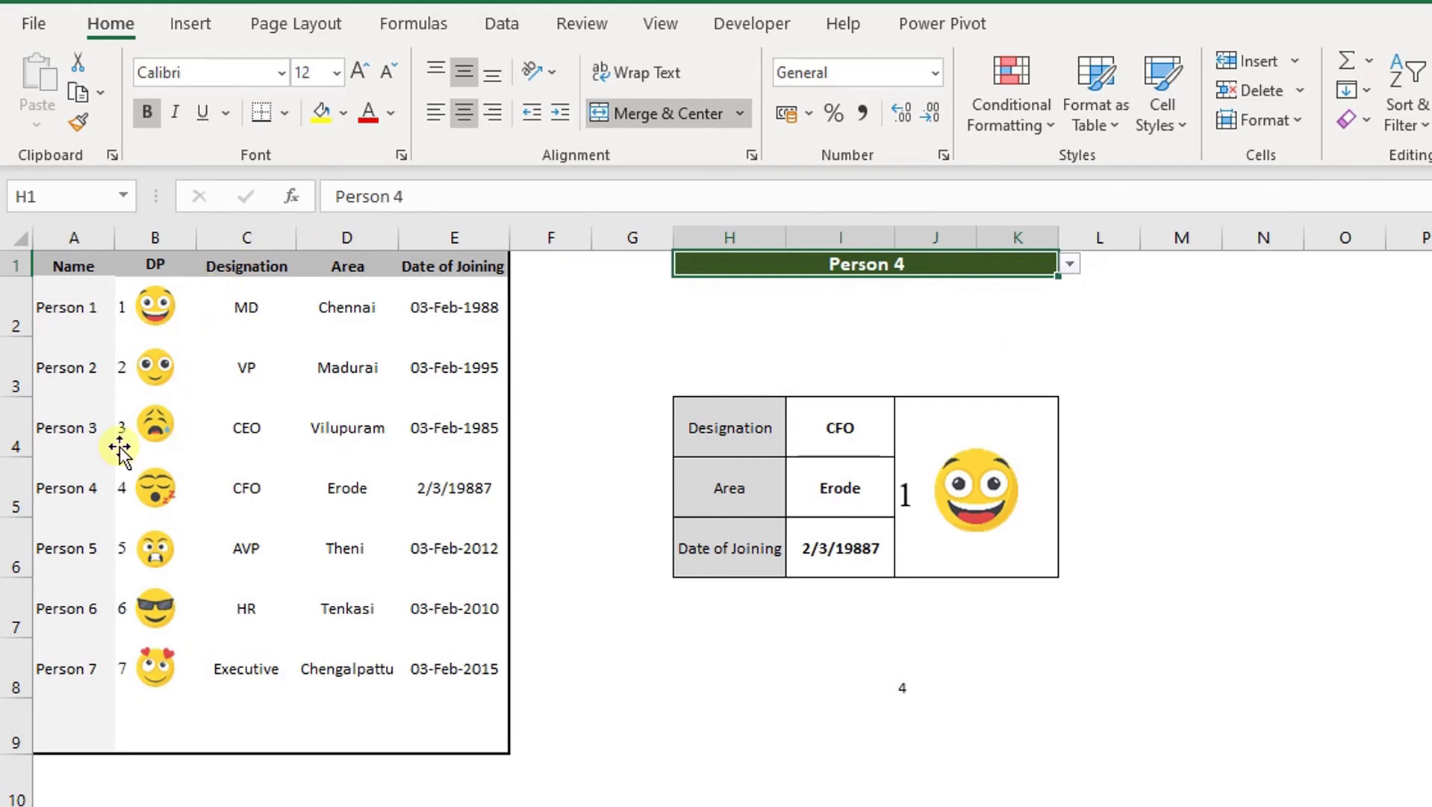
{"action": "left_click", "coordinate": [74, 485]}
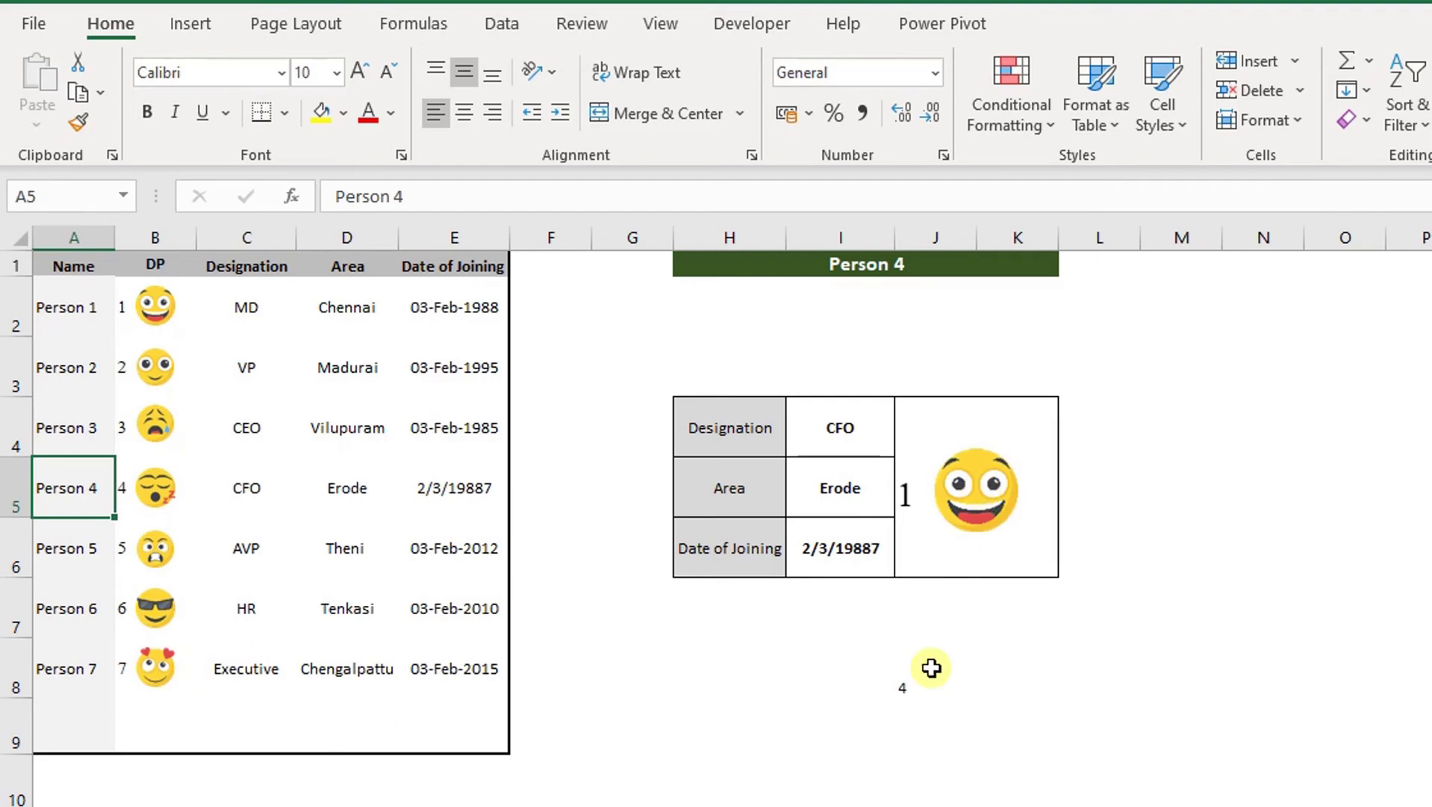
{"action": "left_click", "coordinate": [912, 683]}
Copy the full INDEX/MATCH formula text from J8
{"action": "double_click", "coordinate": [911, 683]}
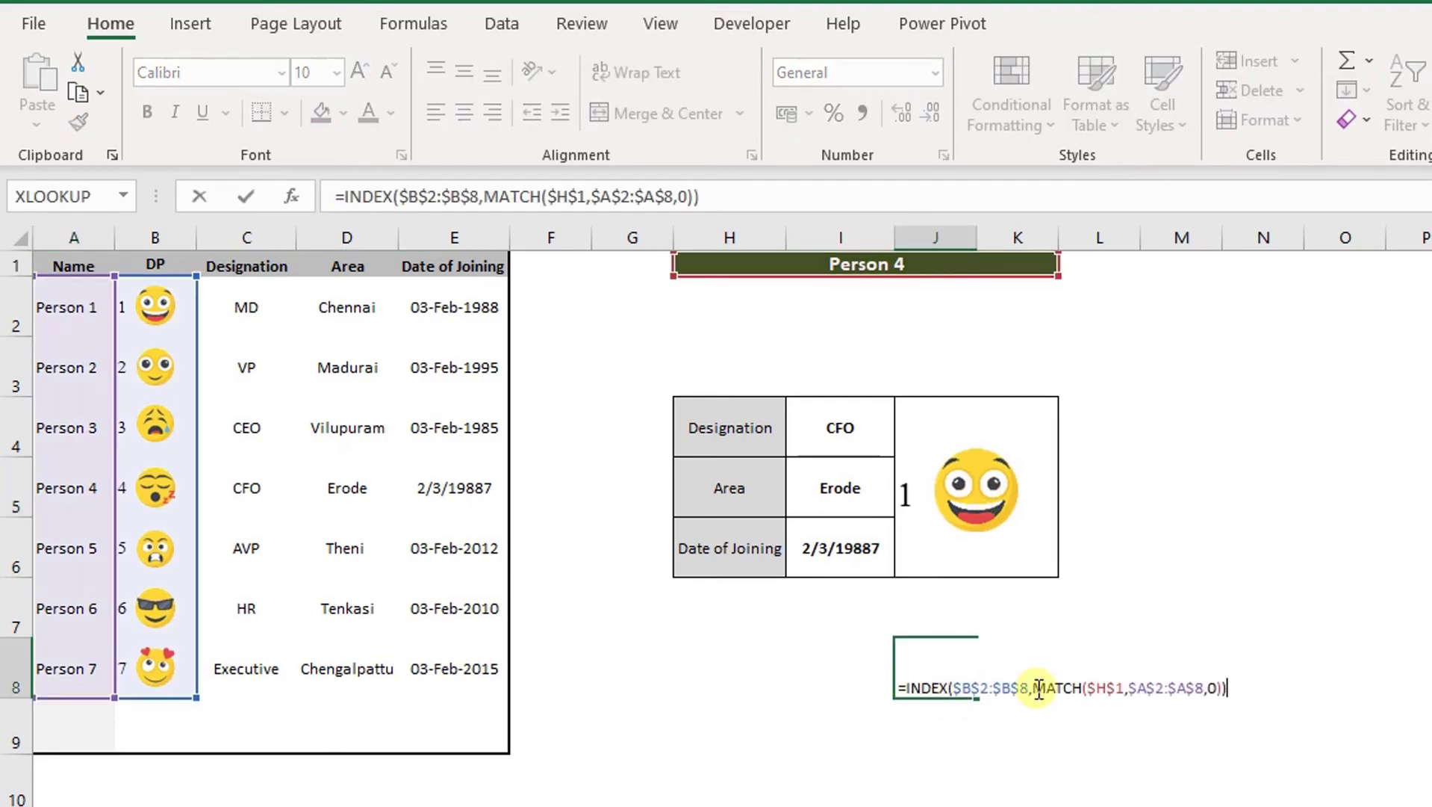
{"action": "left_click_drag", "start_coordinate": [1239, 691], "coordinate": [912, 678]}
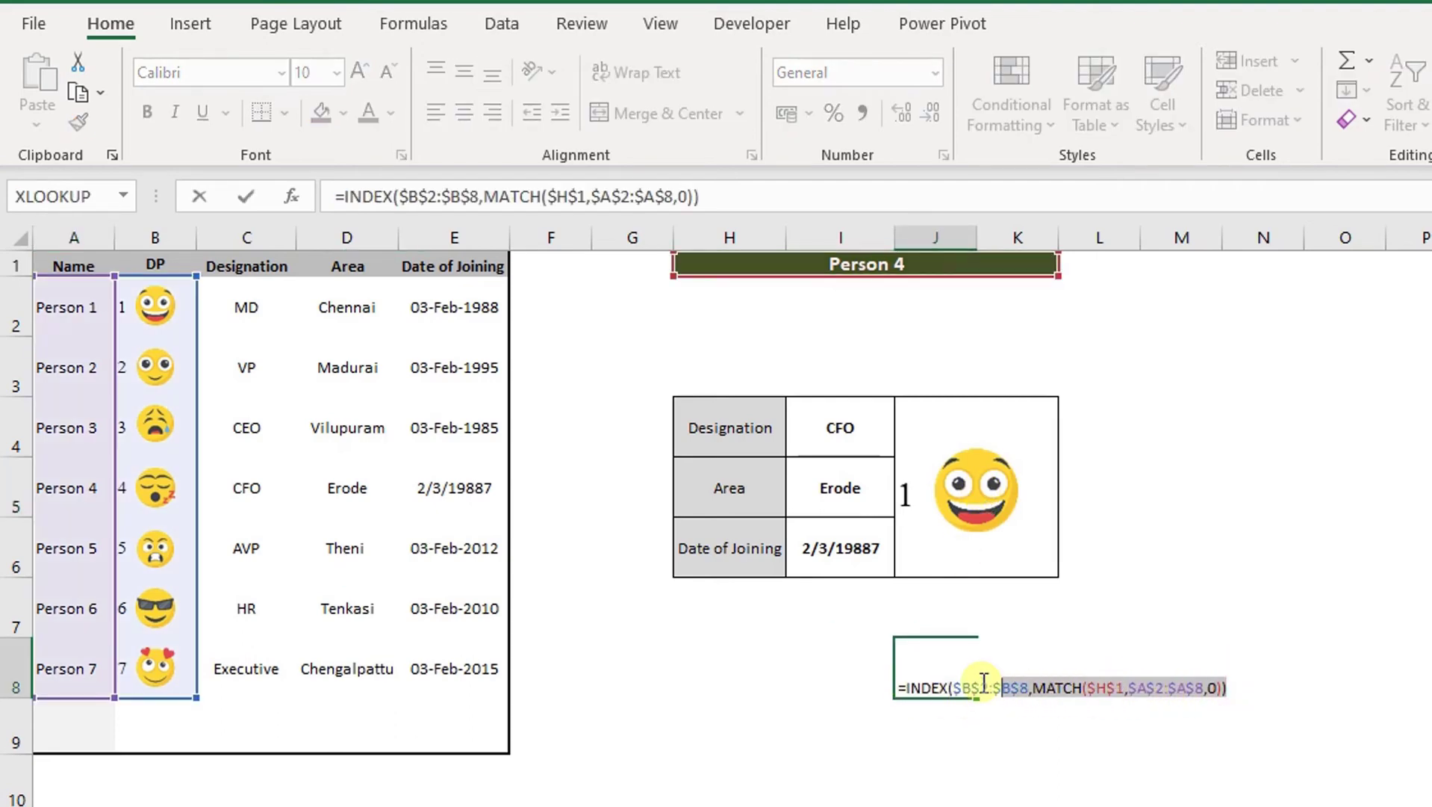
{"action": "key", "text": "Escape"}
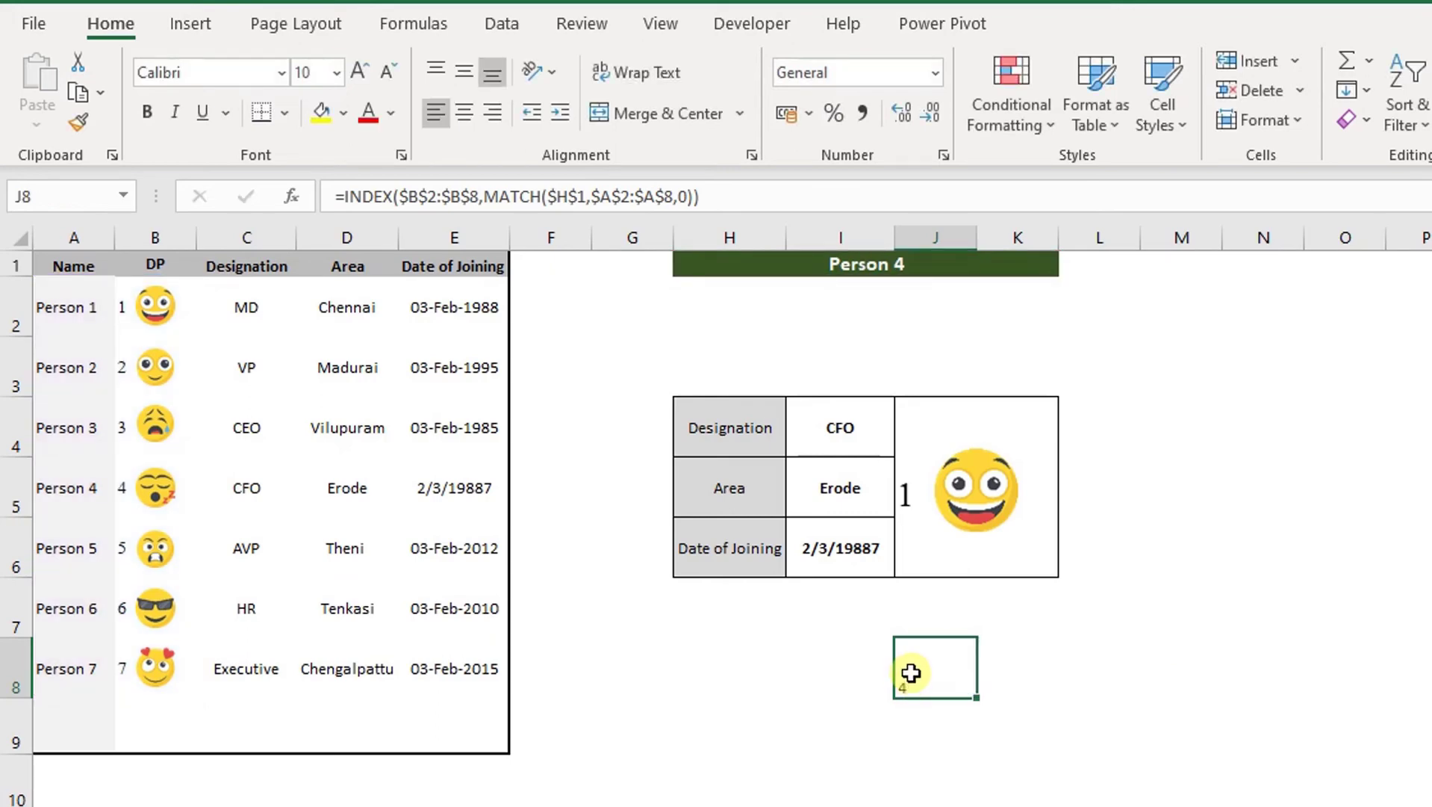
{"action": "double_click", "coordinate": [951, 670]}
{"action": "left_click_drag", "start_coordinate": [909, 691], "coordinate": [1225, 687]}
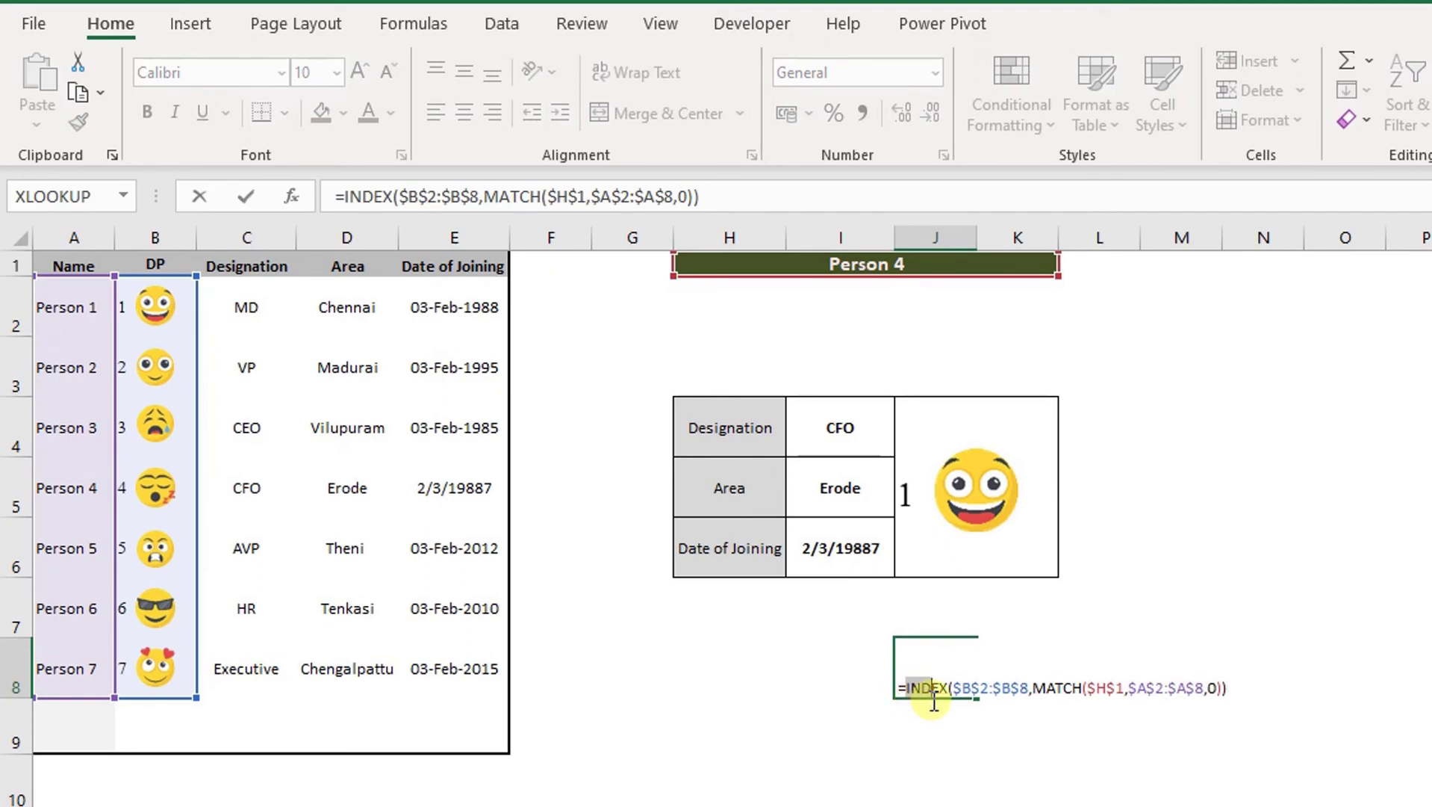
{"action": "key", "text": "Escape"}
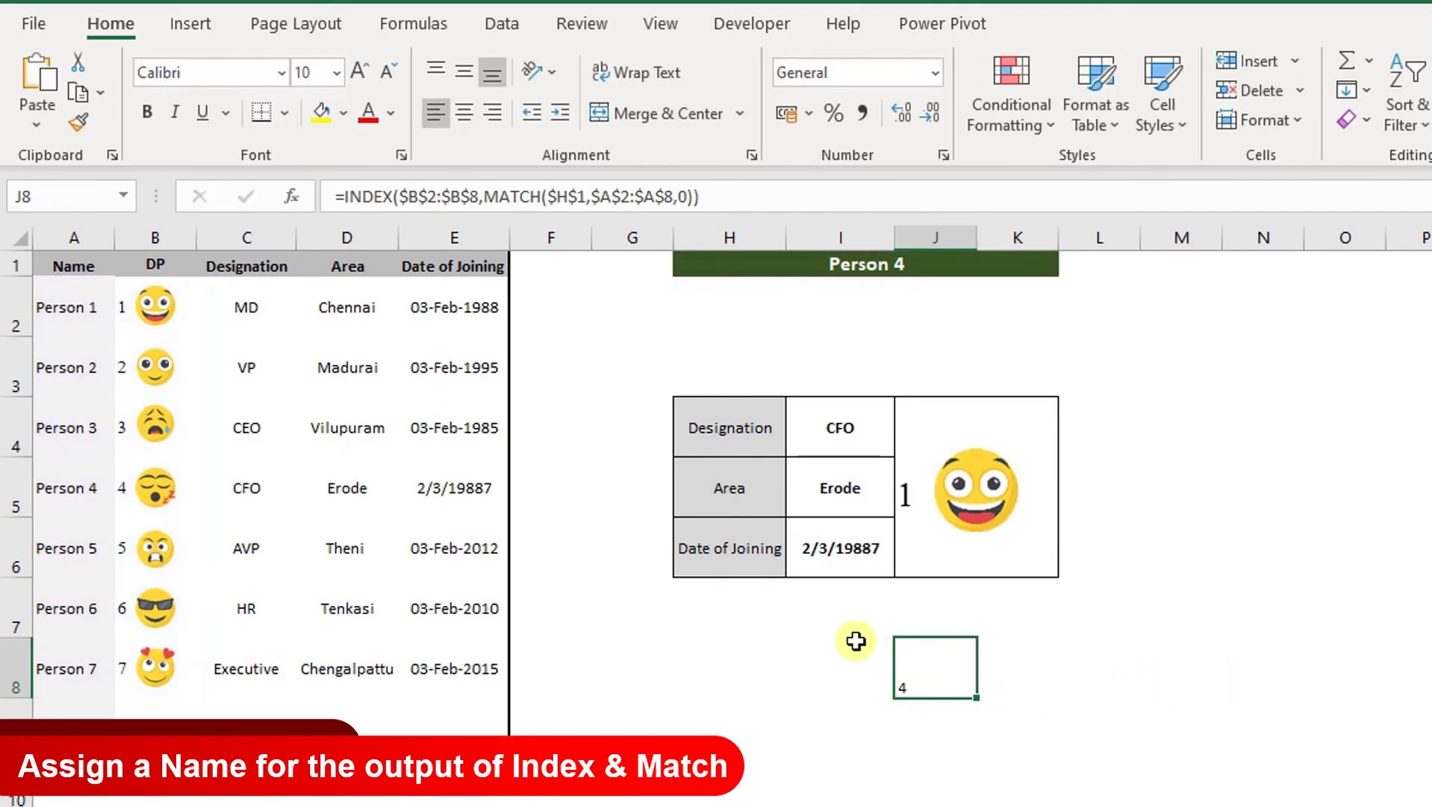
{"action": "left_click", "coordinate": [855, 641]}
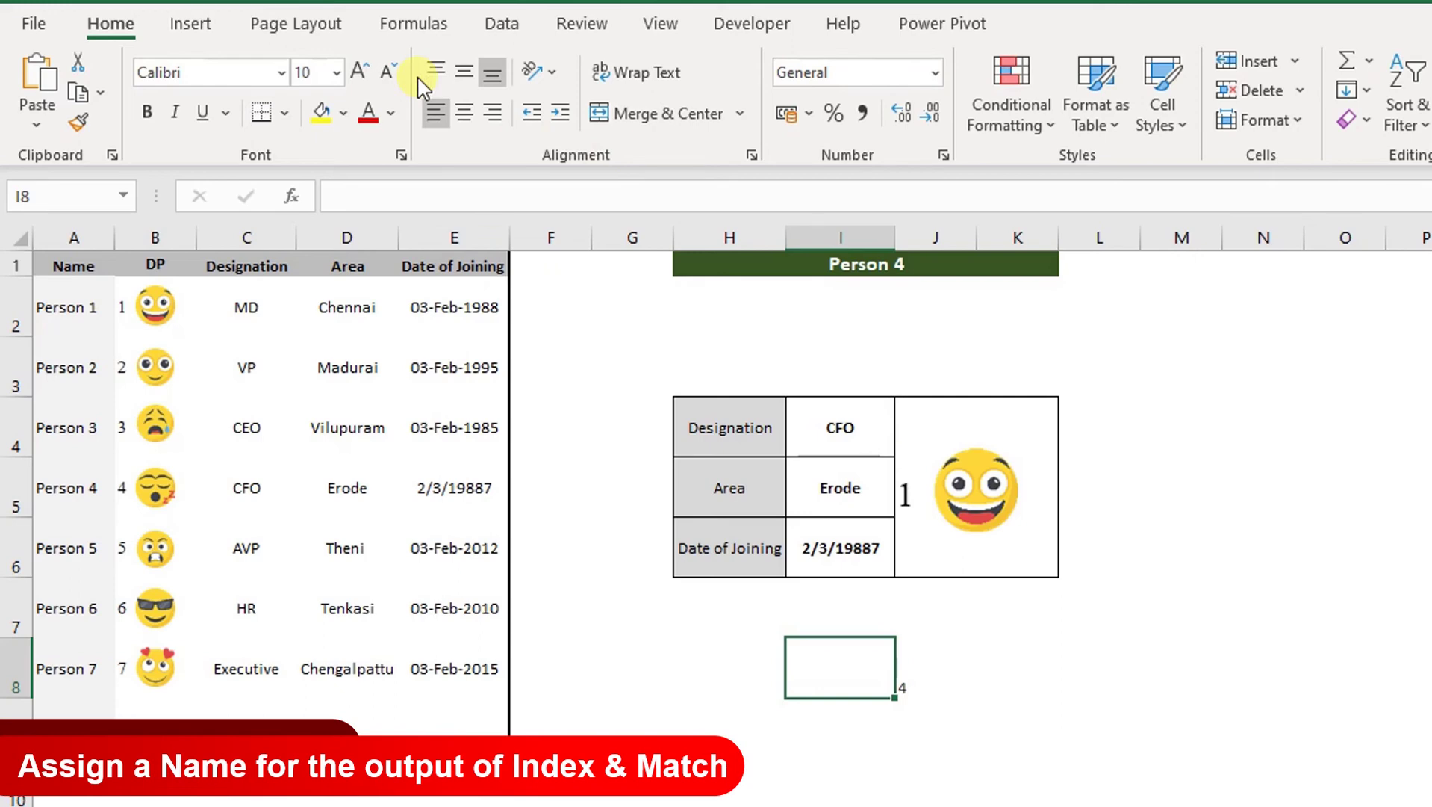
In Name Manager, create the name DP referring to the pasted INDEX/MATCH formula
{"action": "left_click", "coordinate": [427, 30]}
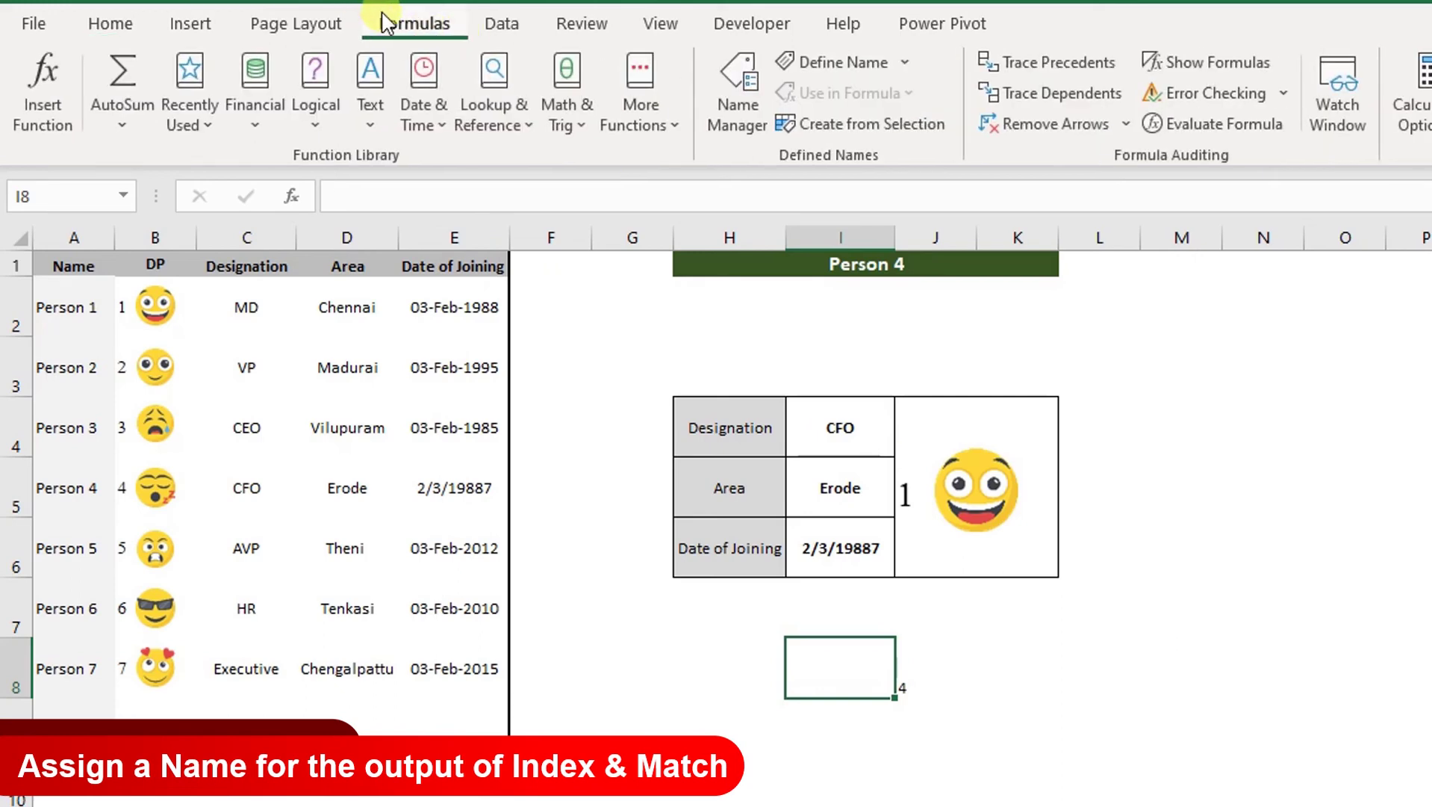
{"action": "left_click", "coordinate": [735, 99]}
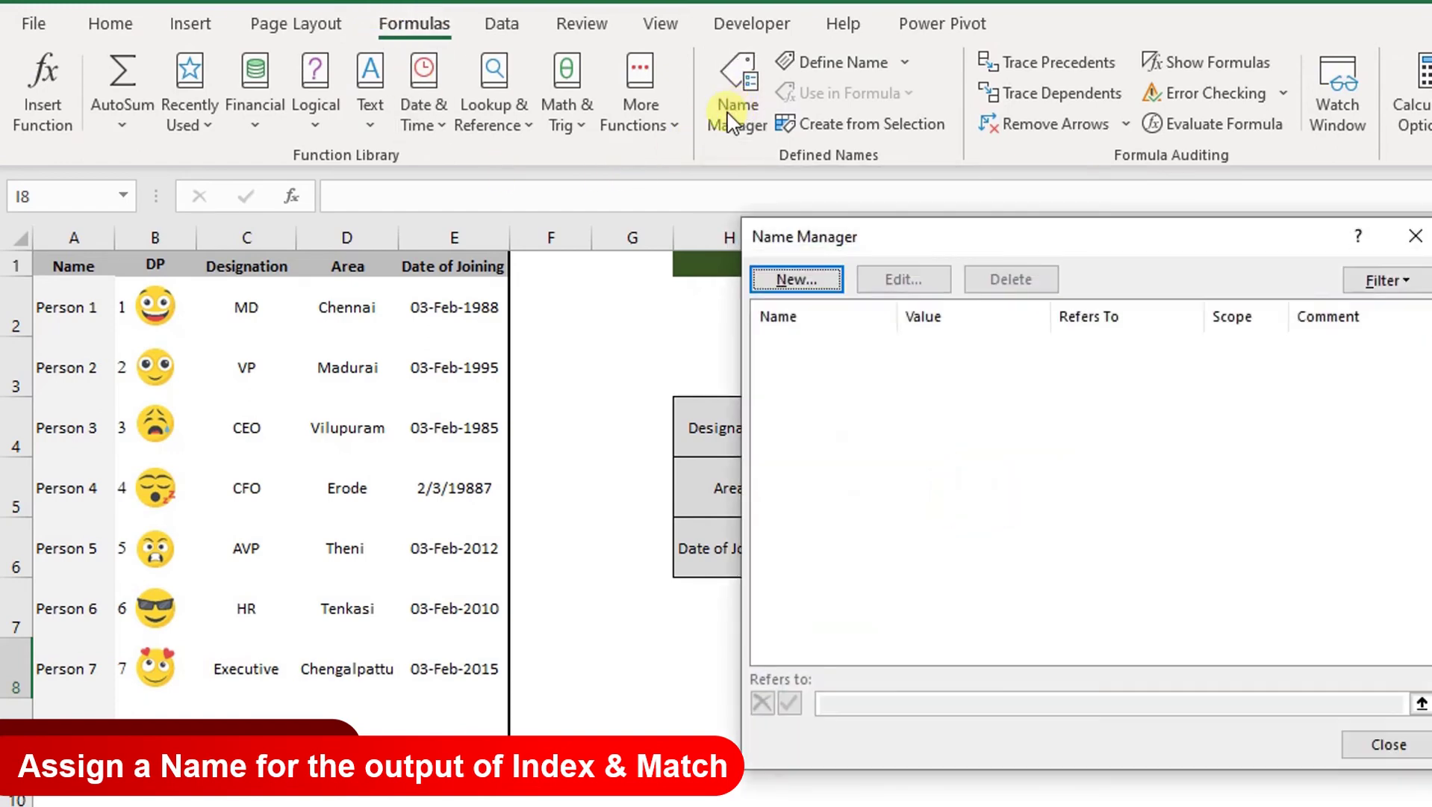
{"action": "left_click", "coordinate": [795, 281]}
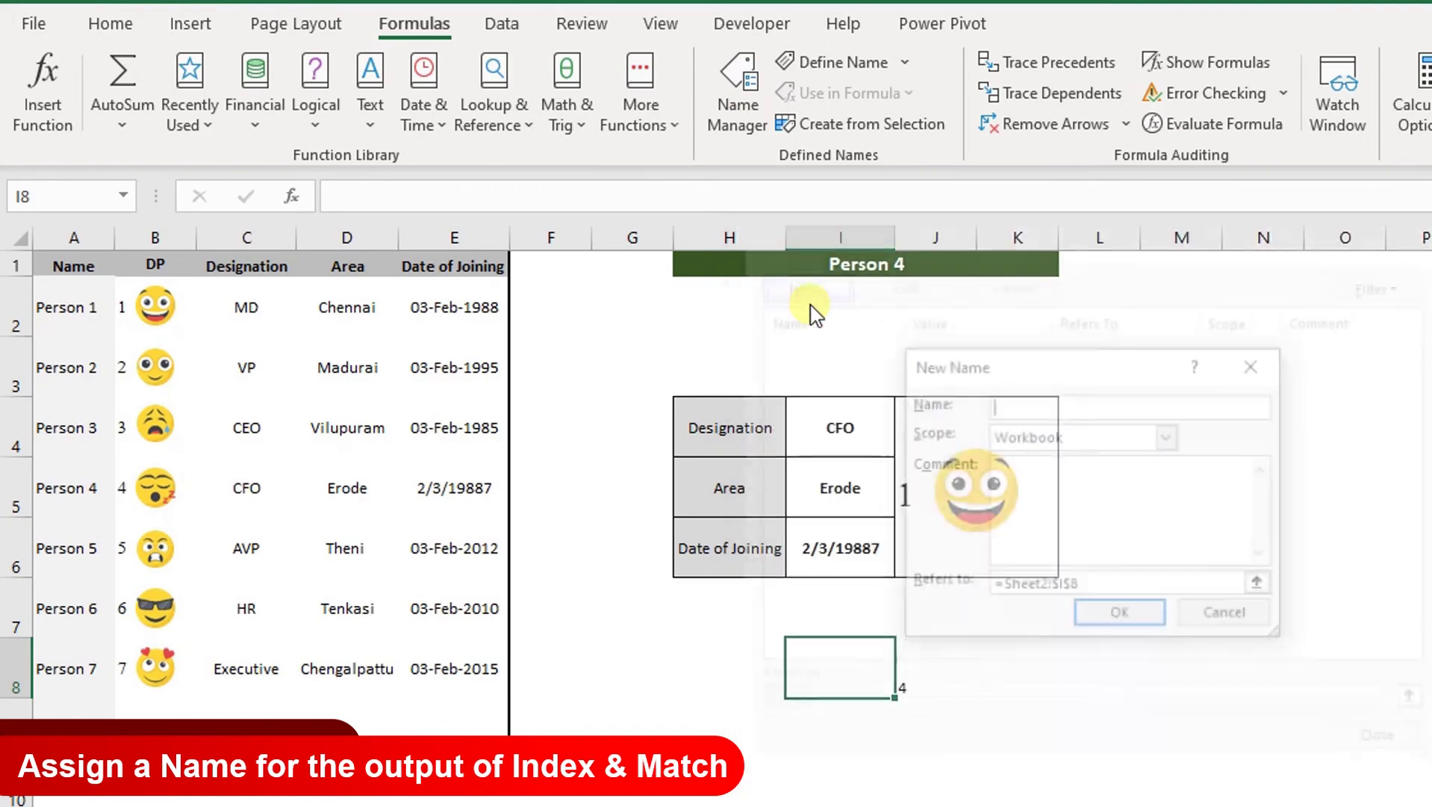
{"action": "left_click_drag", "start_coordinate": [1082, 586], "coordinate": [1001, 586]}
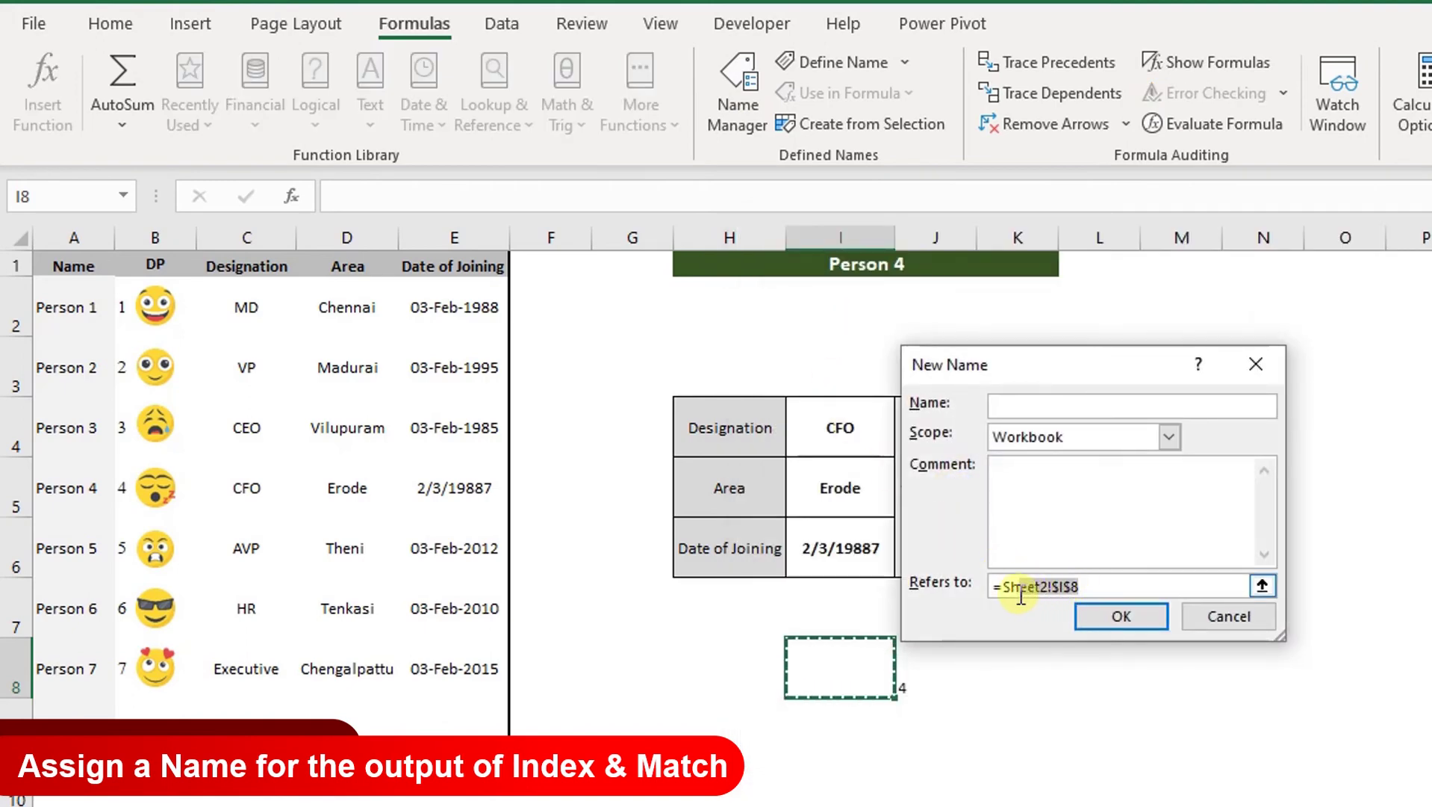
{"action": "key", "text": "BackSpace"}
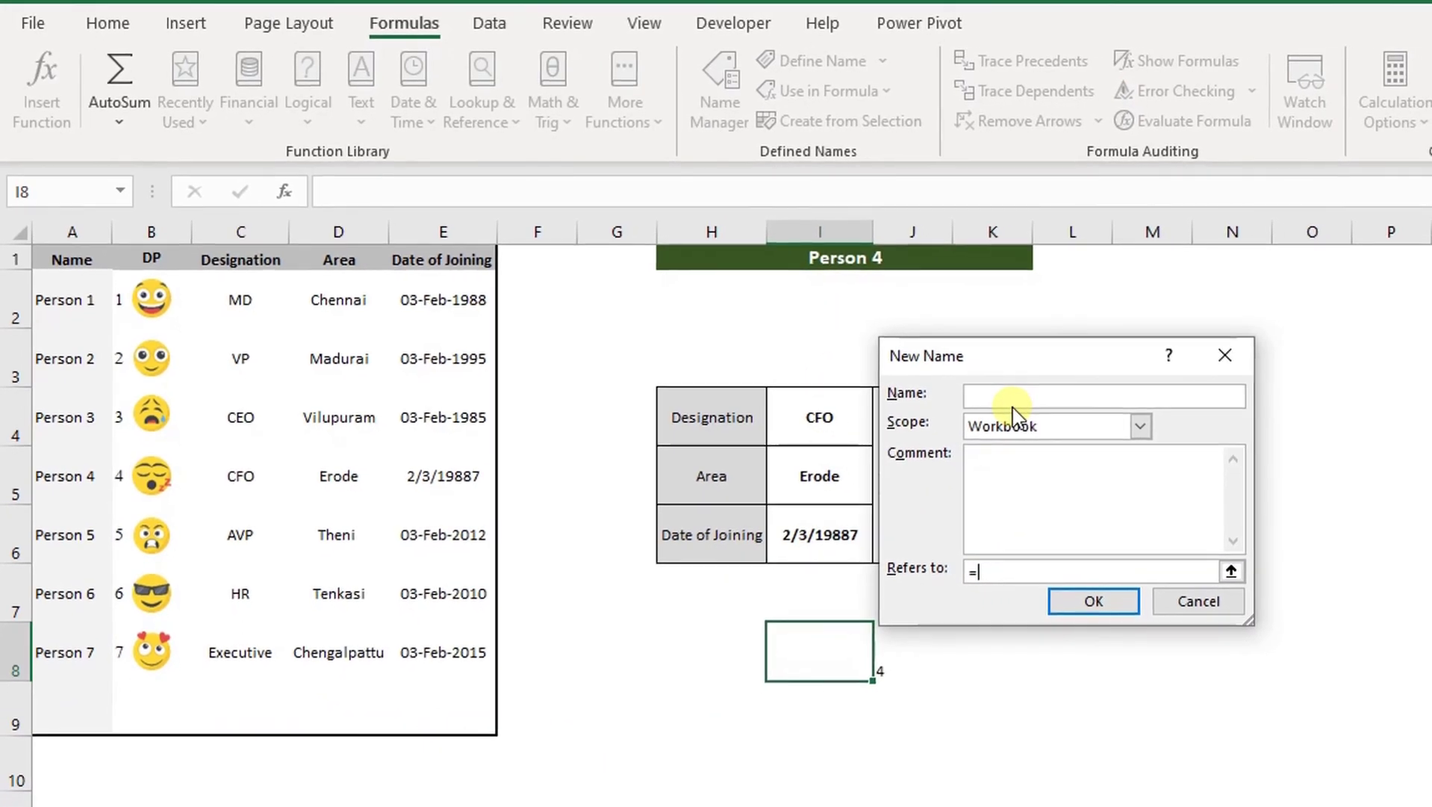
{"action": "key", "text": "ctrl+v"}
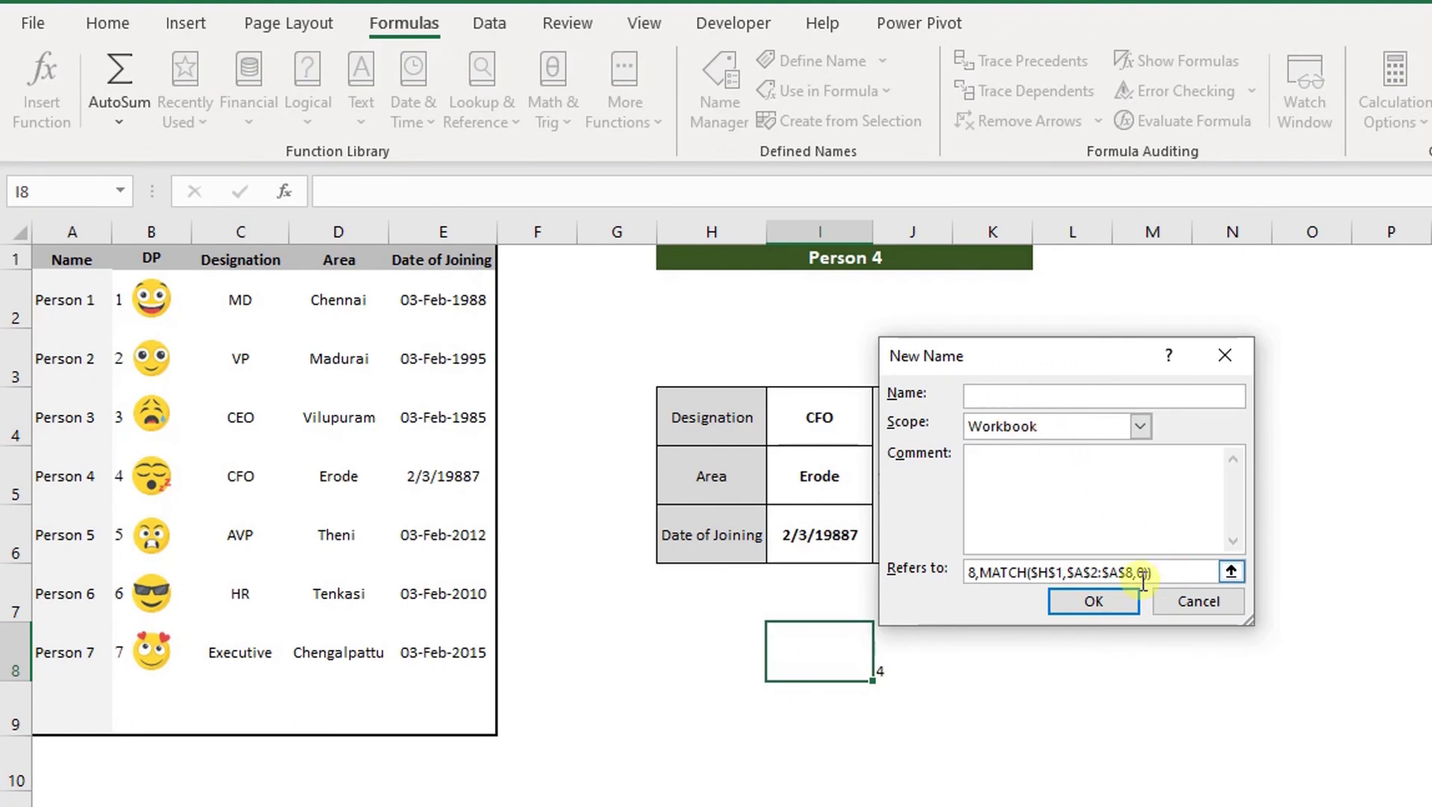
{"action": "left_click_drag", "start_coordinate": [986, 572], "coordinate": [904, 567]}
{"action": "left_click", "coordinate": [1010, 572]}
{"action": "left_click", "coordinate": [1014, 404]}
{"action": "type", "text": "DP"}
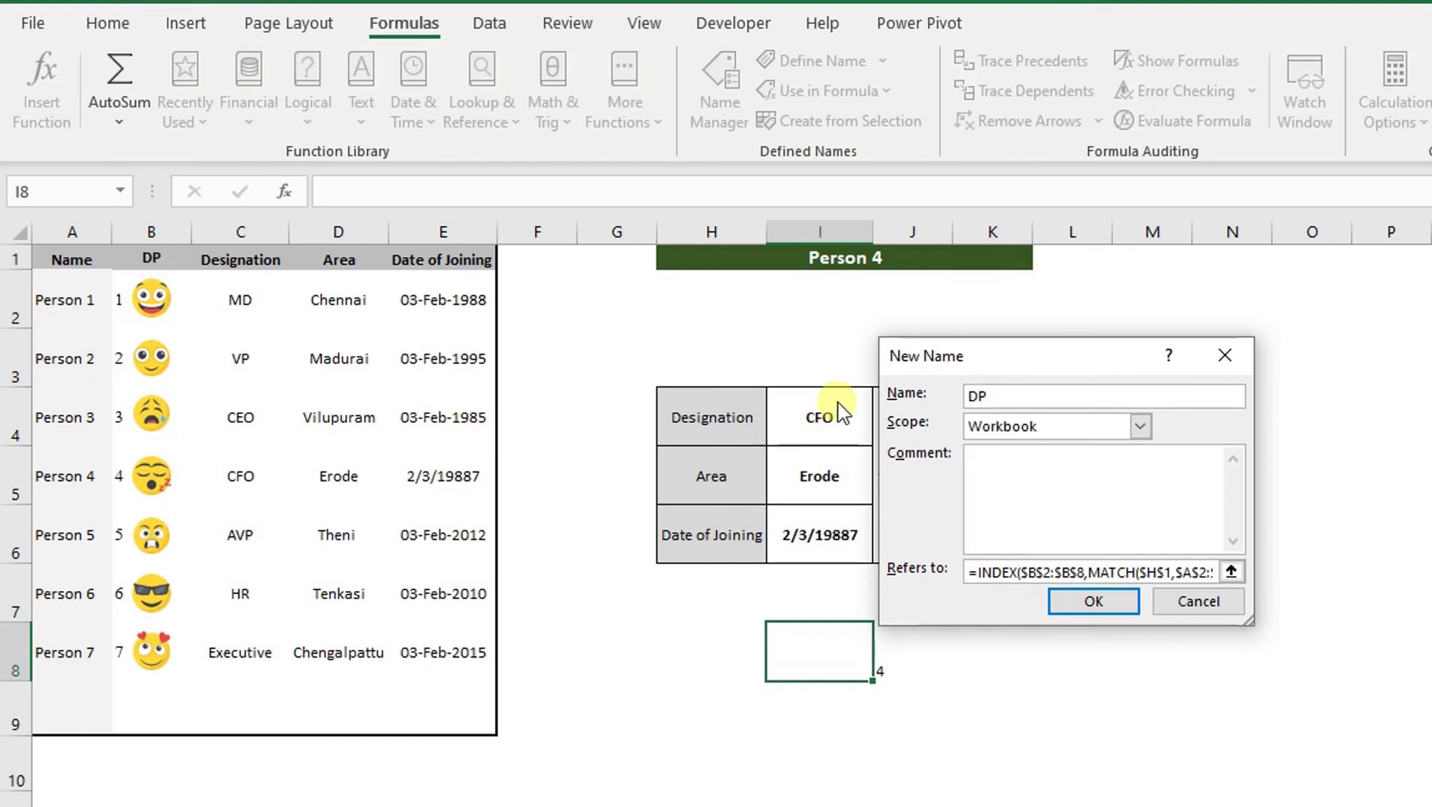
{"action": "left_click", "coordinate": [1092, 601]}
{"action": "key", "text": "ctrl+F3"}
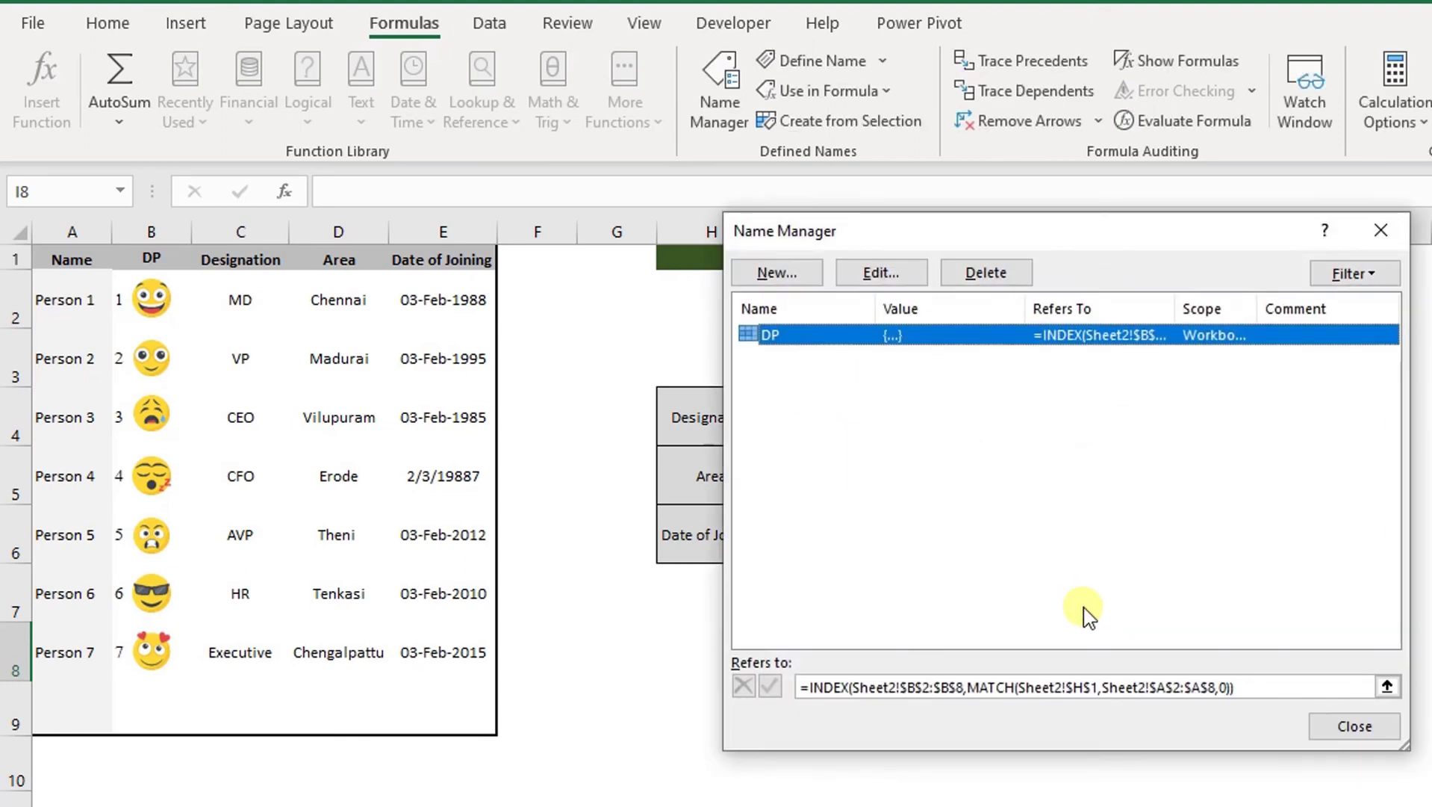
Move the Name Manager aside to view the card, close it, and select the emoji picture
{"action": "left_click_drag", "start_coordinate": [997, 230], "coordinate": [1002, 99]}
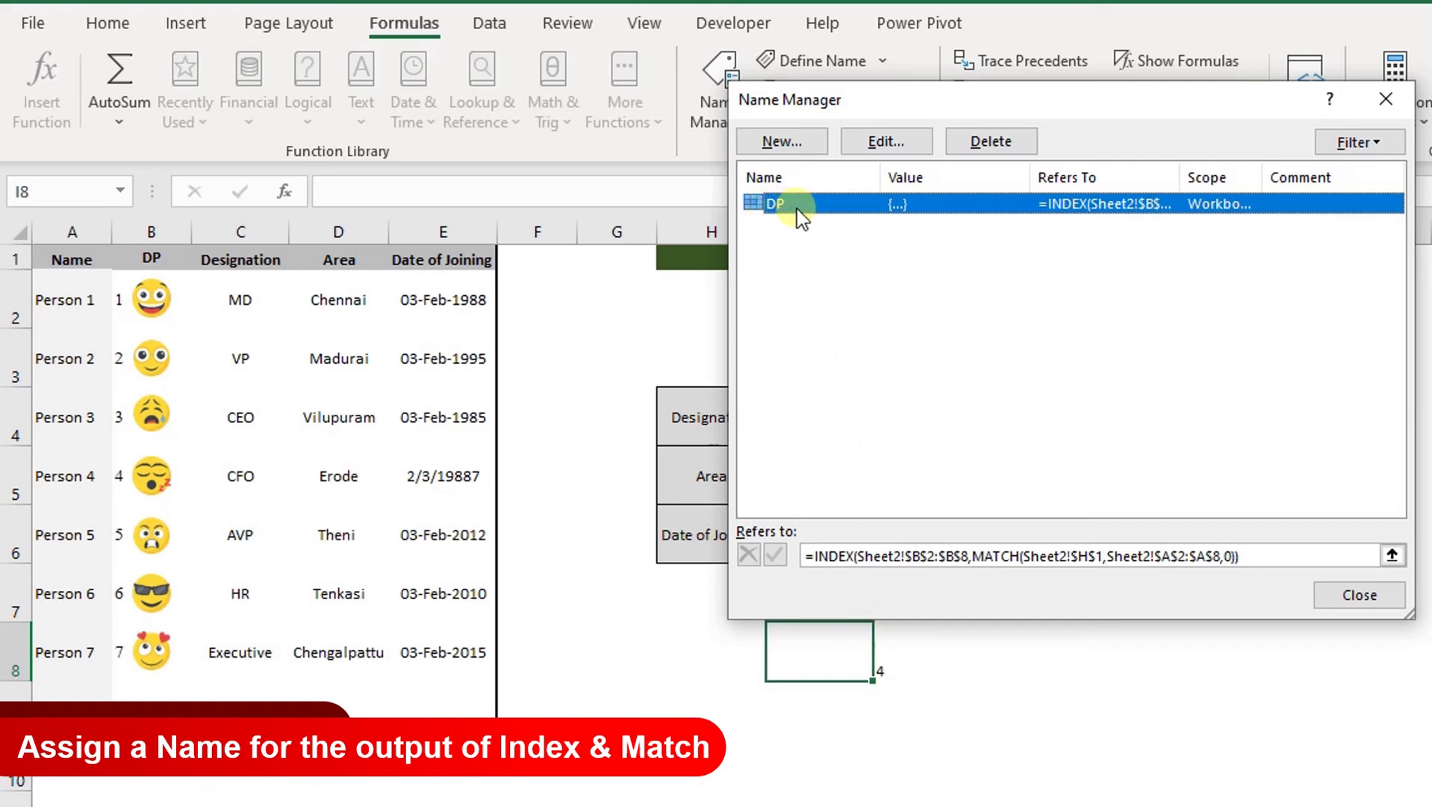
{"action": "left_click_drag", "start_coordinate": [758, 102], "coordinate": [958, 289]}
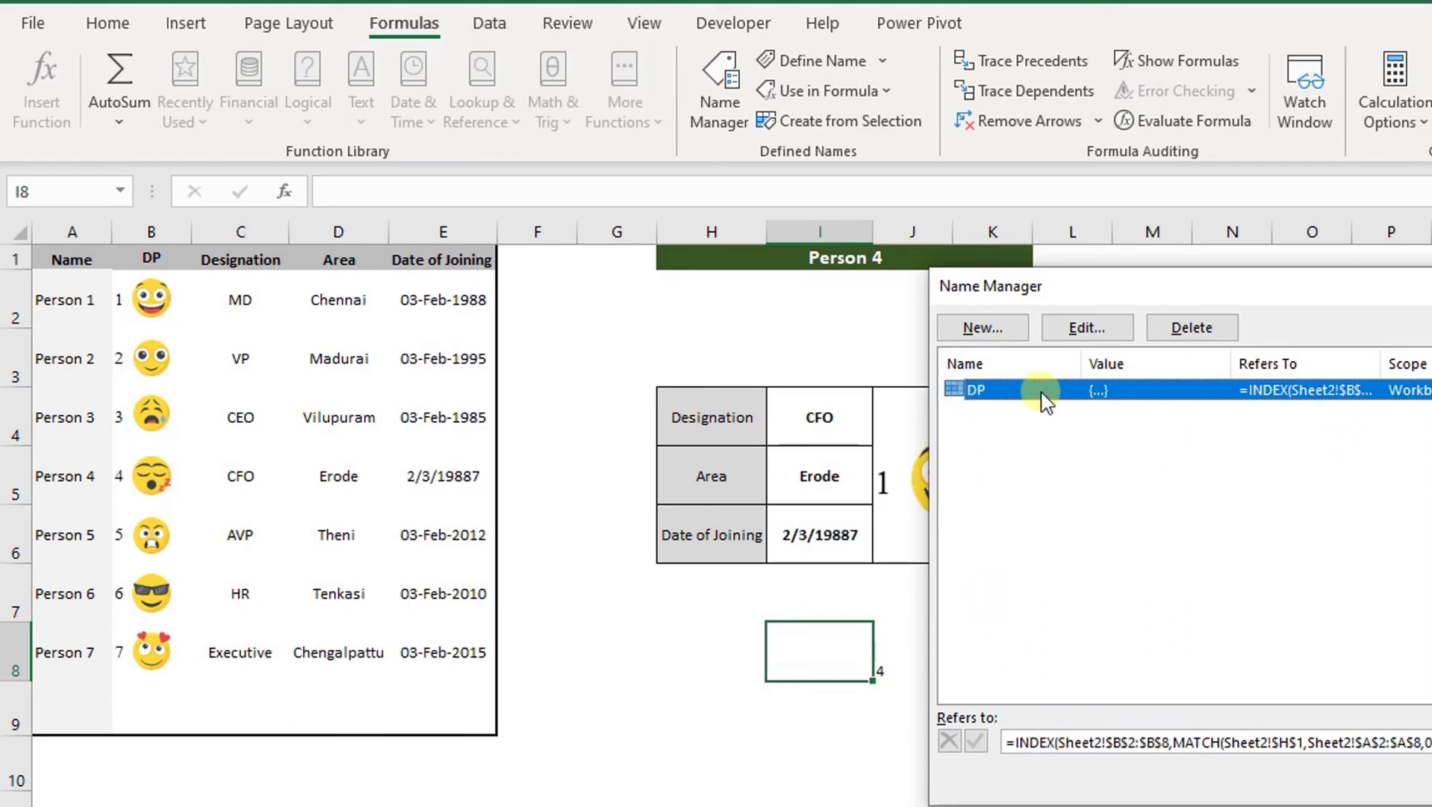
{"action": "key", "text": "Escape"}
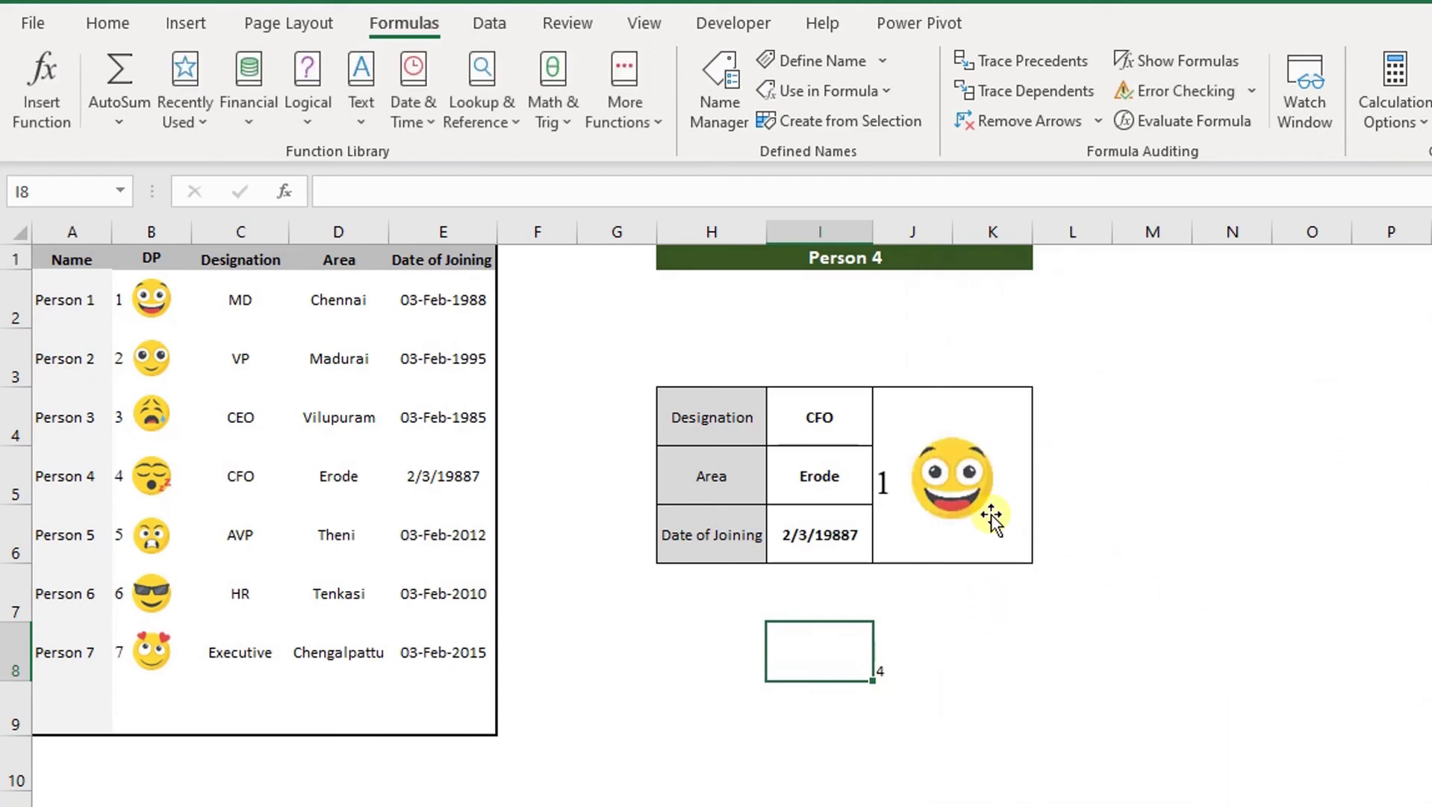
{"action": "left_click", "coordinate": [959, 502]}
Replace the picture's =$B$2 link with =DP and compare the emoji with Person 4's row
{"action": "left_click", "coordinate": [974, 411]}
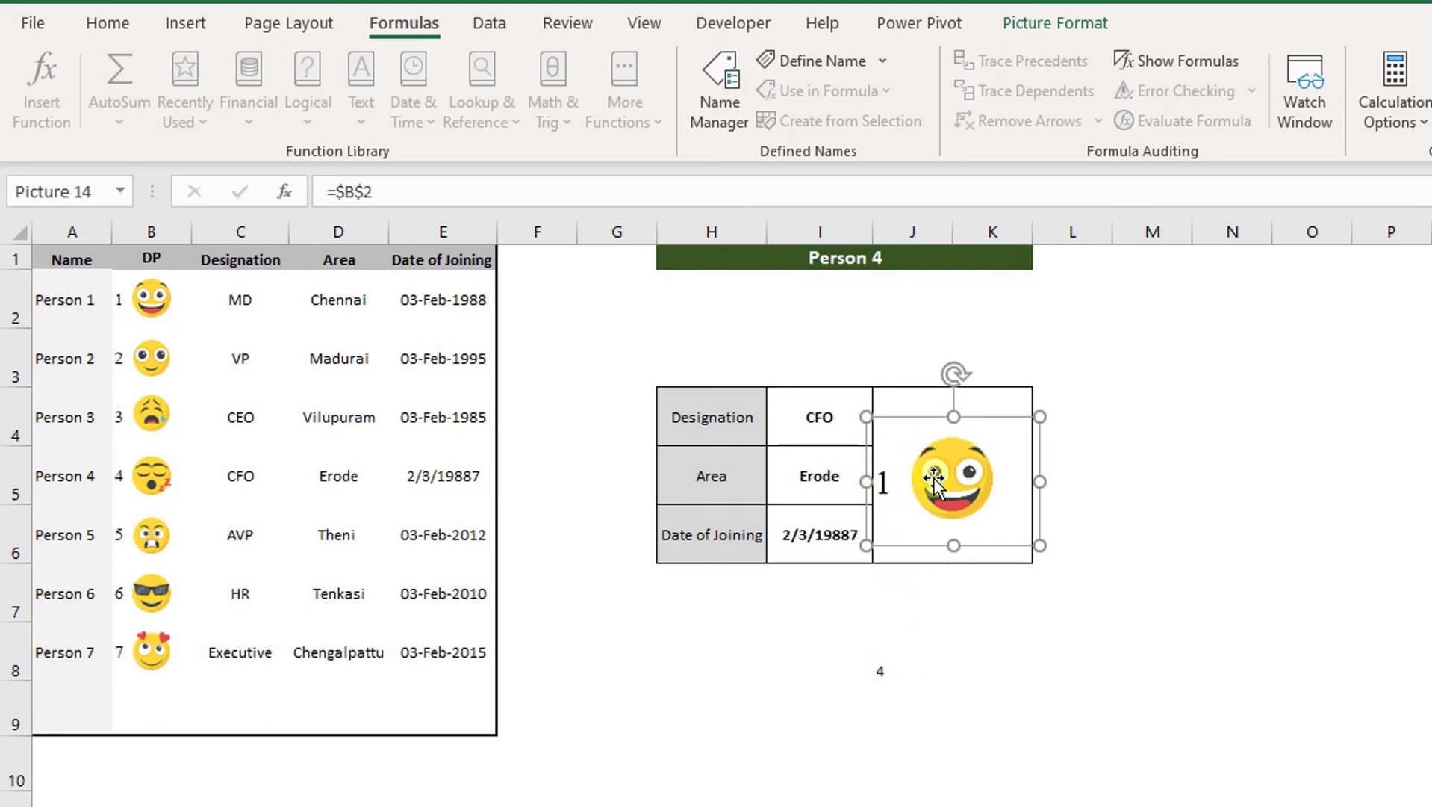
{"action": "double_click", "coordinate": [350, 191]}
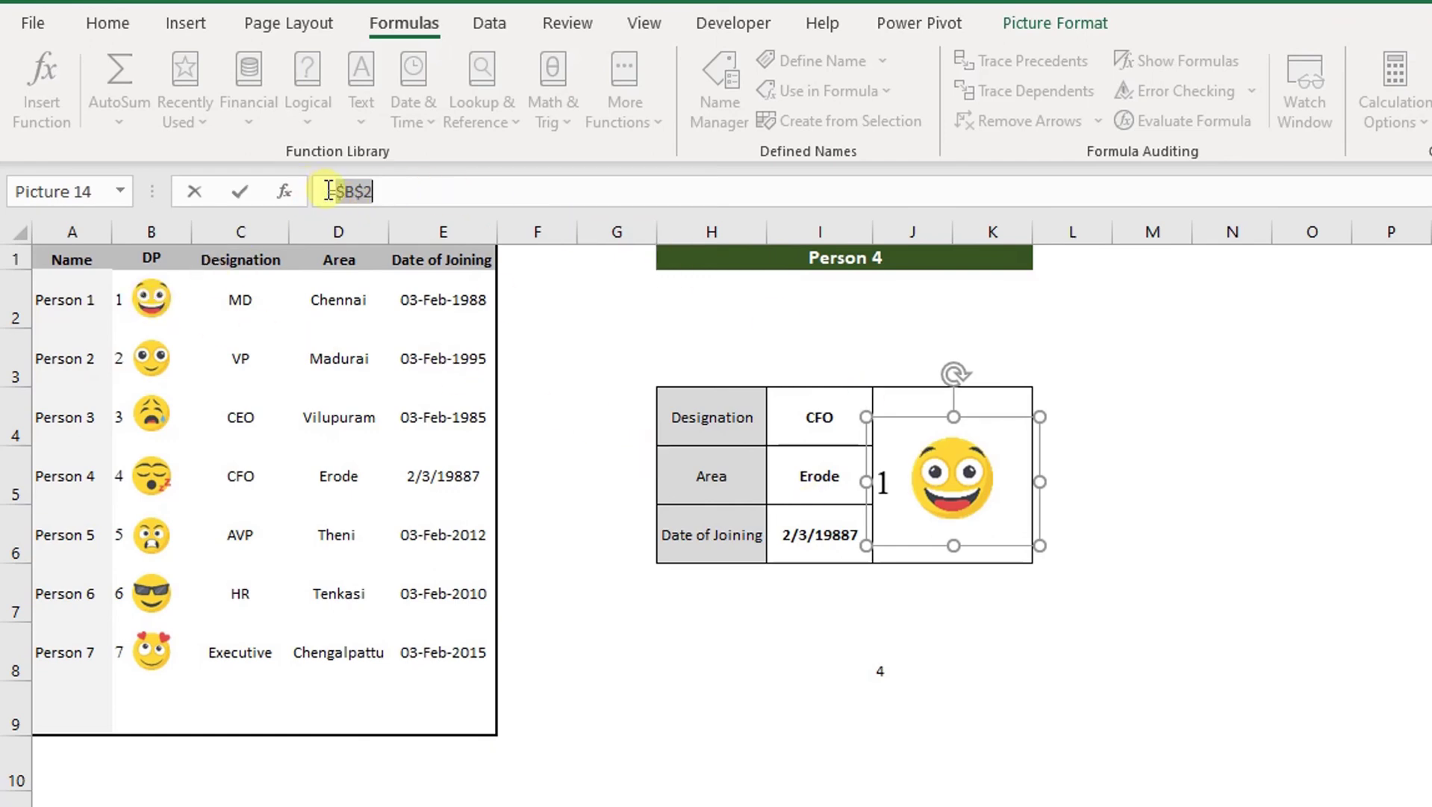
{"action": "key", "text": "BackSpace"}
{"action": "type", "text": "d"}
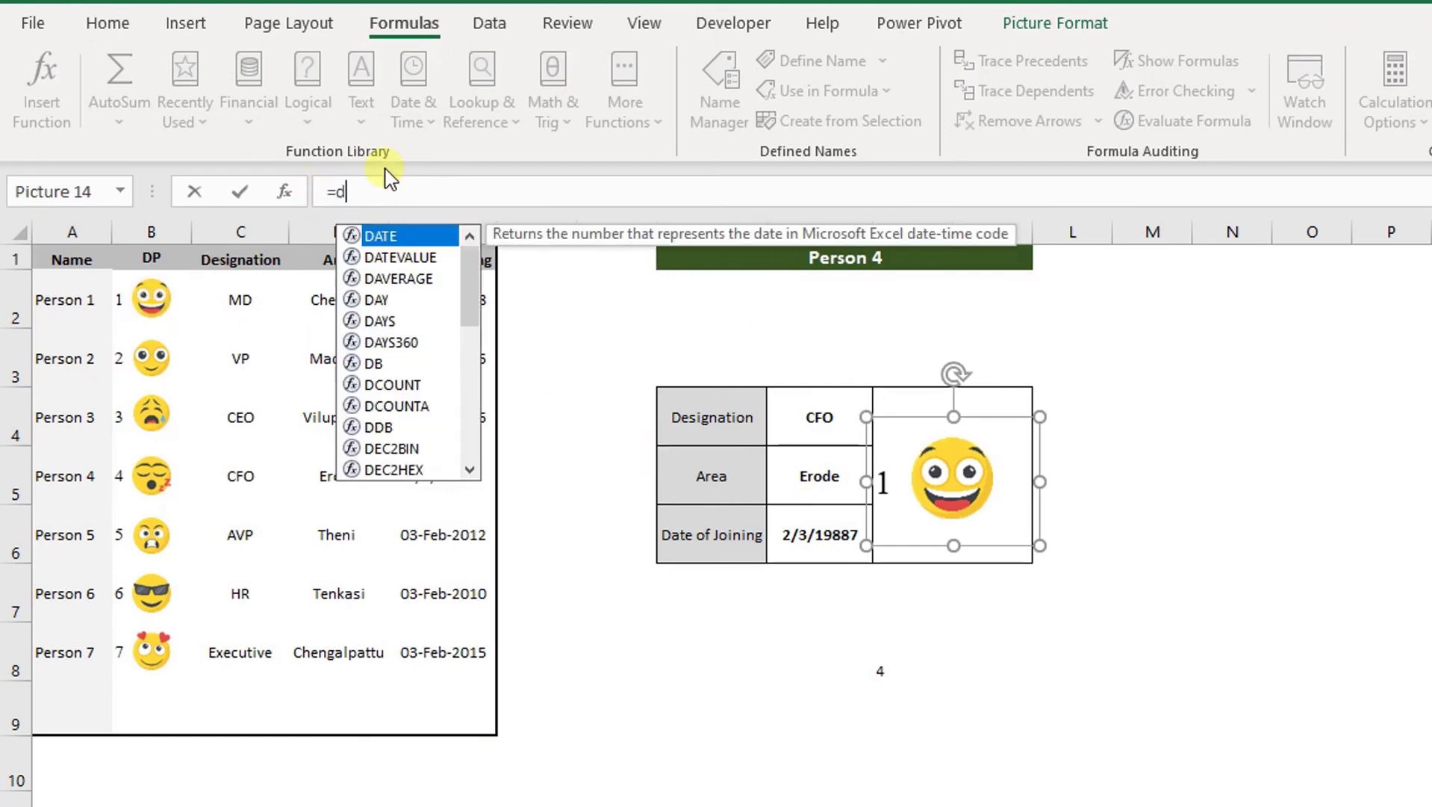
{"action": "type", "text": "p"}
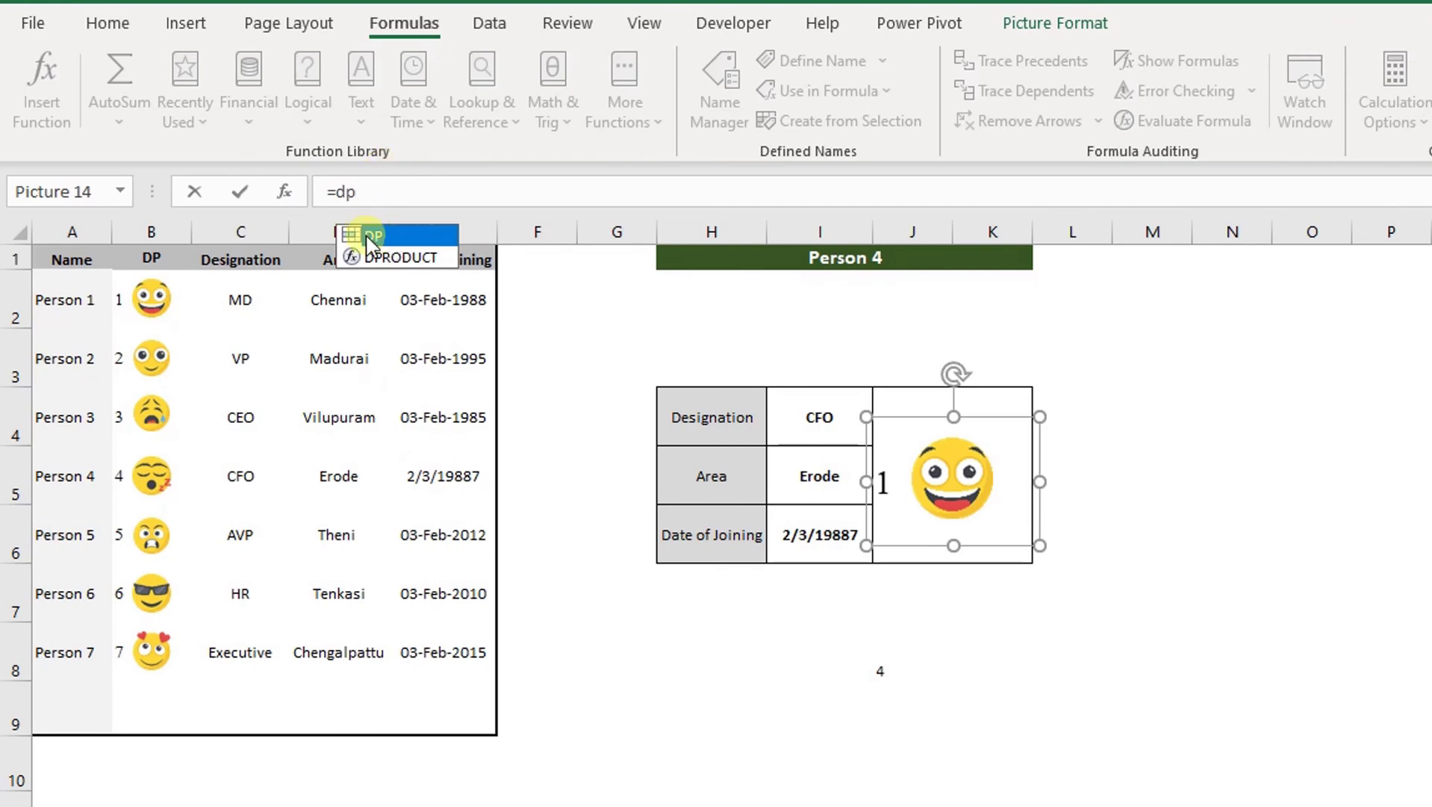
{"action": "key", "text": "Tab"}
{"action": "key", "text": "Return"}
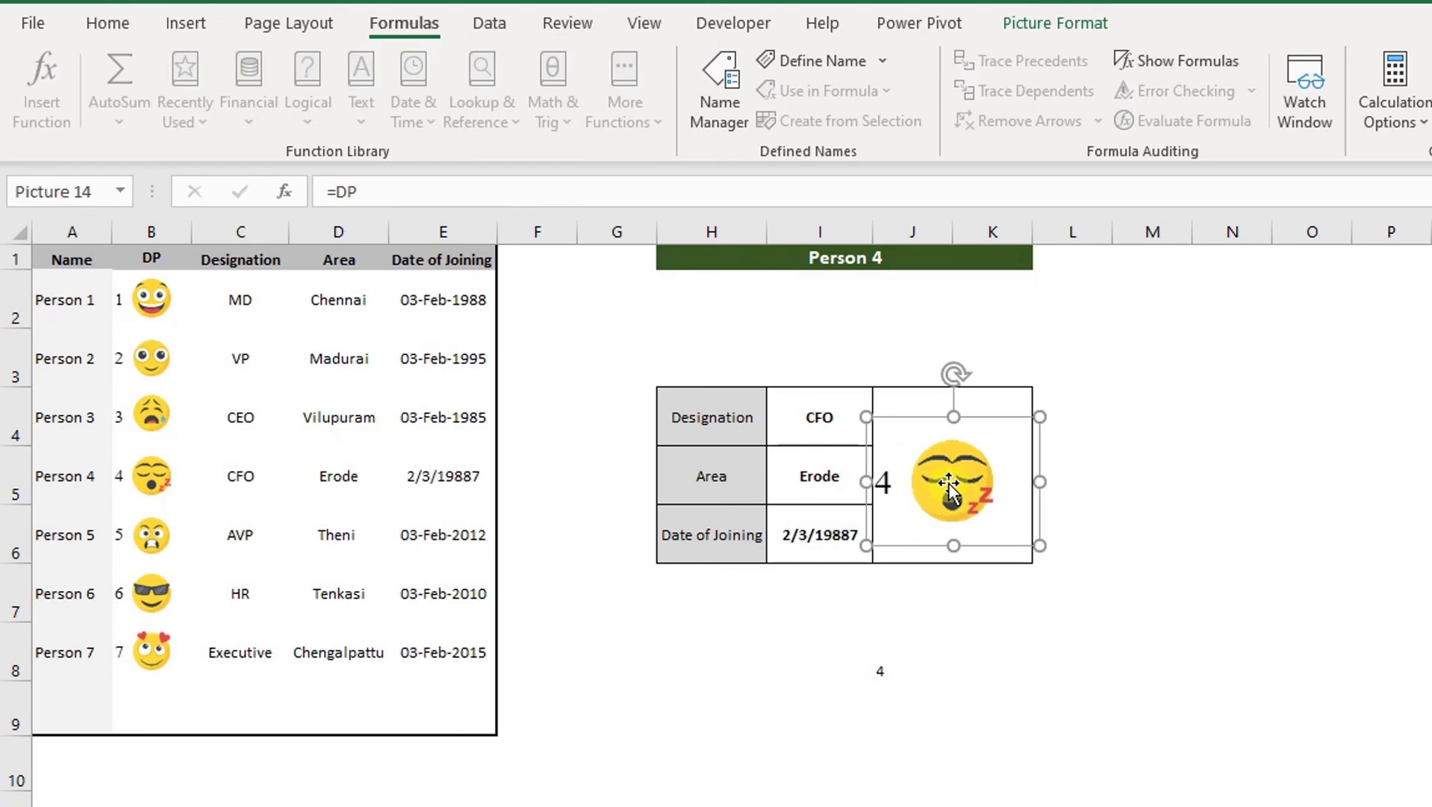
{"action": "left_click_drag", "start_coordinate": [75, 478], "coordinate": [418, 470]}
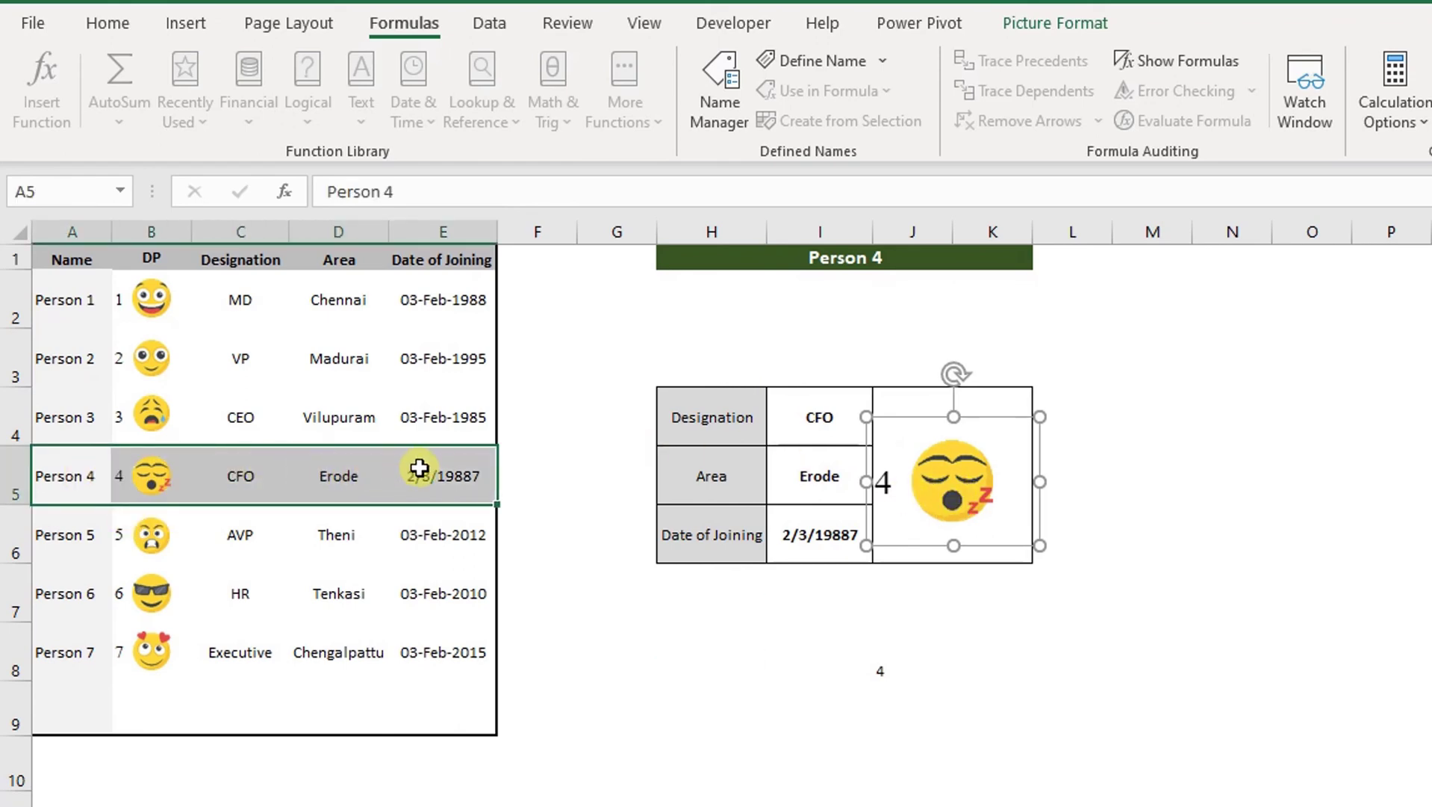
Pick Person 1 from the H1 drop-down and check the picture's formula
{"action": "left_click", "coordinate": [981, 269]}
{"action": "left_click", "coordinate": [1043, 257]}
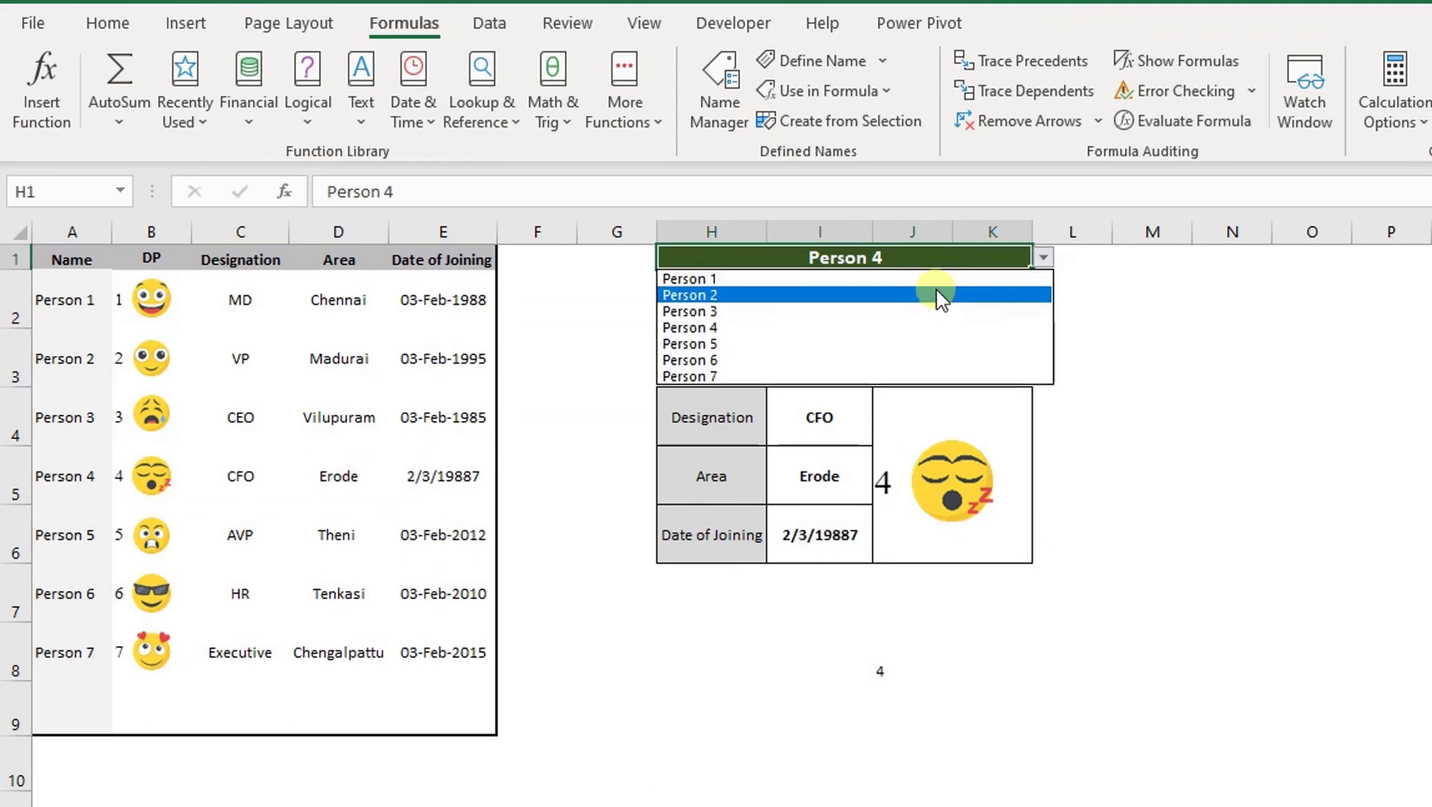
{"action": "left_click", "coordinate": [936, 280]}
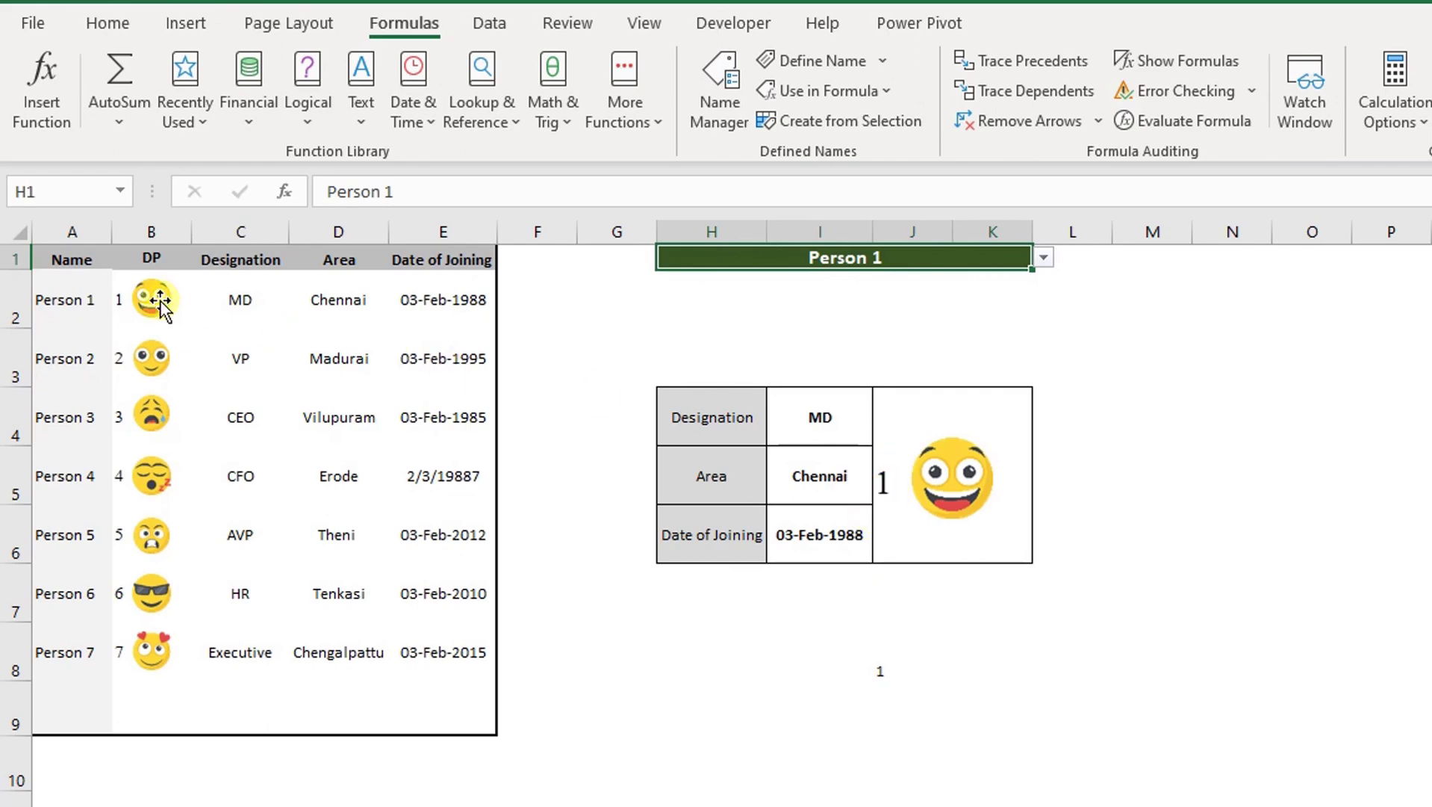
{"action": "left_click", "coordinate": [937, 481]}
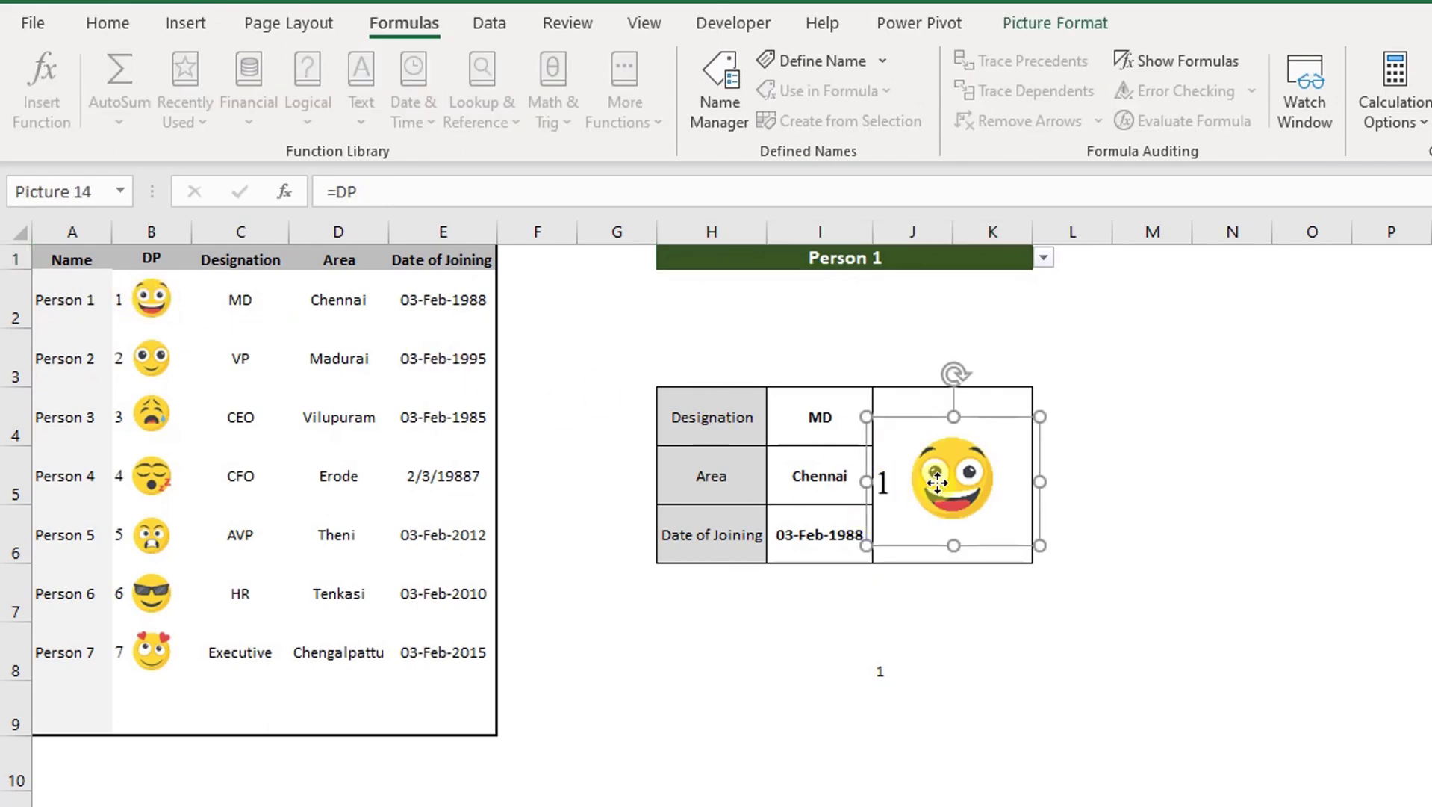
Clear the helper numbers 1–7 from the DP column B2:B8
{"action": "left_click", "coordinate": [366, 295]}
{"action": "key", "text": "Left"}
{"action": "key", "text": "Left"}
{"action": "key", "text": "ctrl+shift+Down"}
{"action": "key", "text": "Delete"}
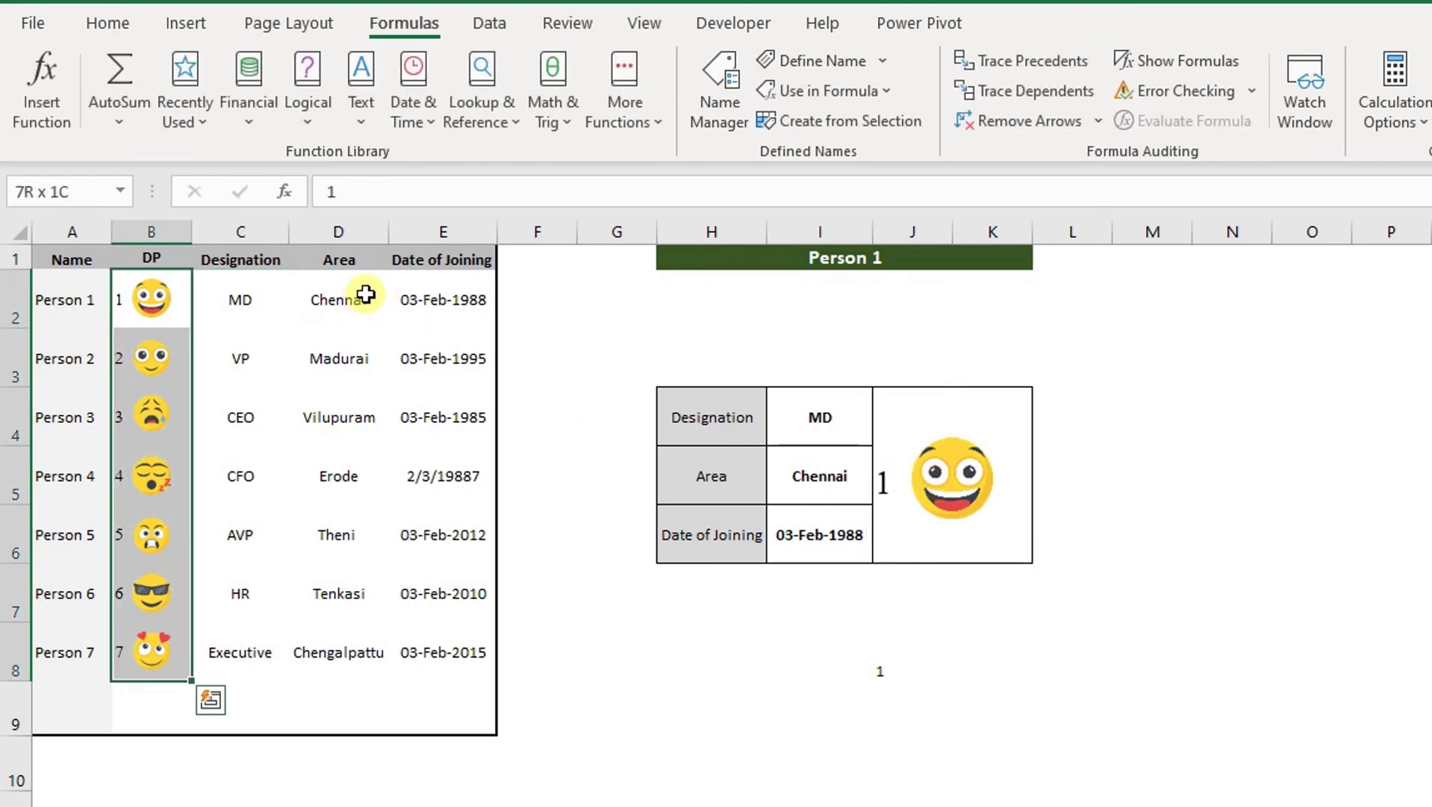
{"action": "left_click", "coordinate": [1137, 419]}
Enlarge the emoji picture to fill the card
{"action": "left_click", "coordinate": [971, 497]}
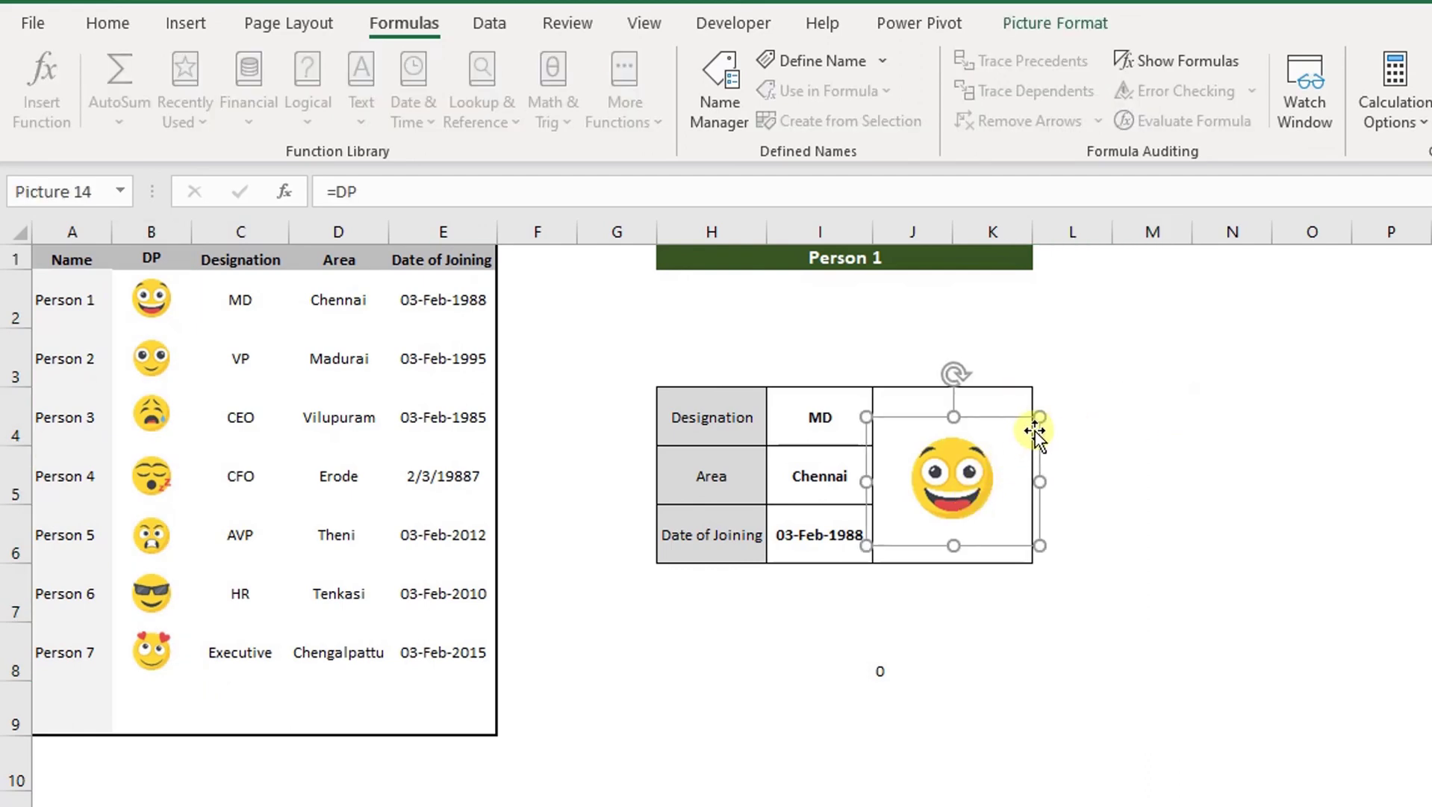
{"action": "left_click_drag", "start_coordinate": [1041, 422], "coordinate": [1052, 407]}
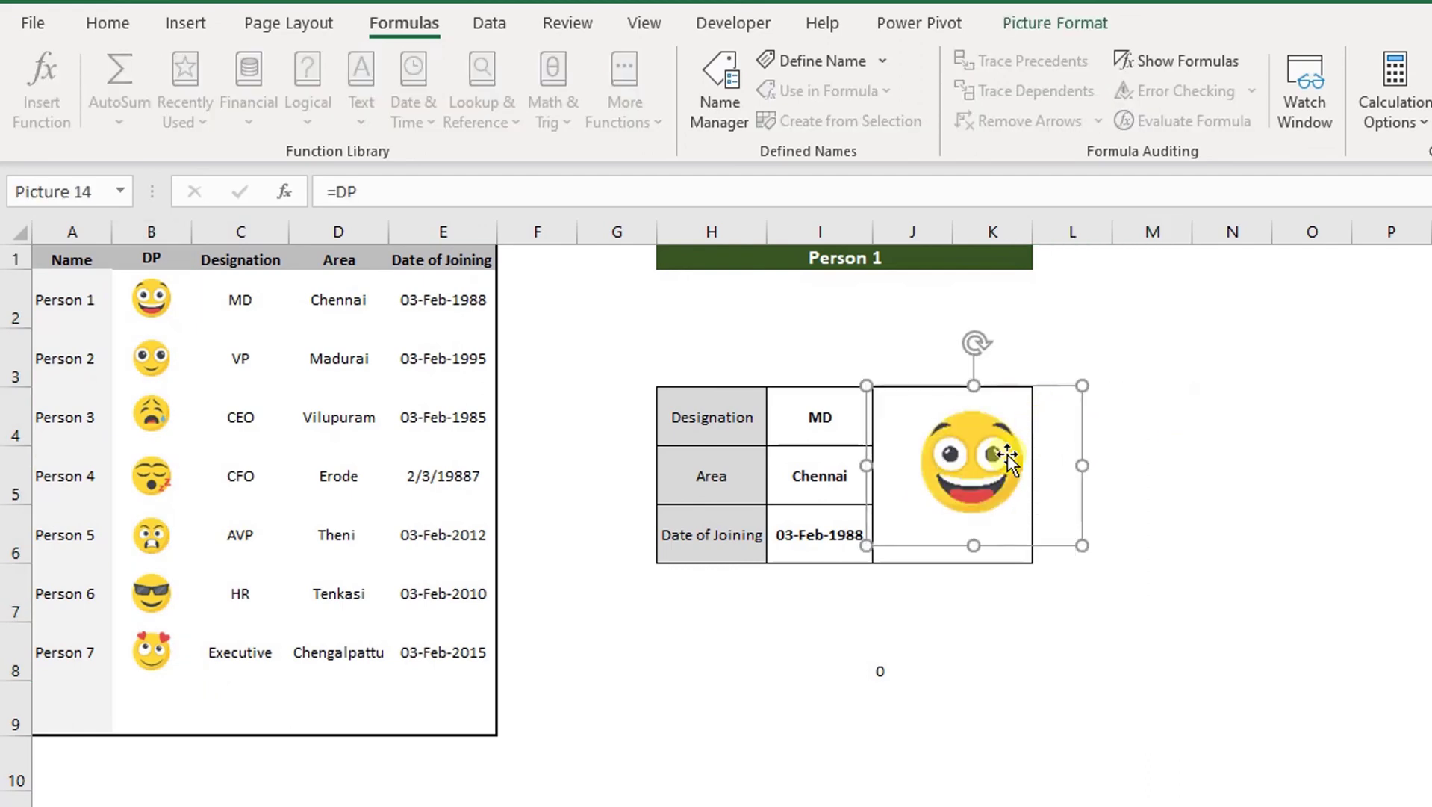
{"action": "left_click", "coordinate": [1165, 415]}
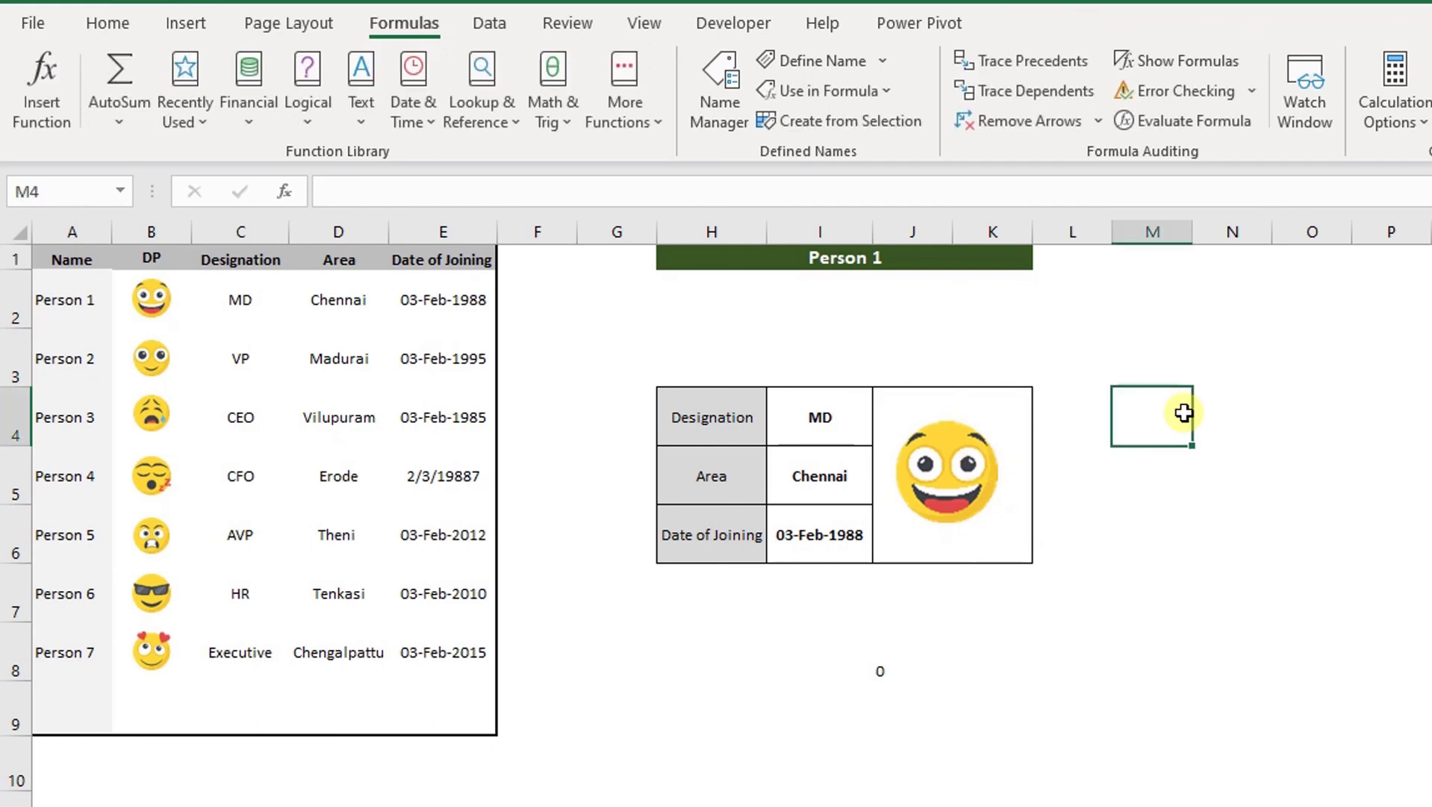
{"action": "left_click", "coordinate": [950, 448]}
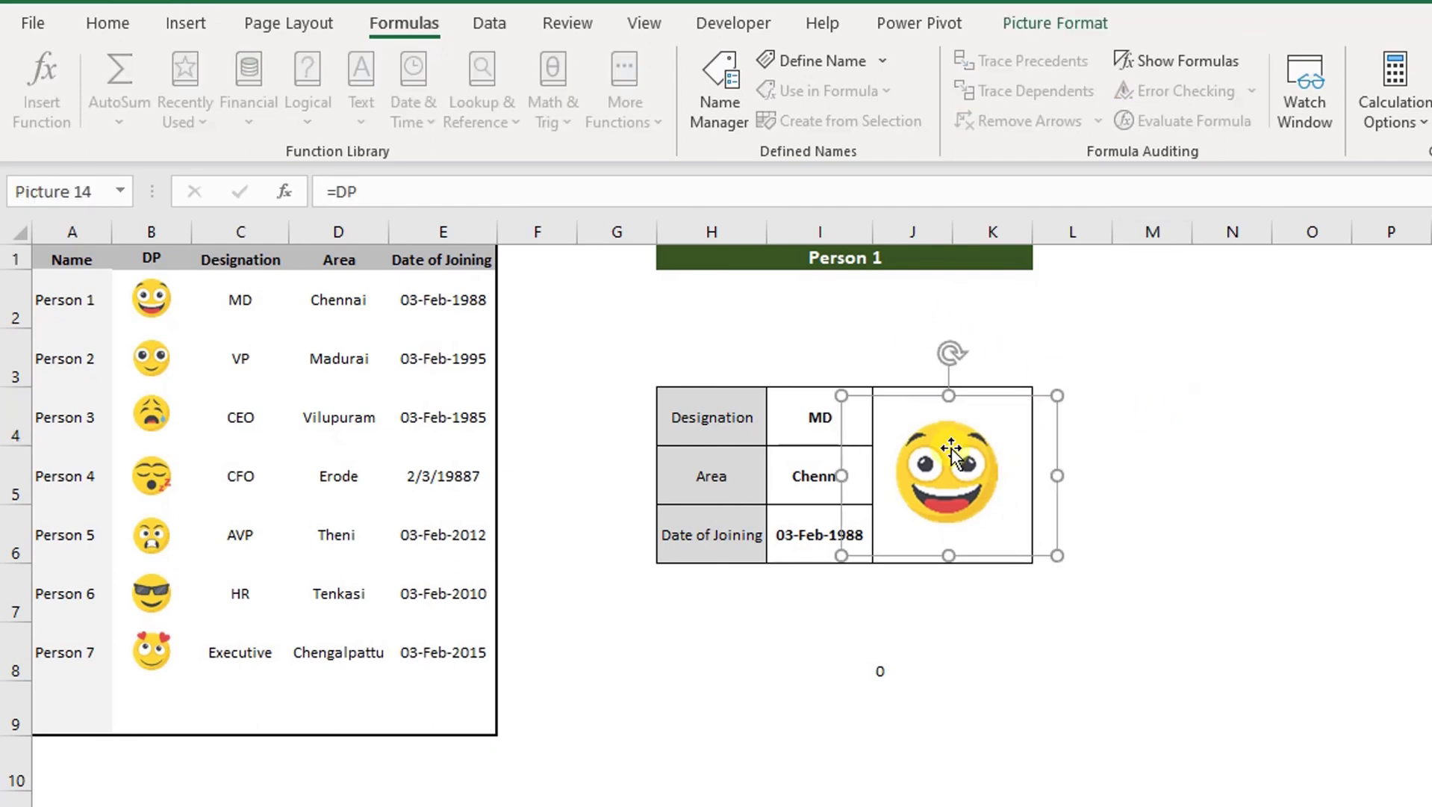
Choose Person 4 from the H1 drop-down
{"action": "left_click", "coordinate": [1014, 263]}
{"action": "left_click", "coordinate": [1044, 259]}
{"action": "left_click", "coordinate": [954, 323]}
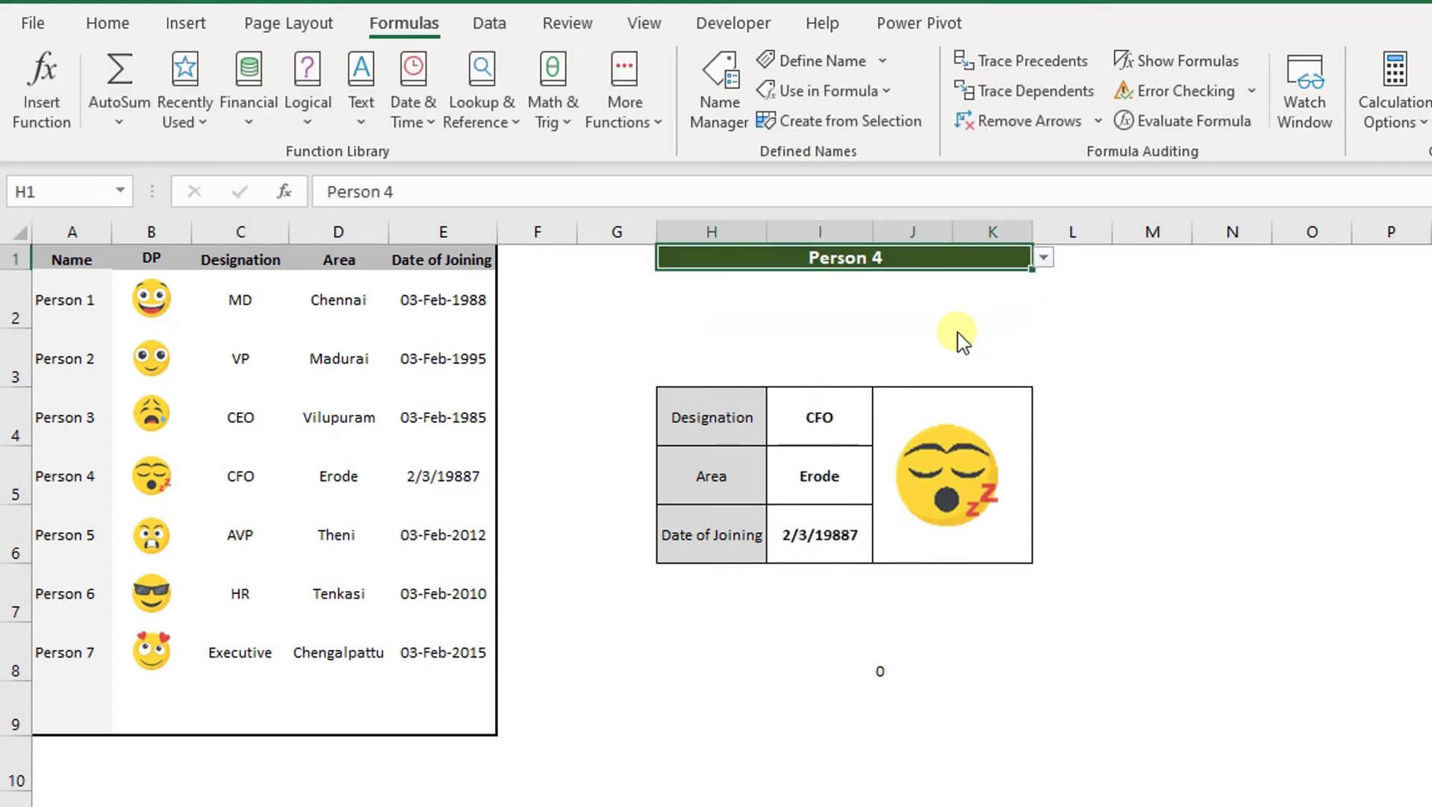
Inspect the formulas behind result cells I4:I6 and the emoji picture
{"action": "left_click_drag", "start_coordinate": [823, 423], "coordinate": [817, 550]}
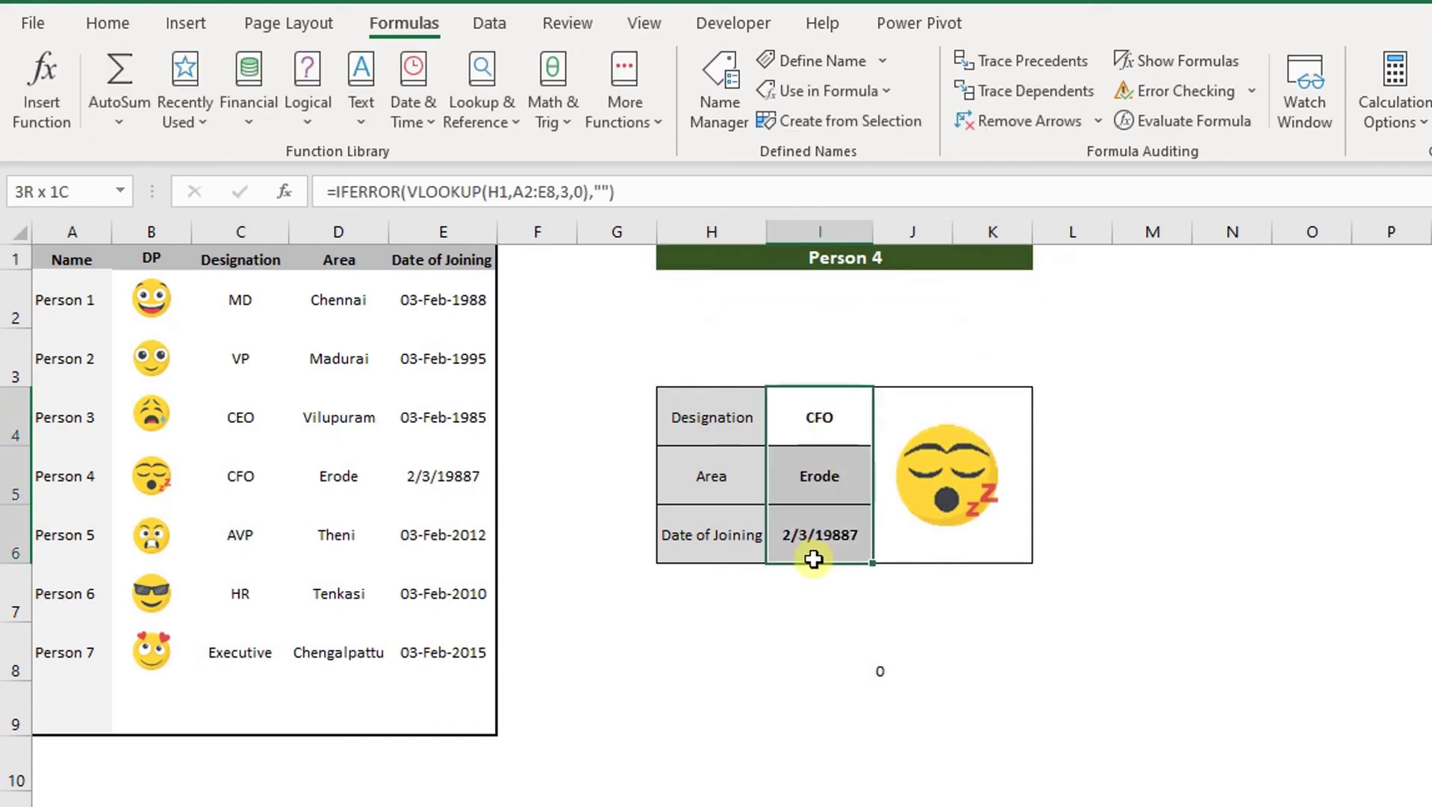
{"action": "left_click_drag", "start_coordinate": [822, 425], "coordinate": [815, 537]}
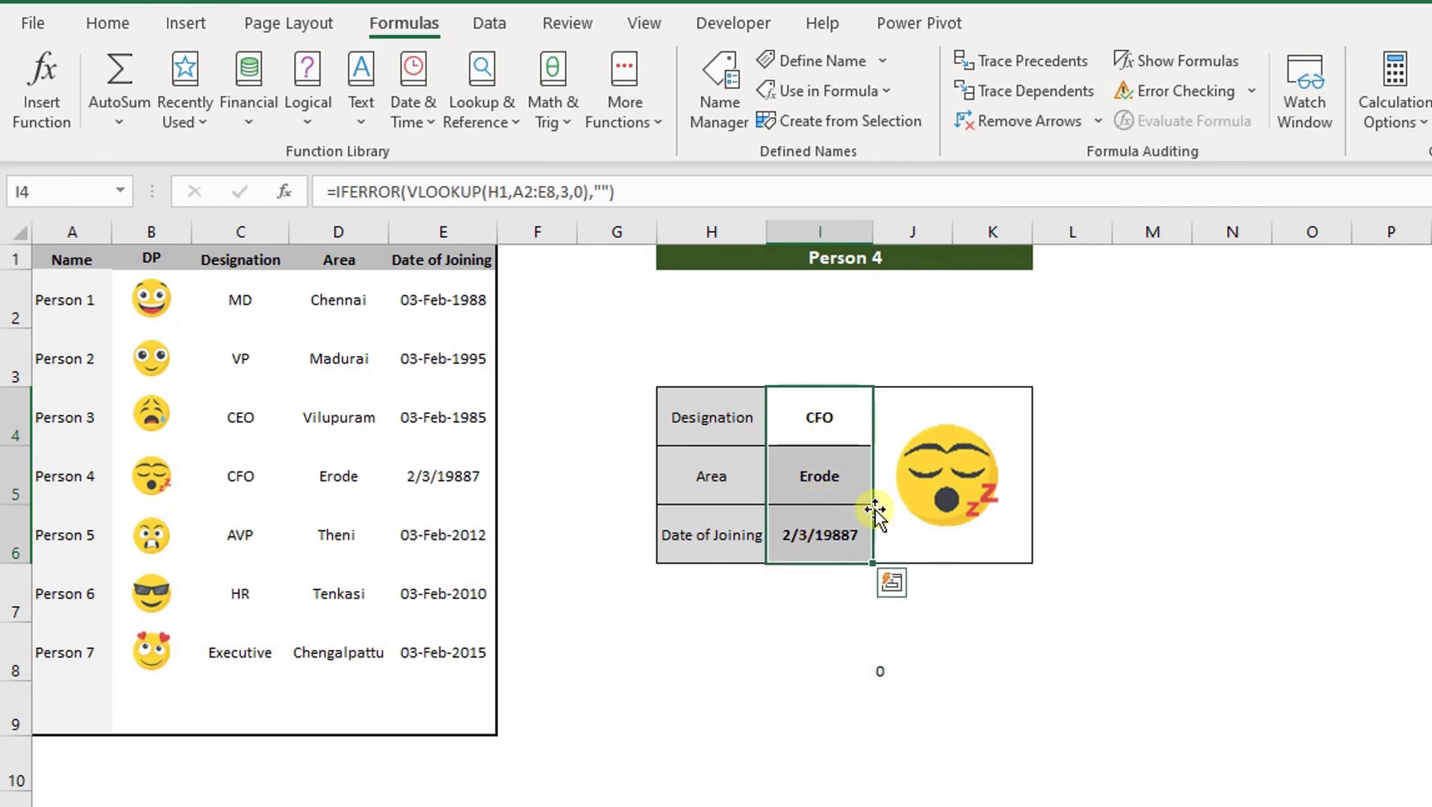
{"action": "left_click", "coordinate": [915, 490]}
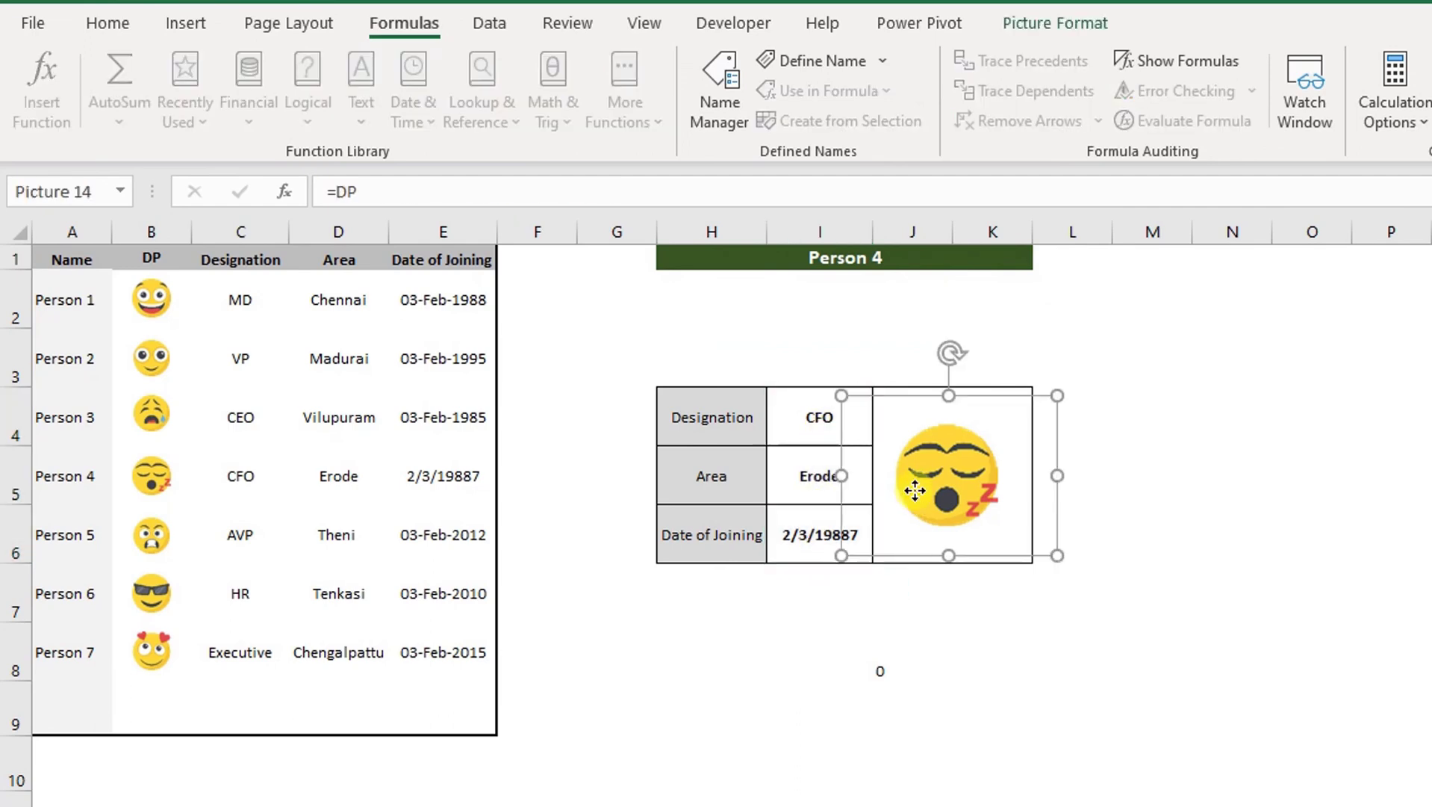
{"action": "left_click", "coordinate": [1154, 372]}
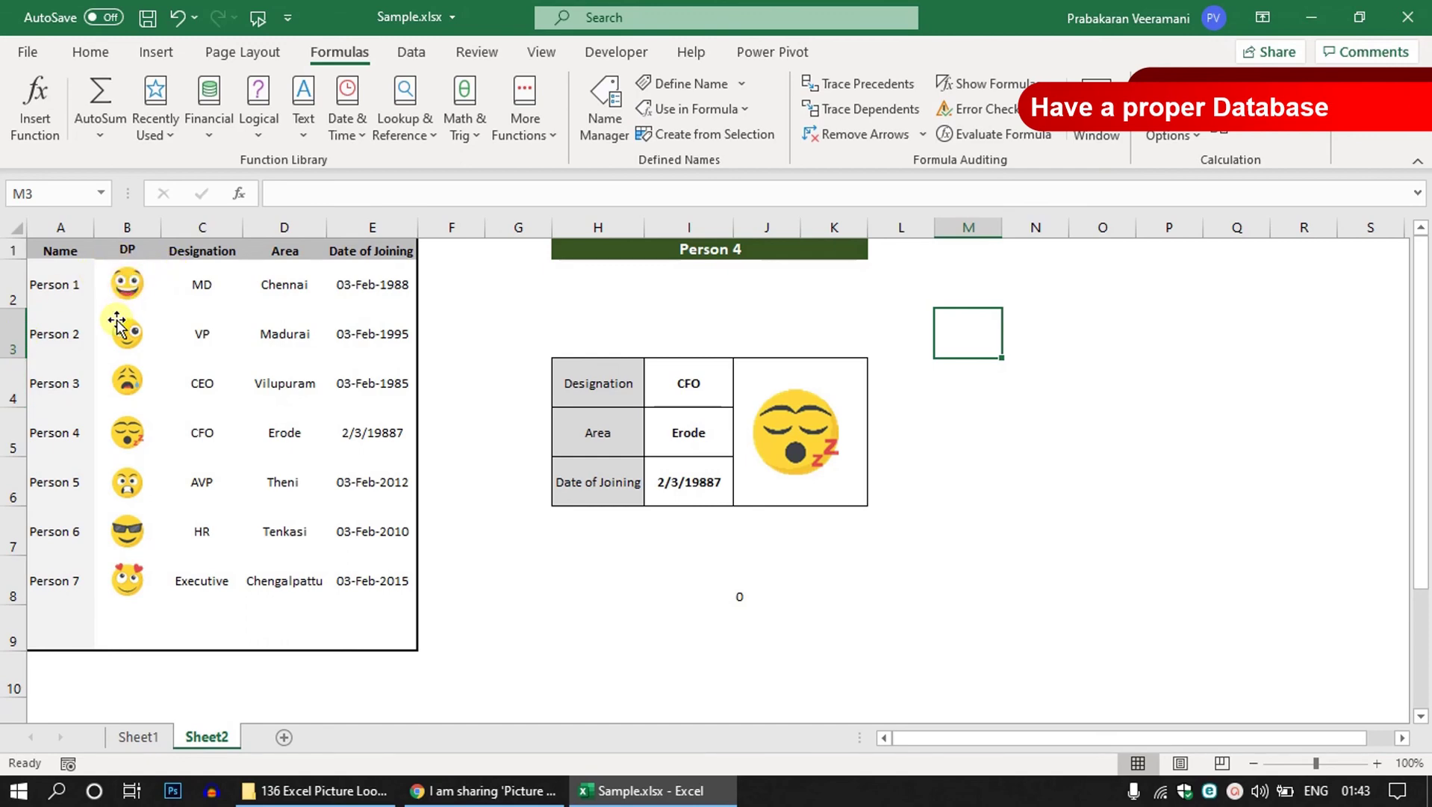
{"action": "left_click", "coordinate": [183, 332]}
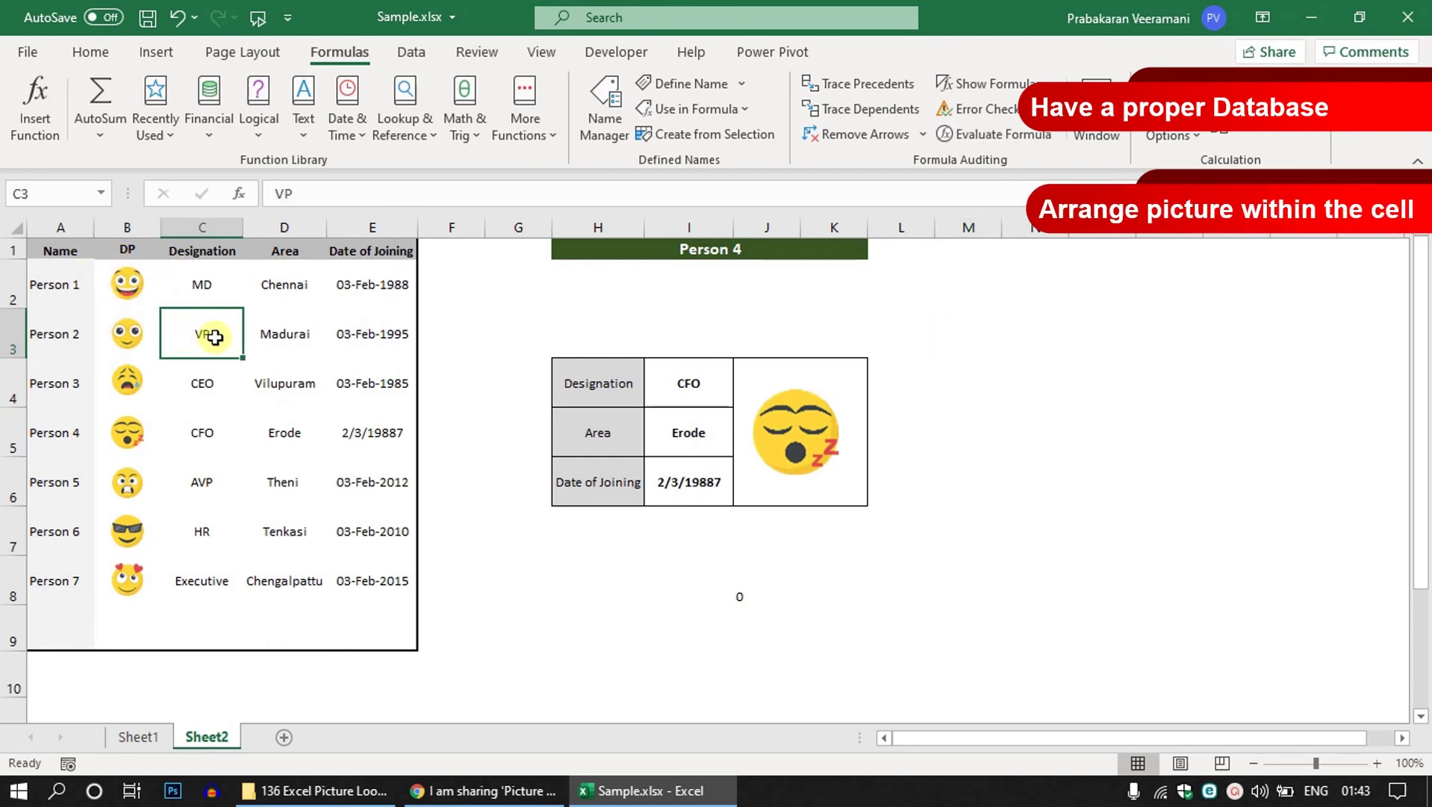
{"action": "key", "text": "Left"}
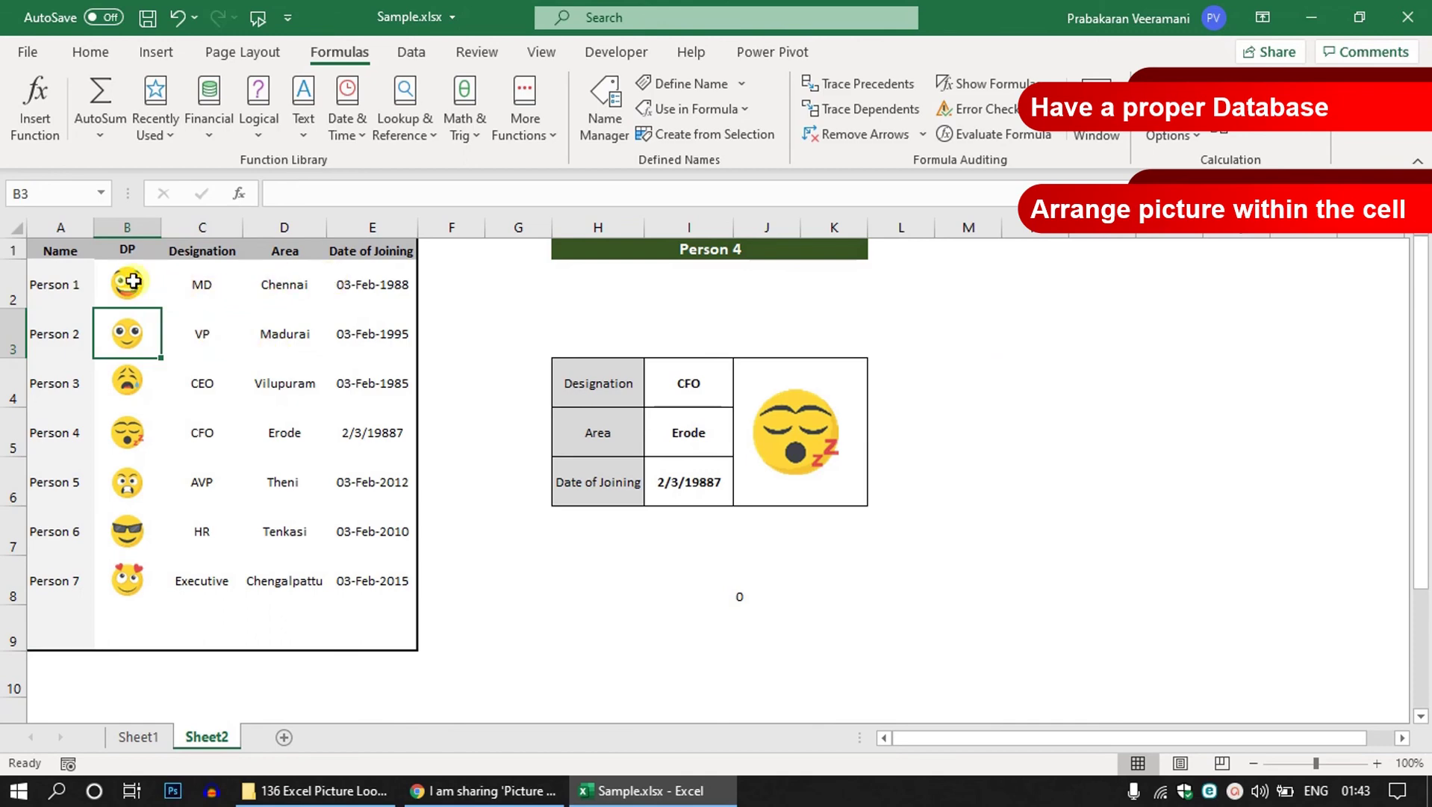
{"action": "left_click_drag", "start_coordinate": [59, 284], "coordinate": [45, 582]}
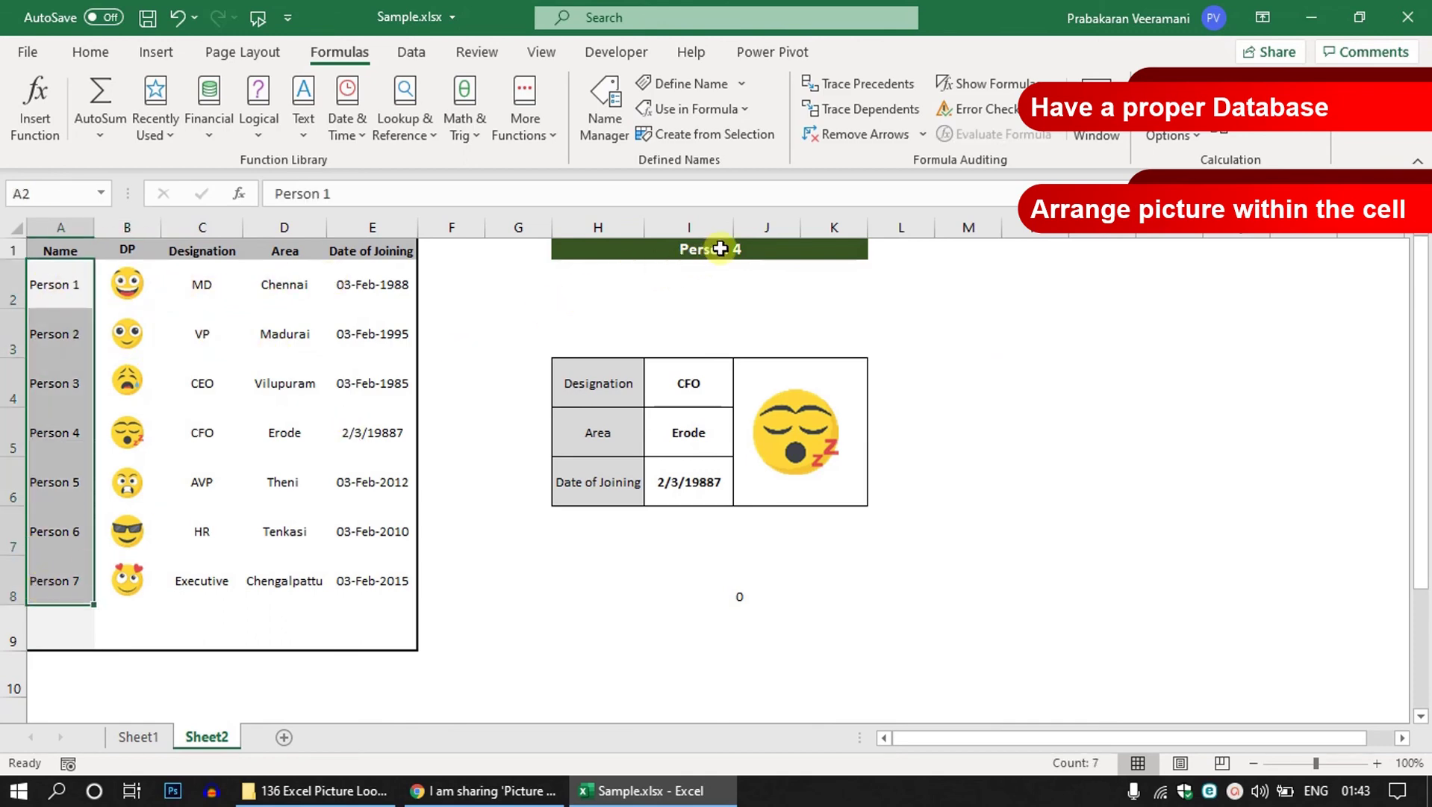
{"action": "left_click", "coordinate": [722, 246]}
{"action": "left_click", "coordinate": [762, 595]}
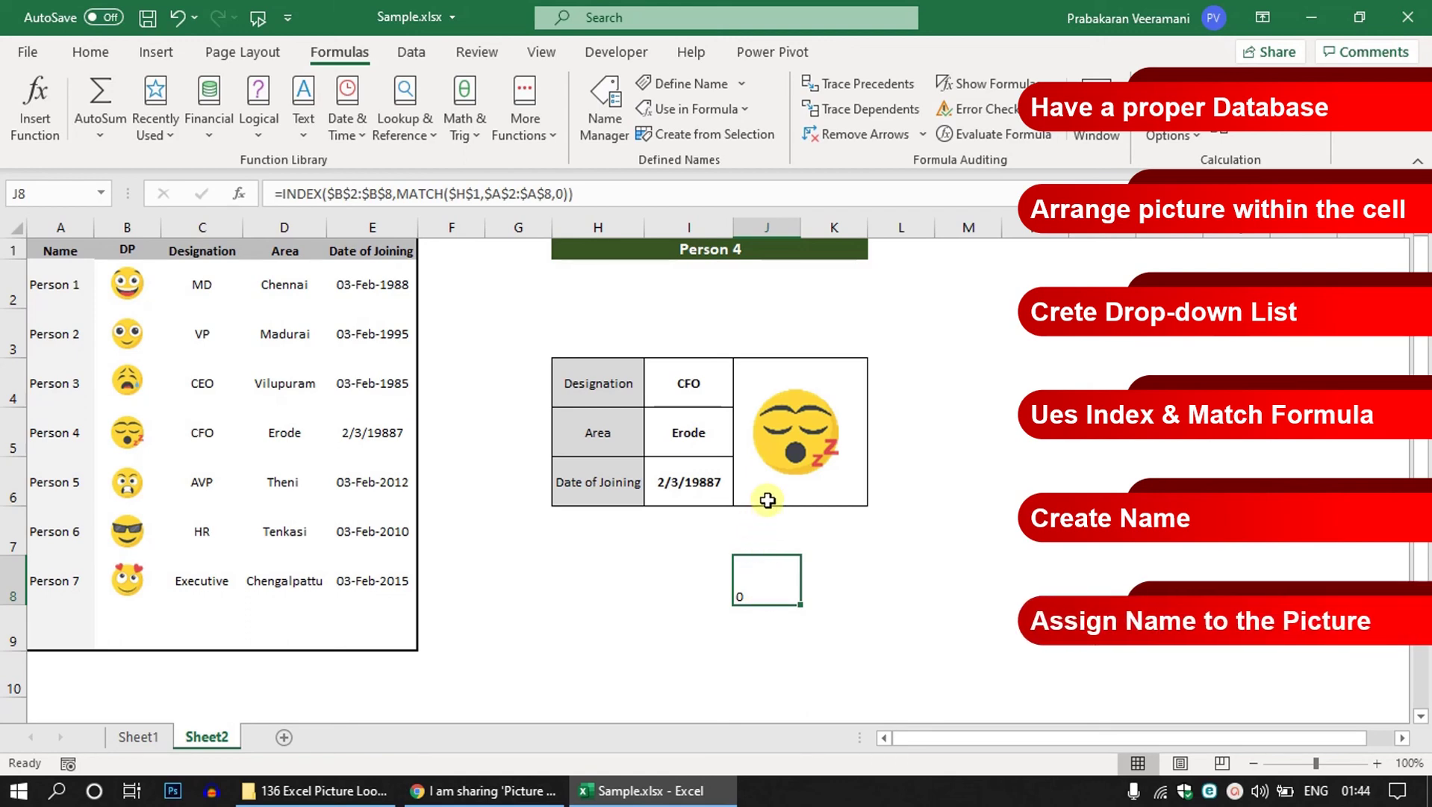
{"action": "left_click", "coordinate": [781, 464]}
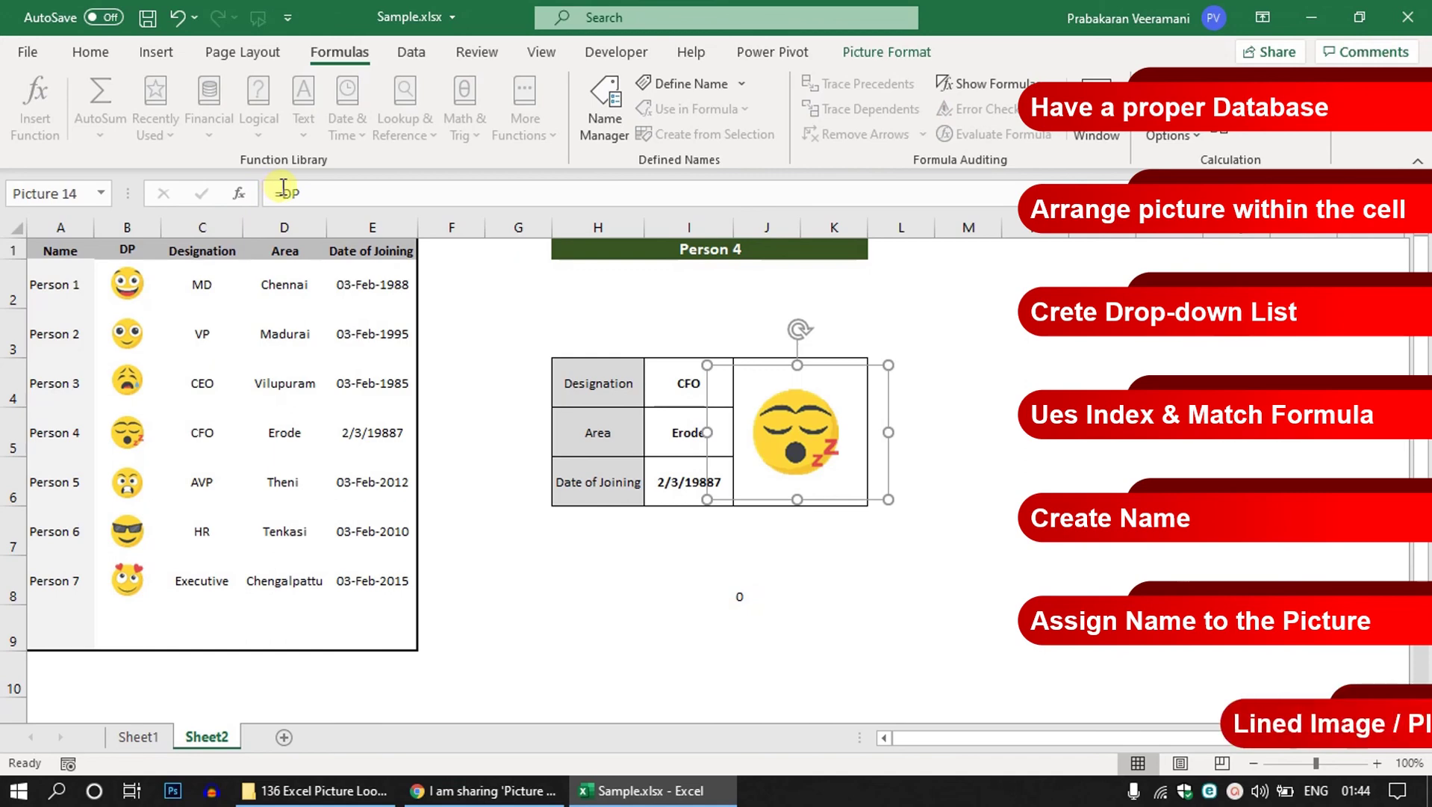
{"action": "left_click", "coordinate": [330, 183]}
{"action": "key", "text": "Return"}
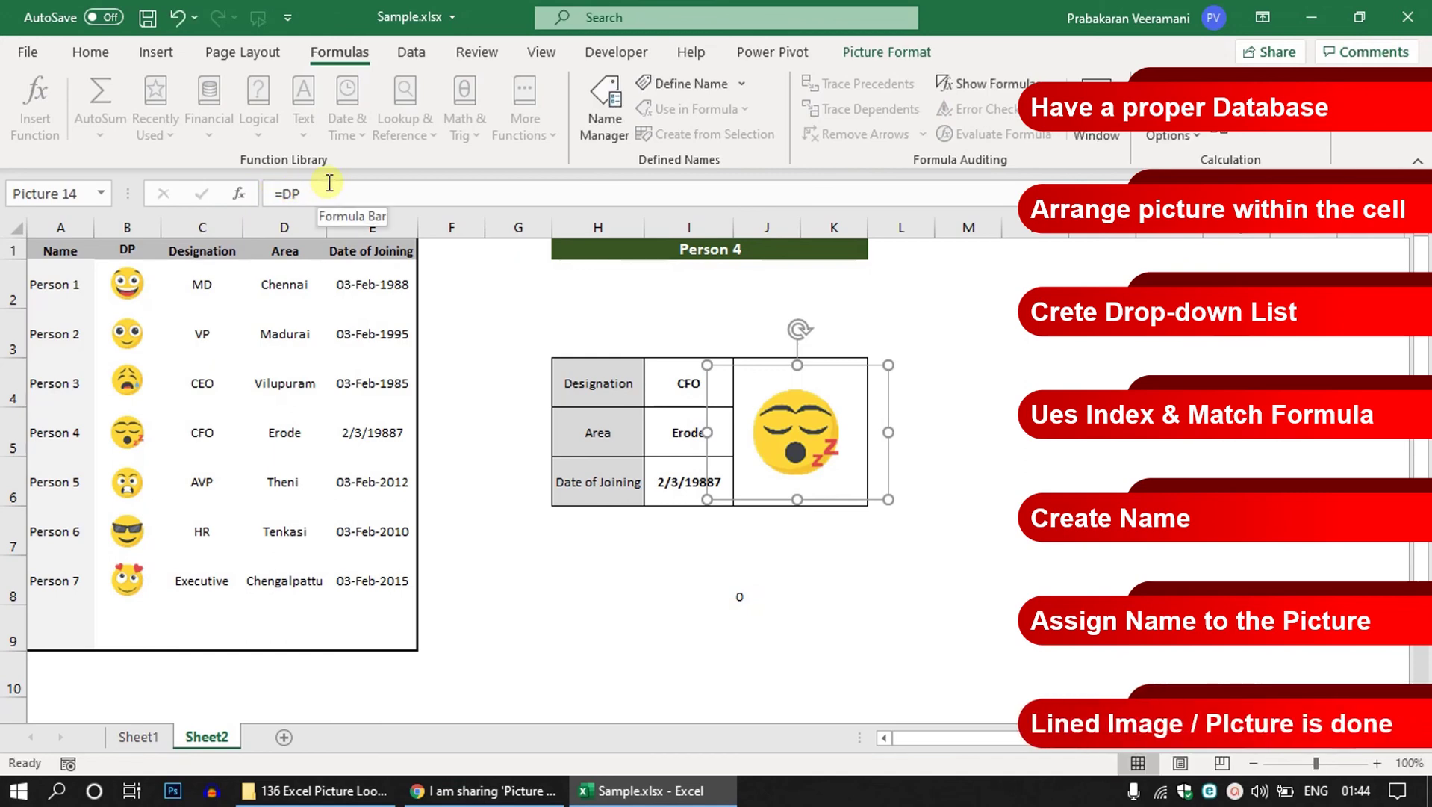